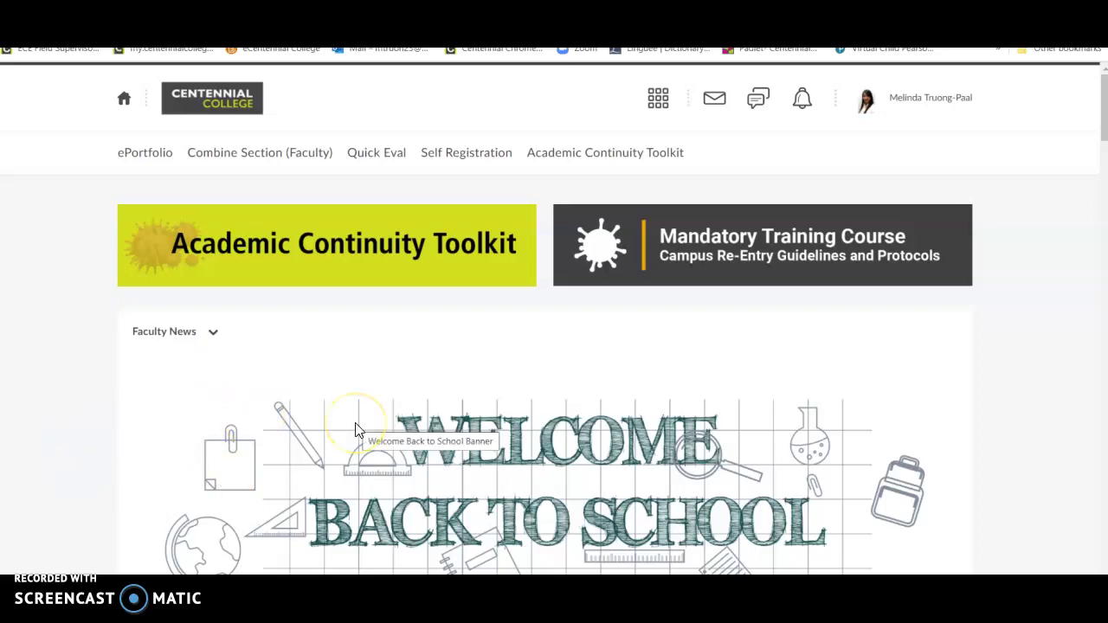
Step: Open the ePortfolio area from the top navigation bar
scroll(527, 247, "down", 5)
scroll(528, 248, "down", 20)
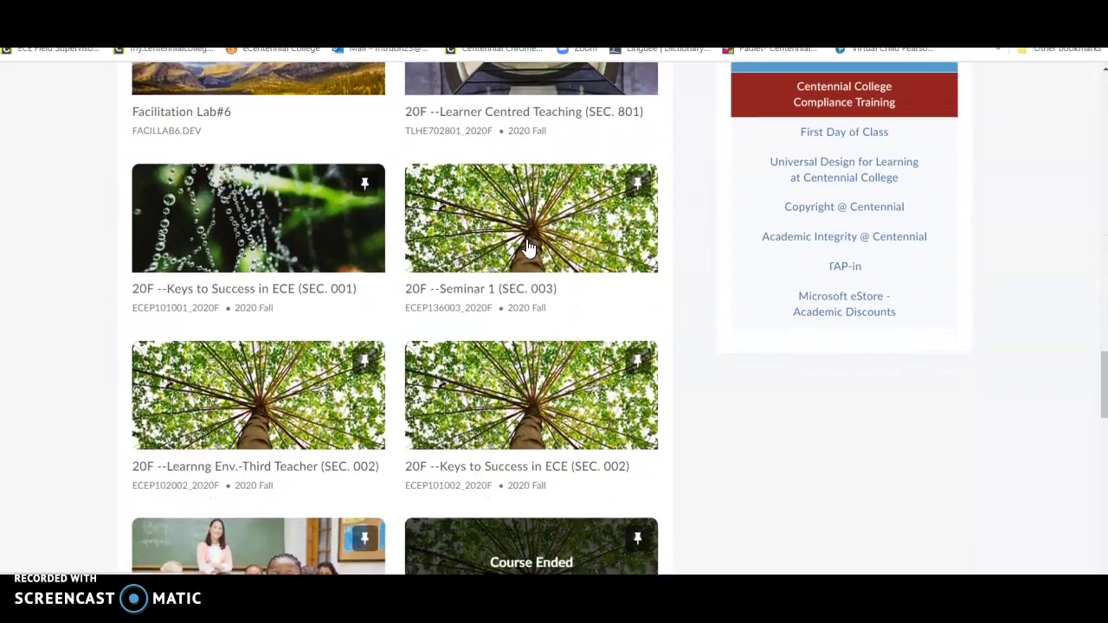
scroll(528, 248, "down", 4)
scroll(349, 288, "up", 2)
scroll(348, 288, "up", 12)
scroll(349, 287, "up", 12)
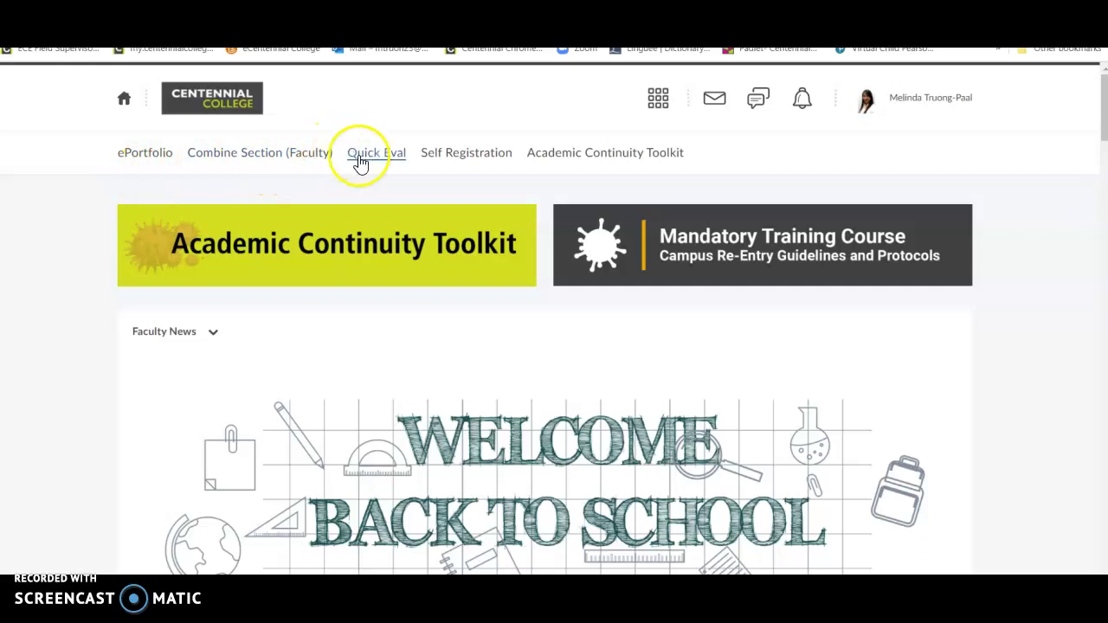
left_click(149, 156)
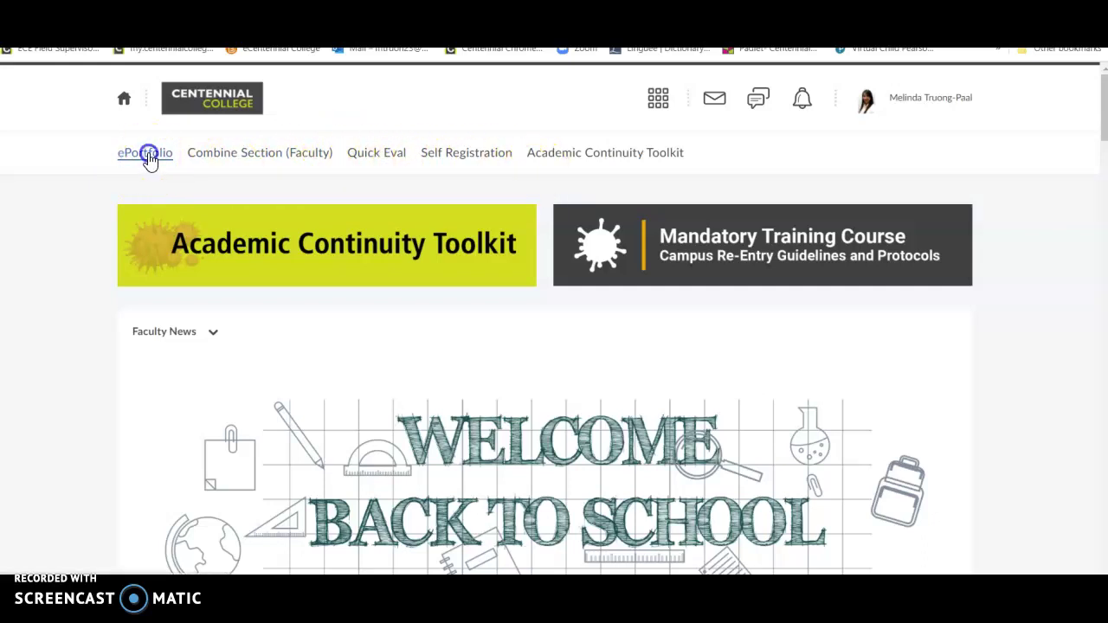
left_click(390, 206)
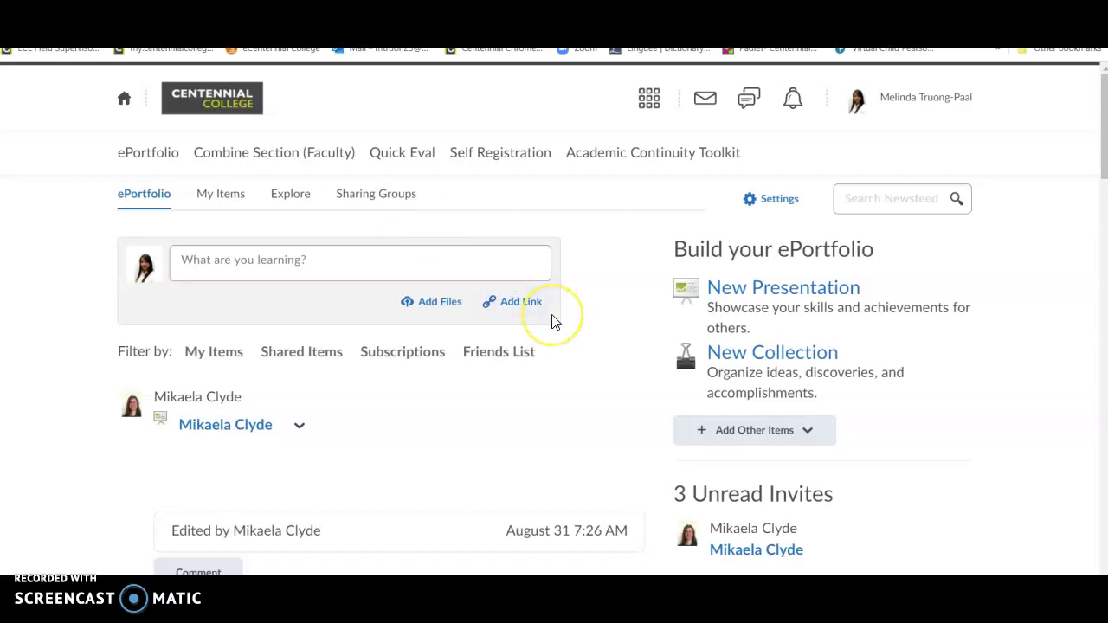
Step: Browse the ePortfolio dashboard newsfeed and its Build your ePortfolio options
scroll(554, 319, "down", 5)
scroll(555, 322, "up", 3)
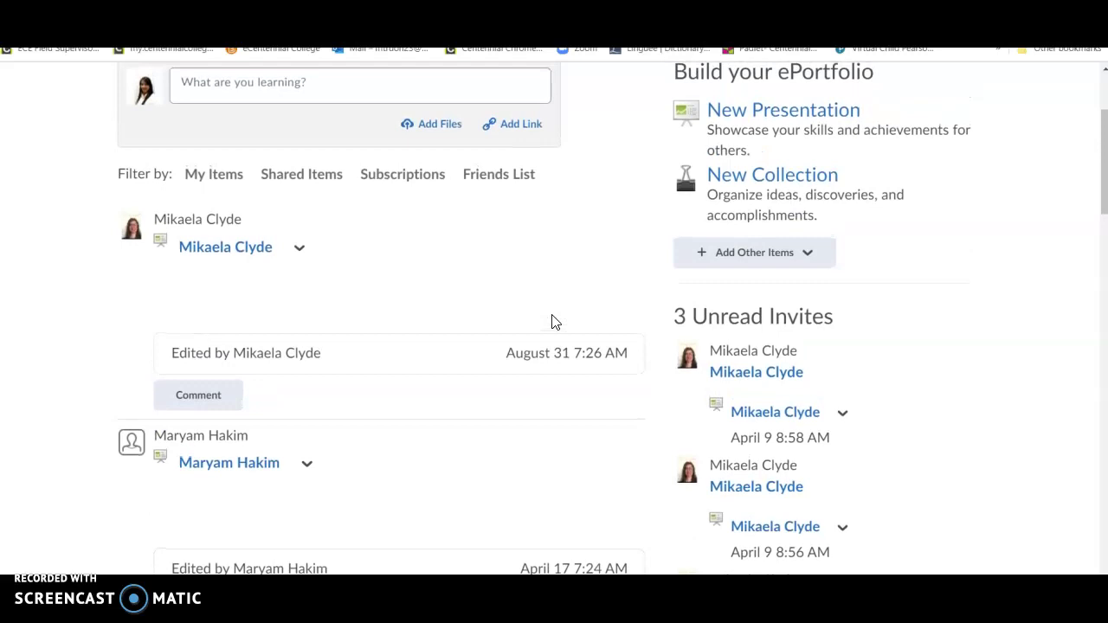
scroll(554, 318, "down", 12)
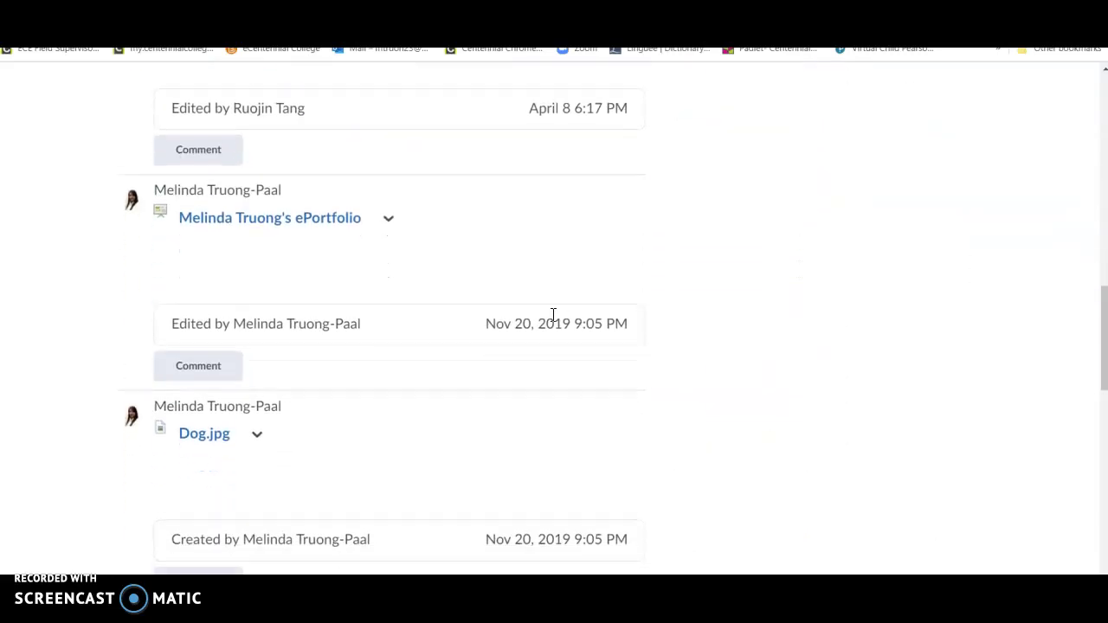
scroll(552, 315, "up", 1)
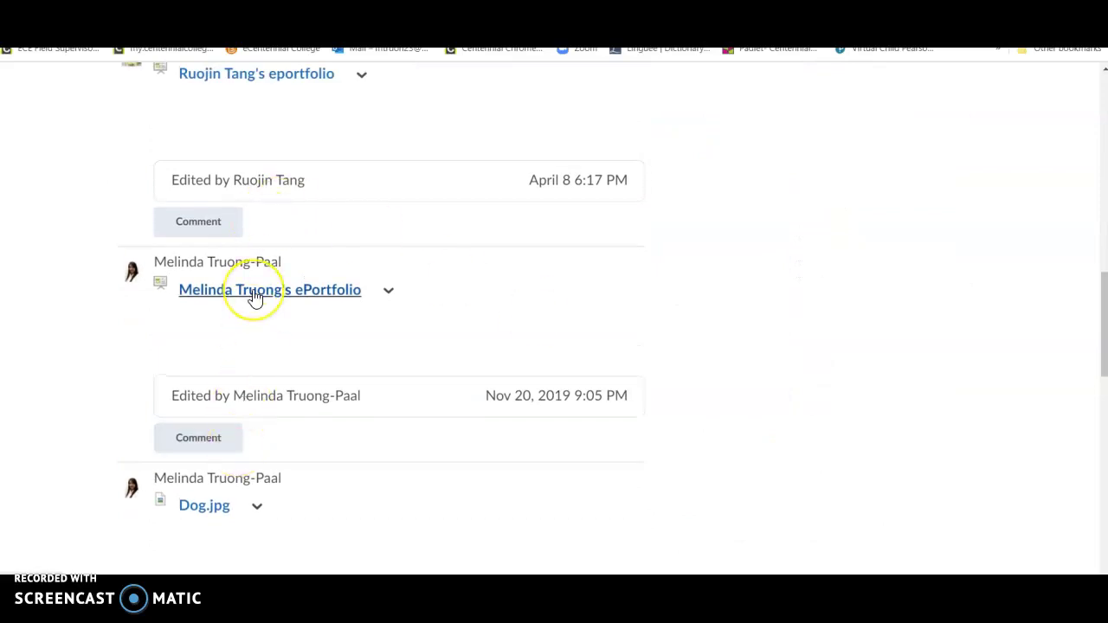
scroll(254, 297, "up", 10)
scroll(253, 297, "up", 2)
left_click(339, 409)
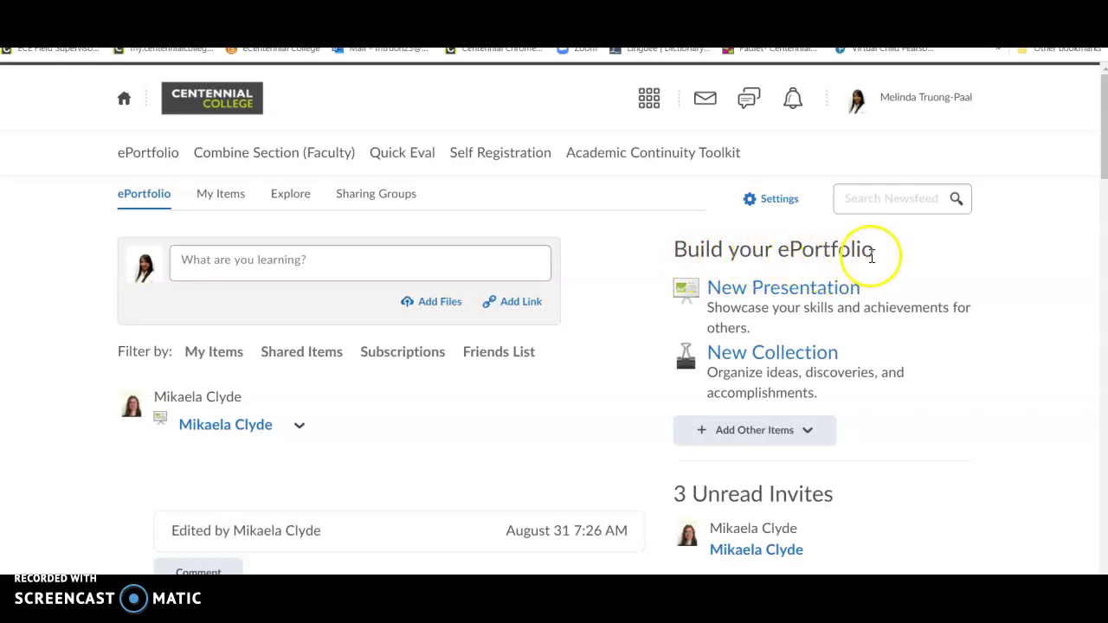
Step: Start a new presentation and enter the owner's full name as its name
left_click(787, 294)
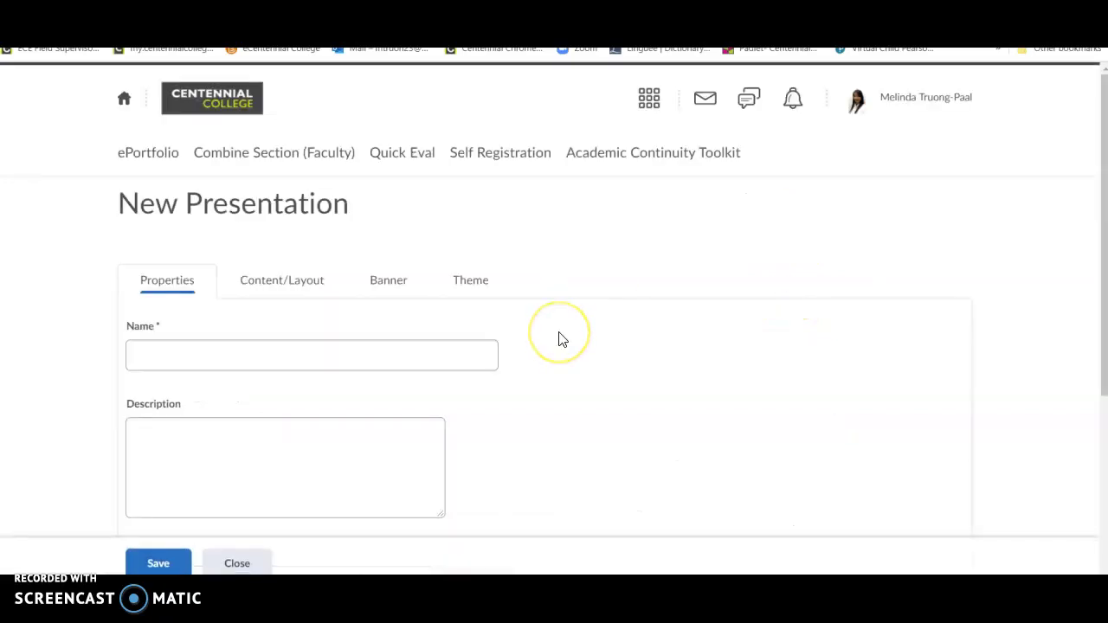
scroll(560, 339, "down", 1)
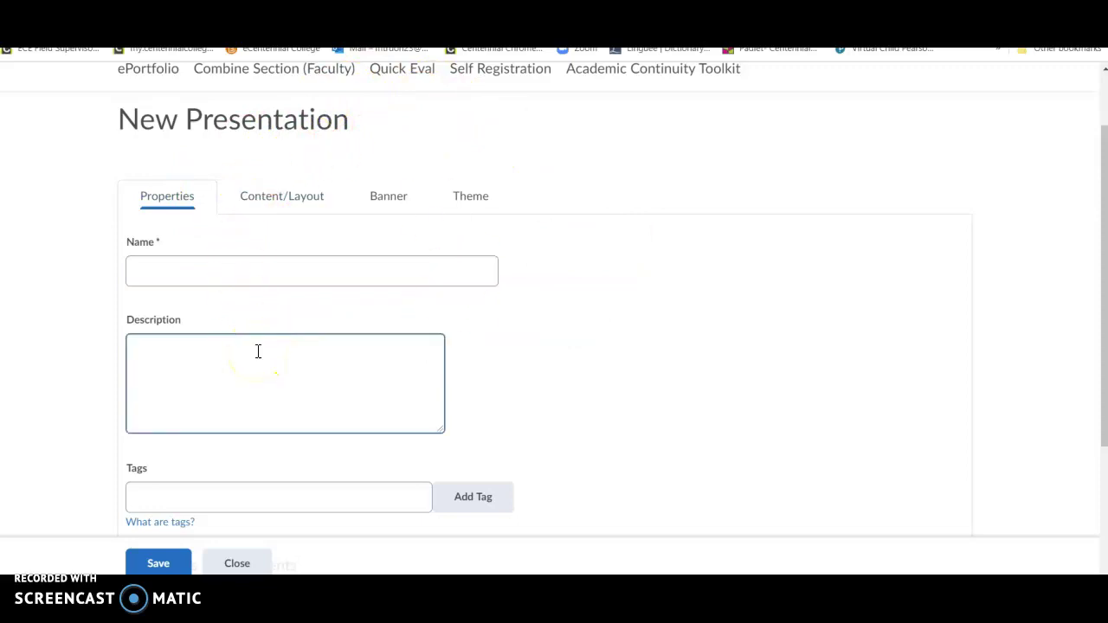
scroll(173, 309, "up", 1)
left_click(173, 309)
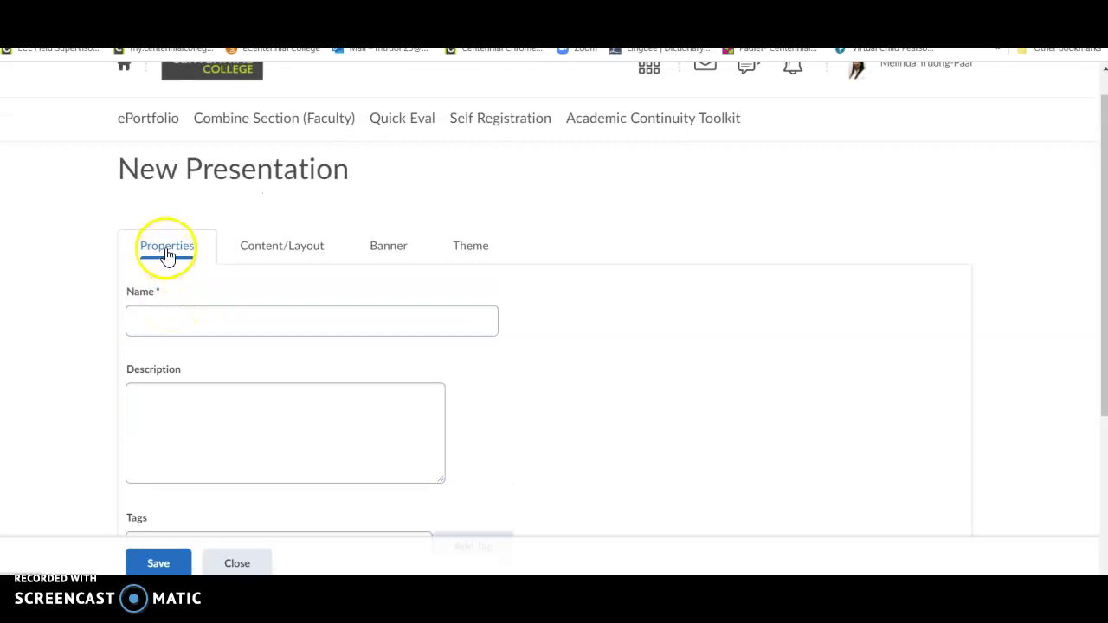
left_click(184, 319)
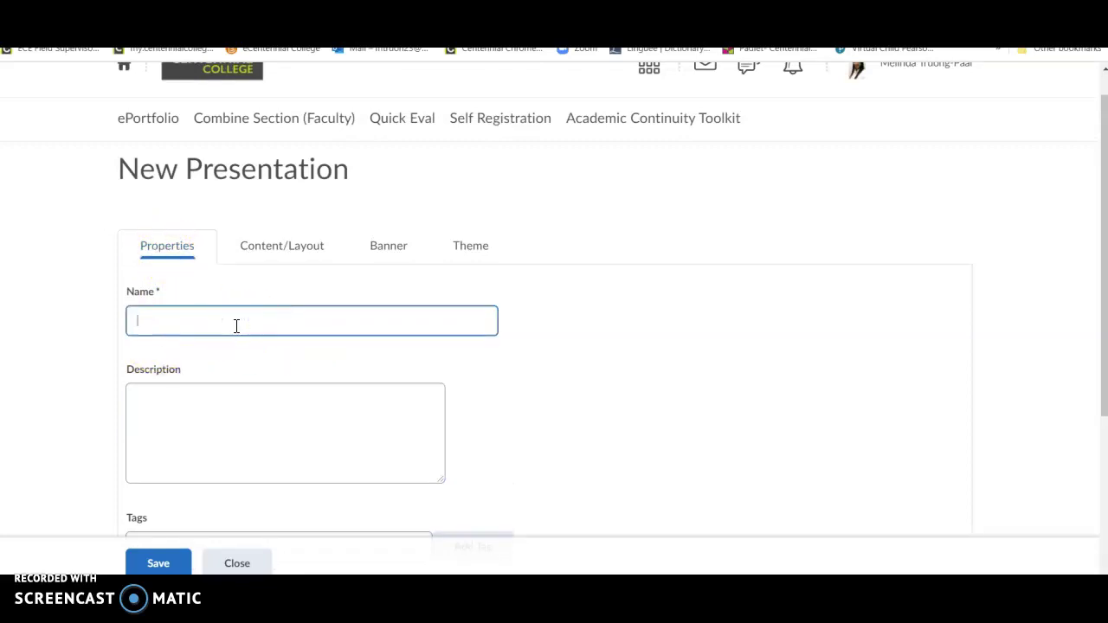
Step: Save the new presentation's properties
scroll(238, 329, "down", 3)
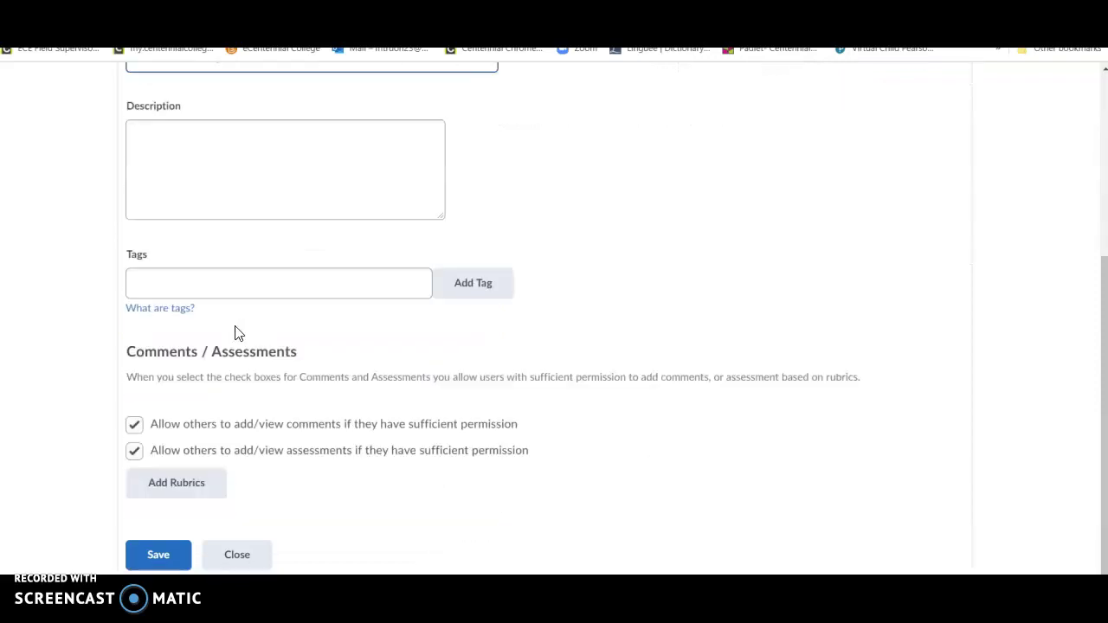
scroll(238, 333, "up", 3)
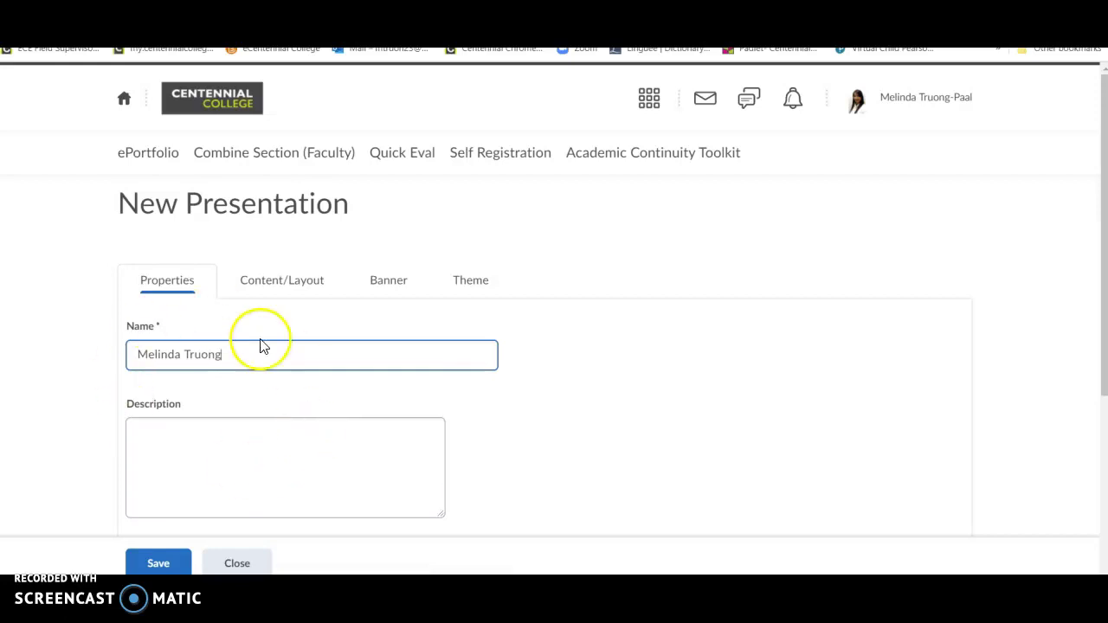
left_click(176, 560)
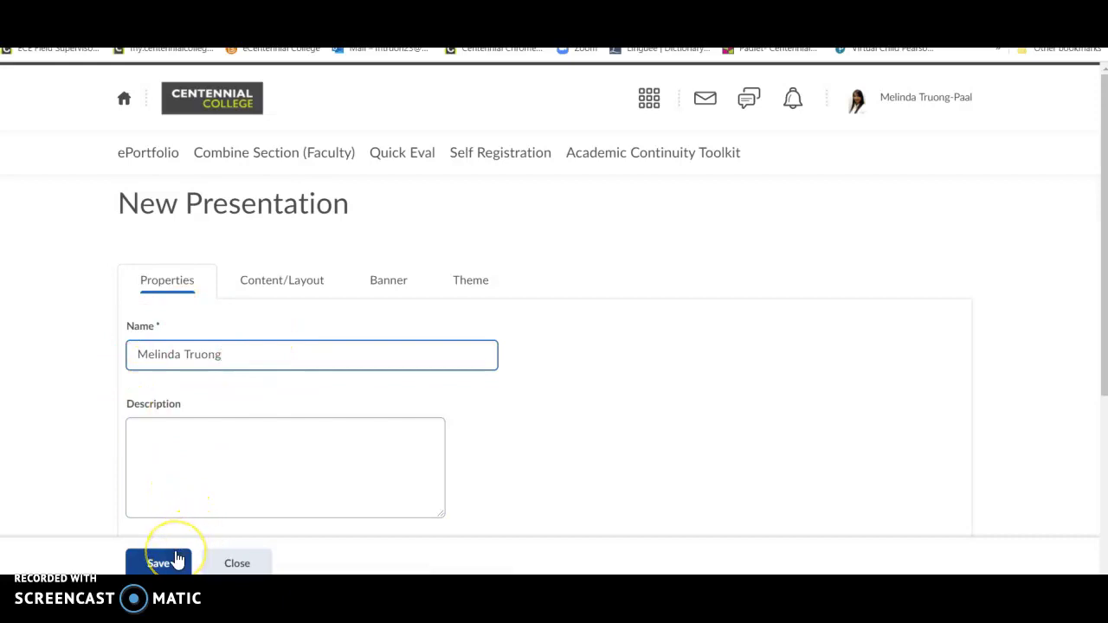
left_click(175, 560)
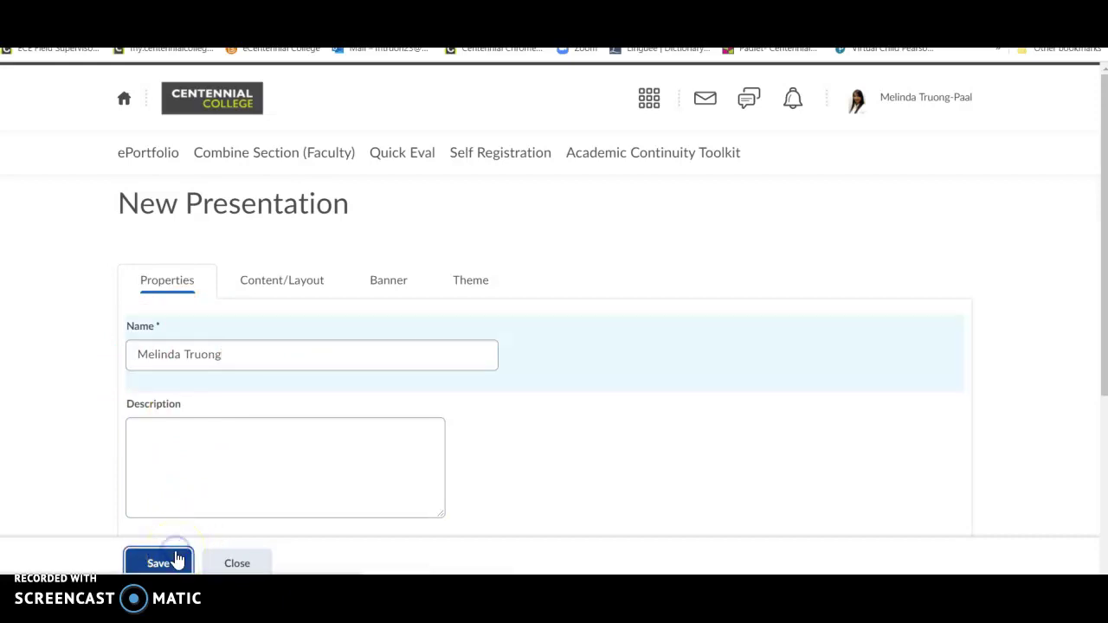
left_click(332, 352)
scroll(332, 352, "down", 2)
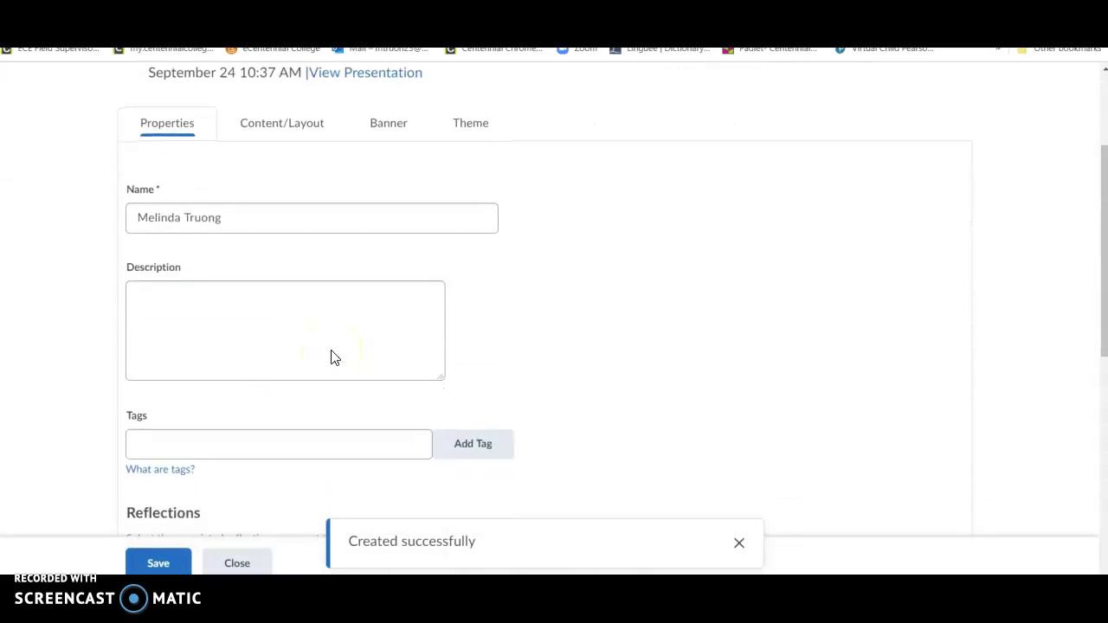
left_click(176, 561)
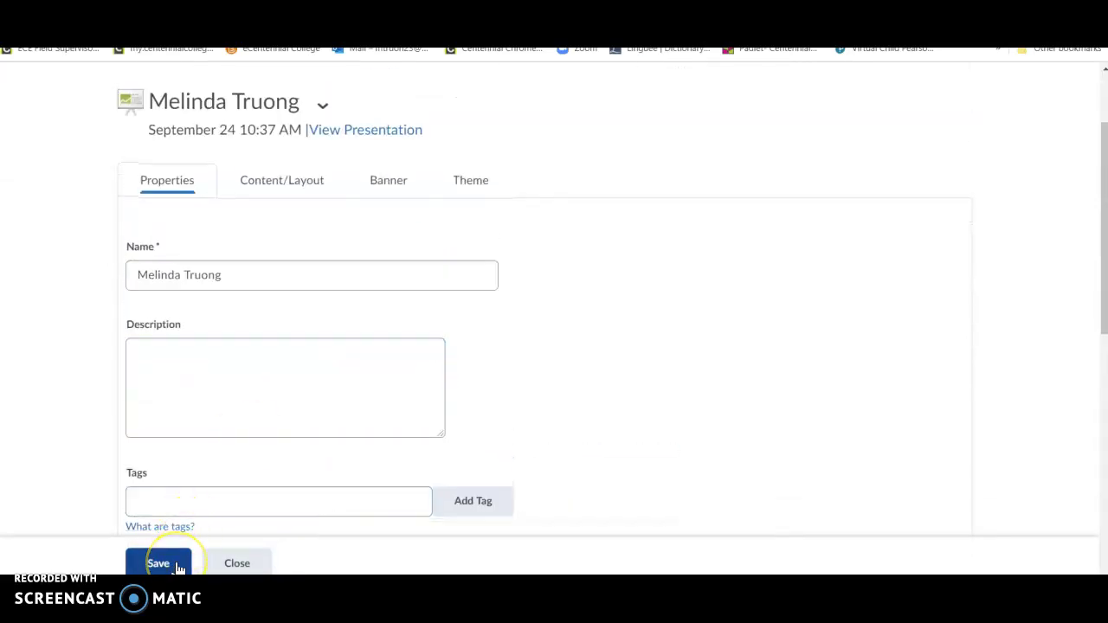
left_click(262, 299)
scroll(265, 303, "up", 2)
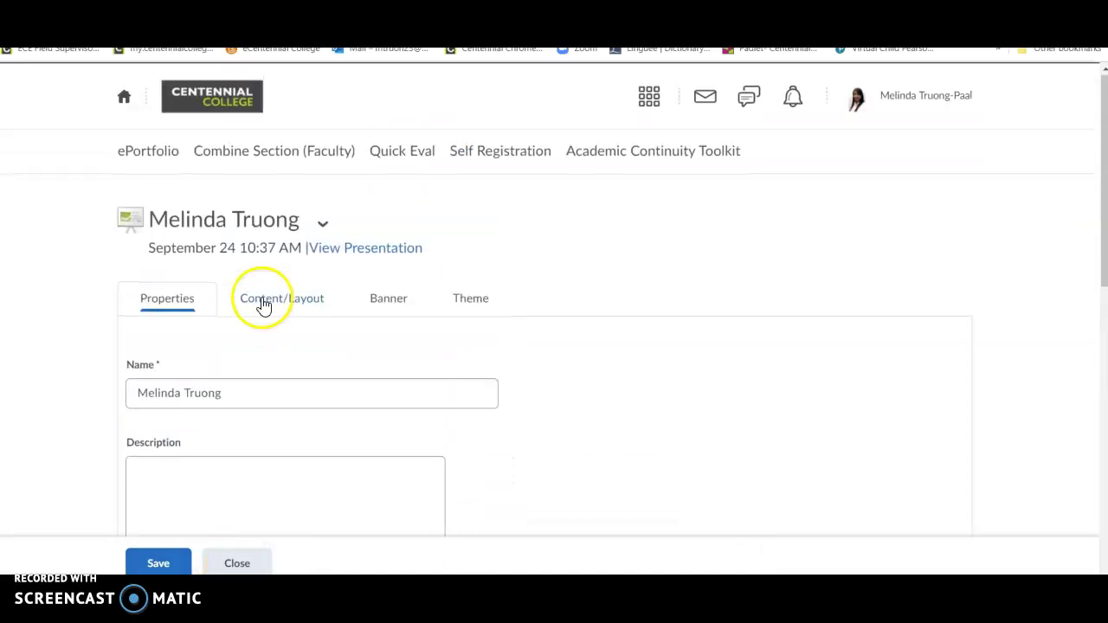
left_click(469, 303)
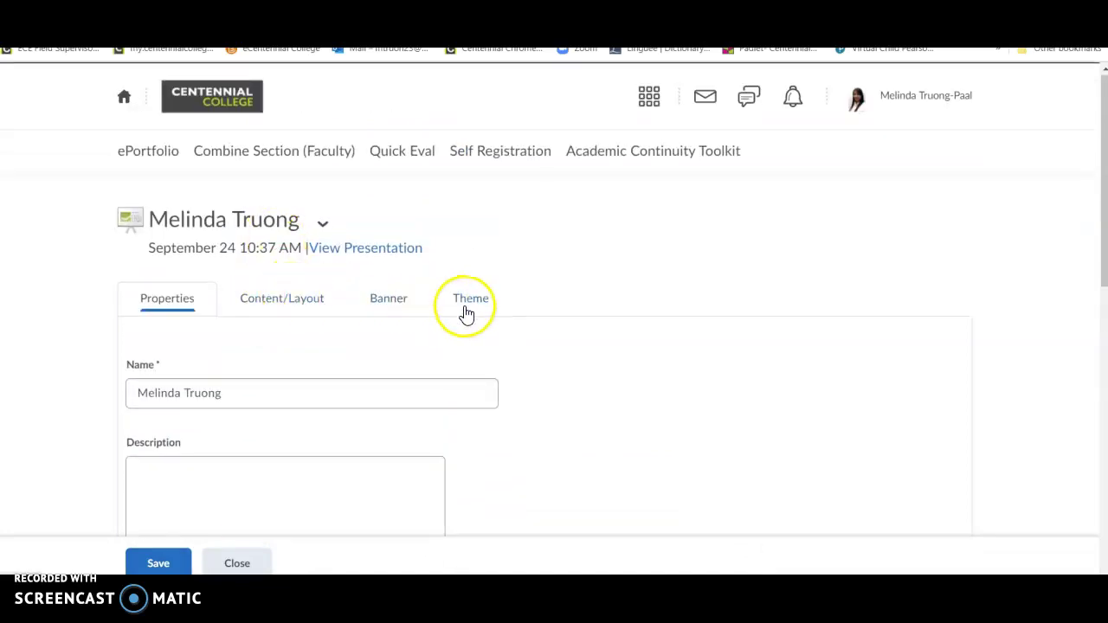
left_click(471, 303)
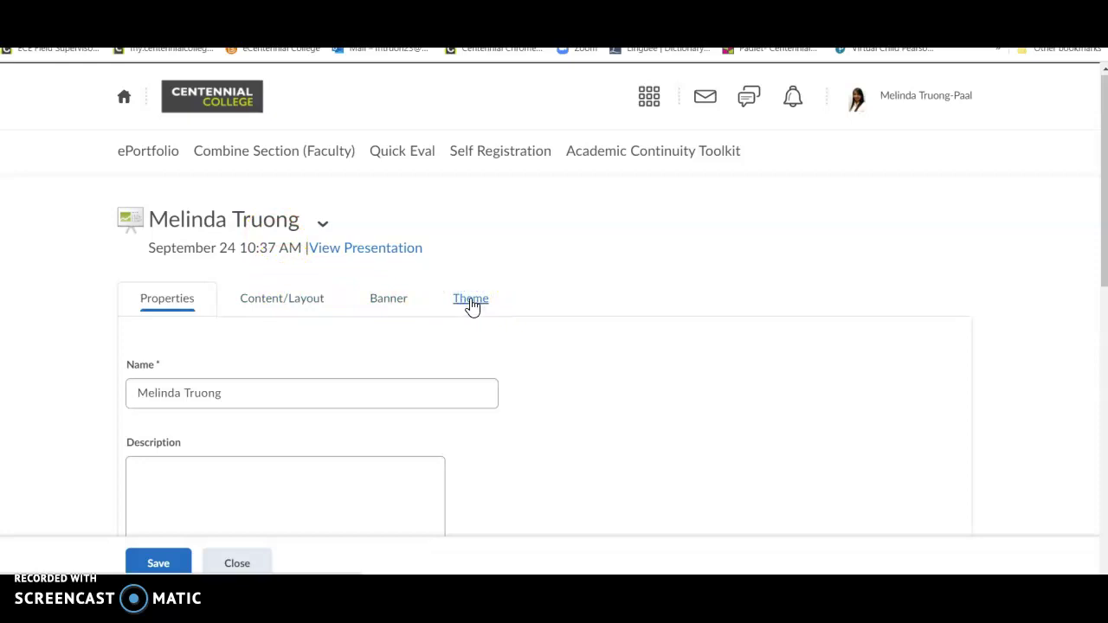
Step: Select Retro Blue from the available themes and confirm it with Set Theme
left_click(490, 366)
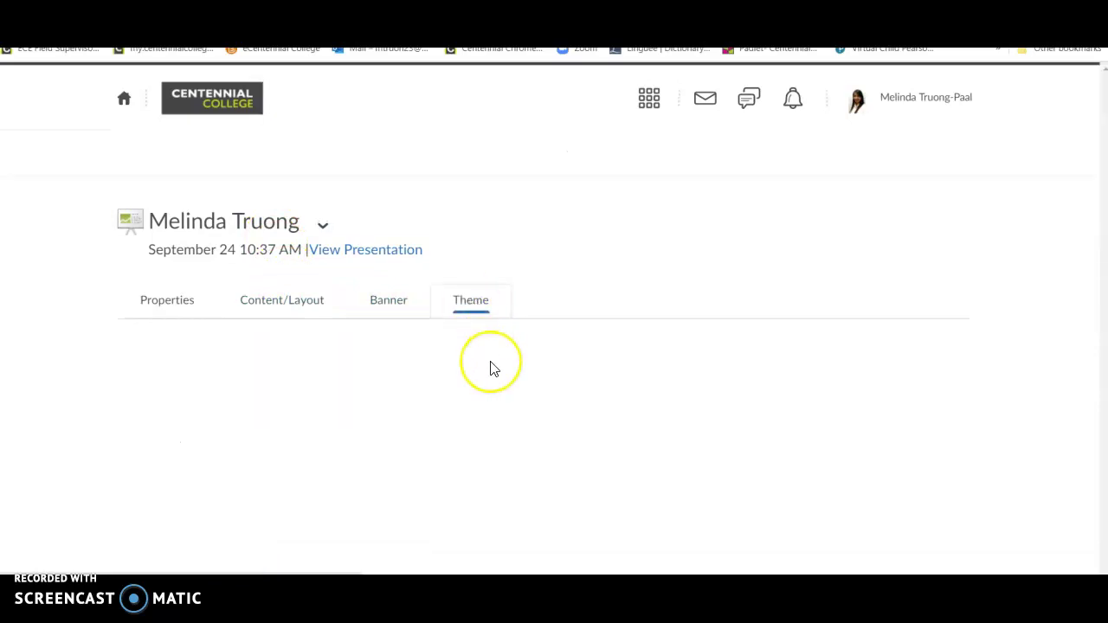
scroll(490, 370, "down", 1)
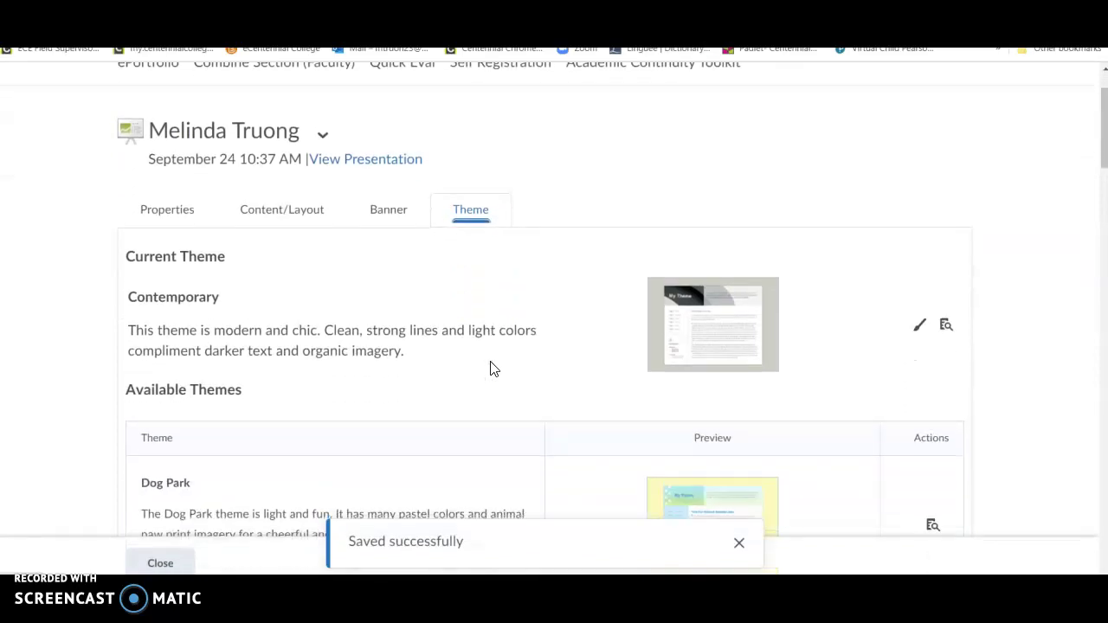
scroll(490, 369, "down", 3)
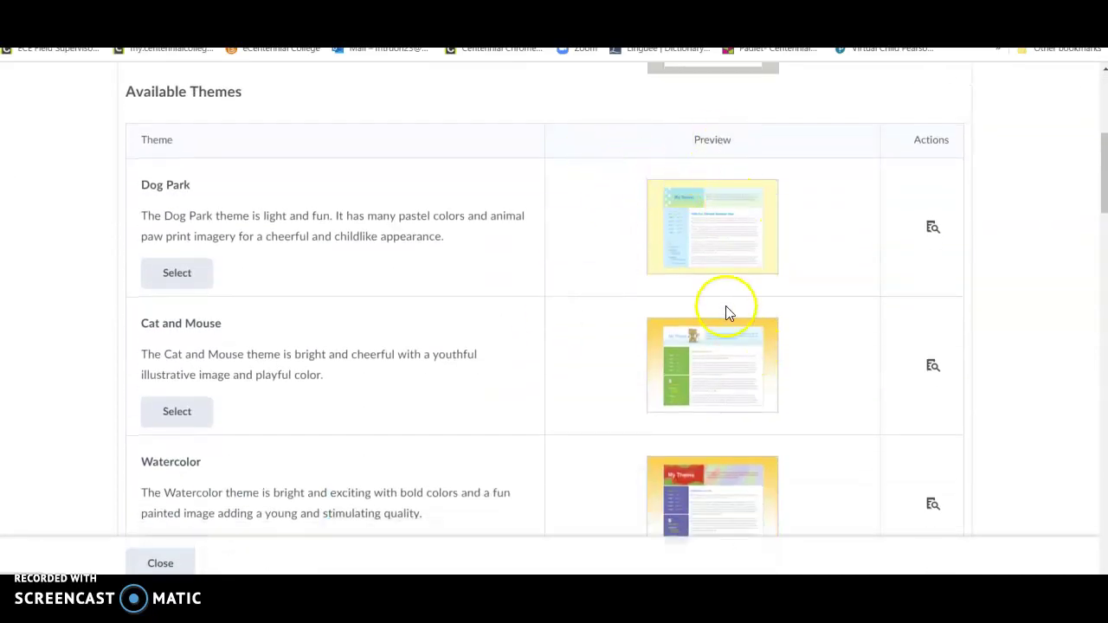
scroll(724, 311, "down", 2)
scroll(726, 340, "down", 2)
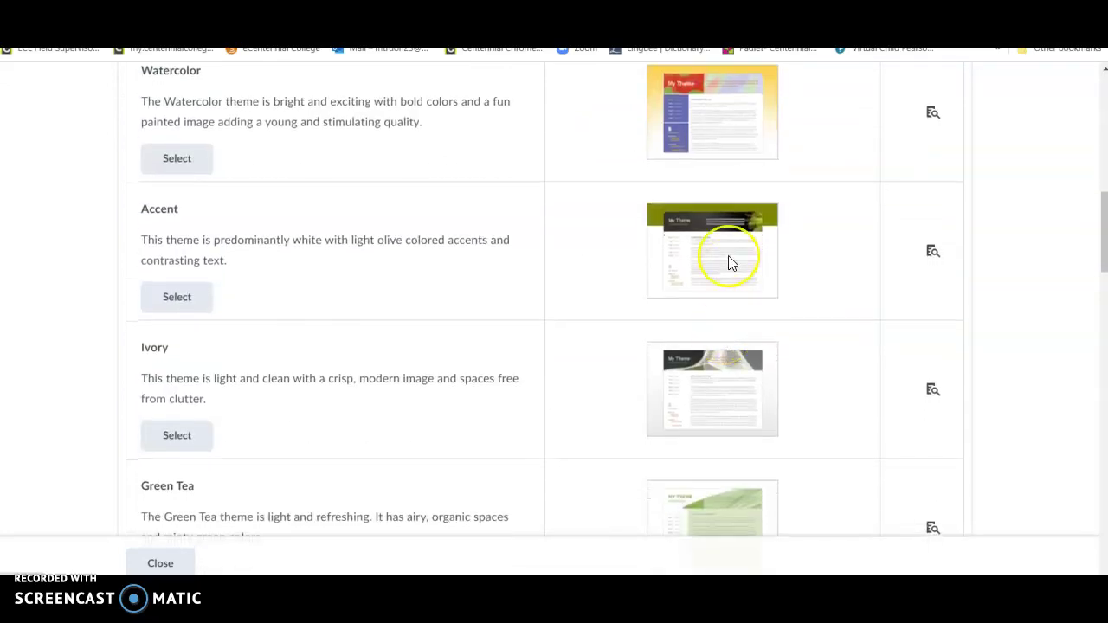
scroll(728, 262, "down", 3)
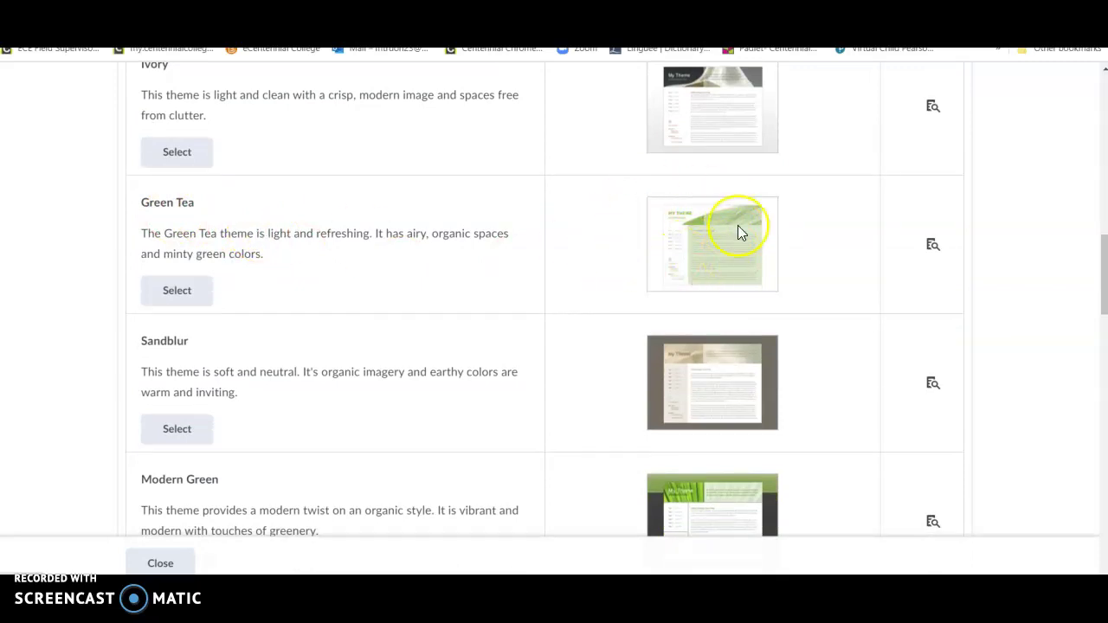
scroll(738, 230, "down", 3)
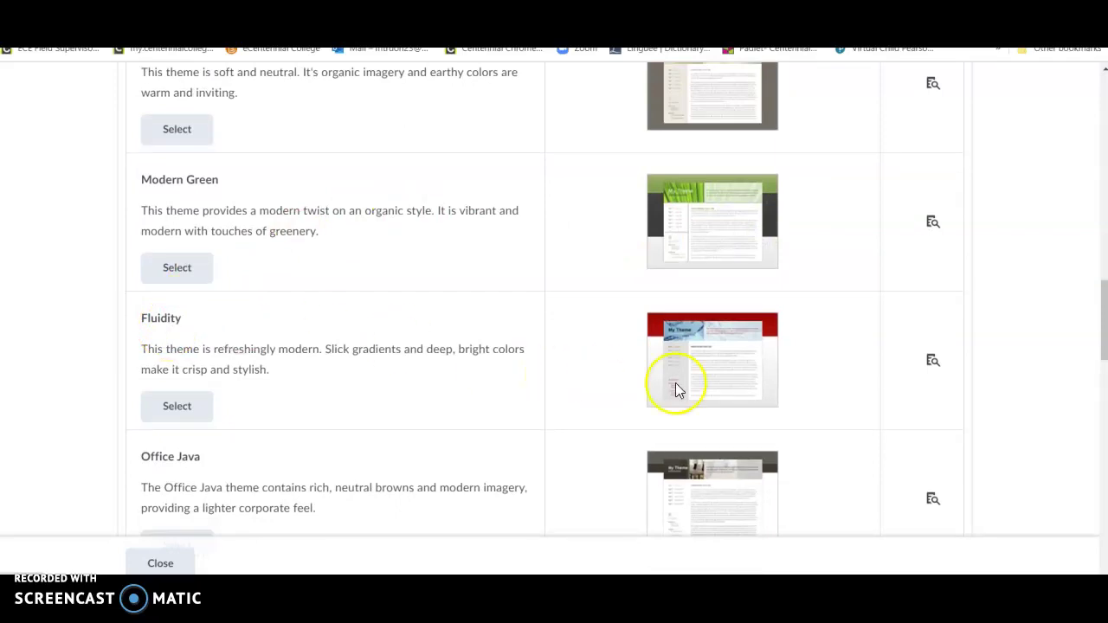
scroll(756, 368, "down", 2)
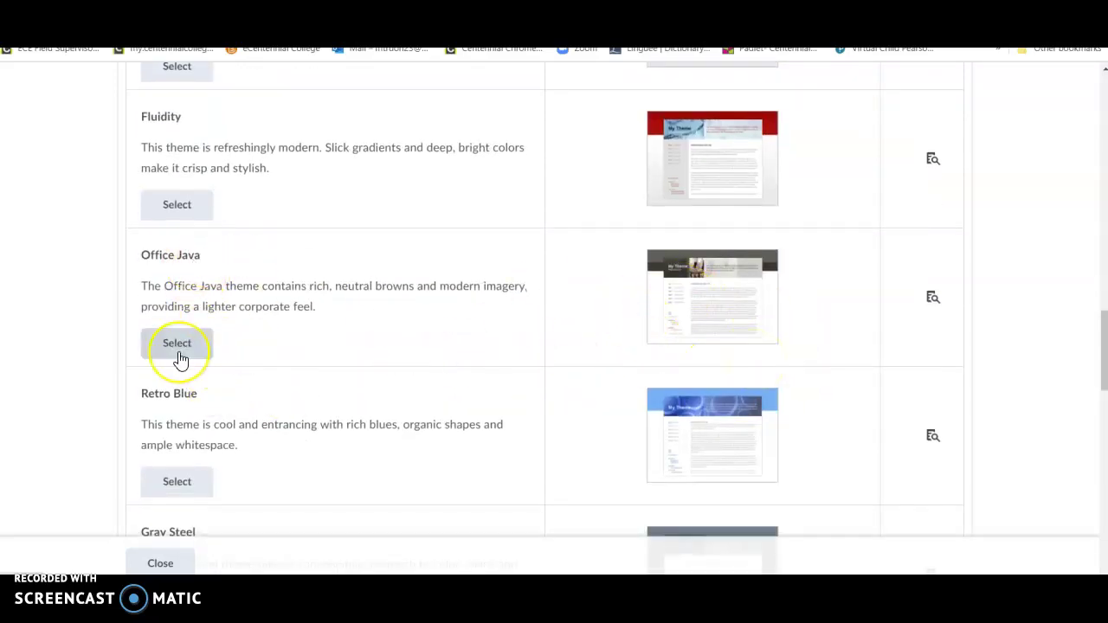
scroll(180, 360, "down", 1)
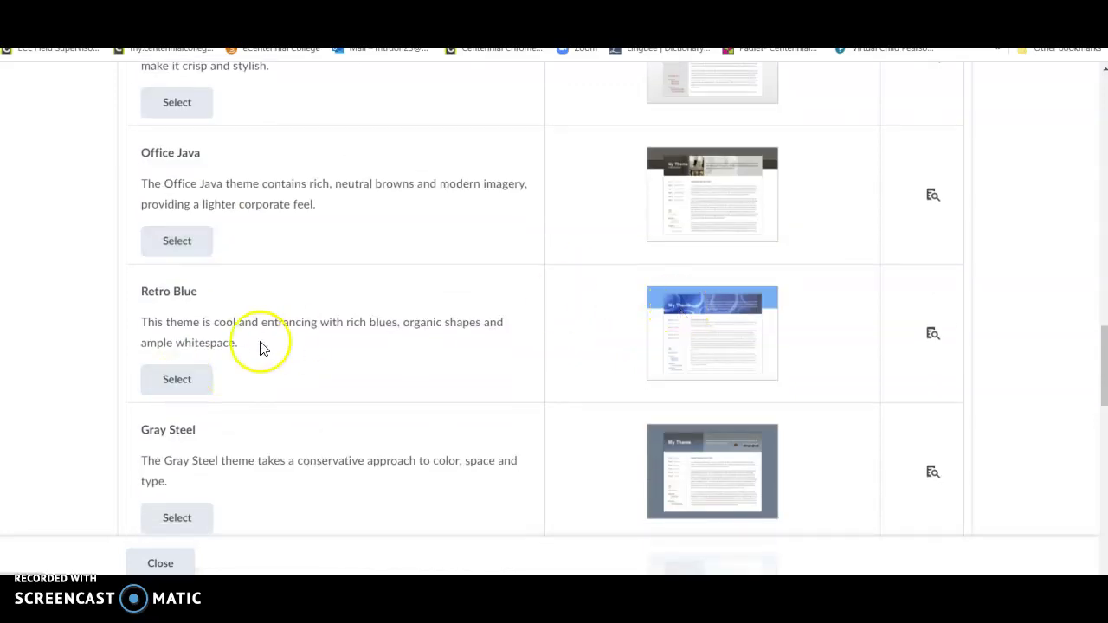
left_click(177, 378)
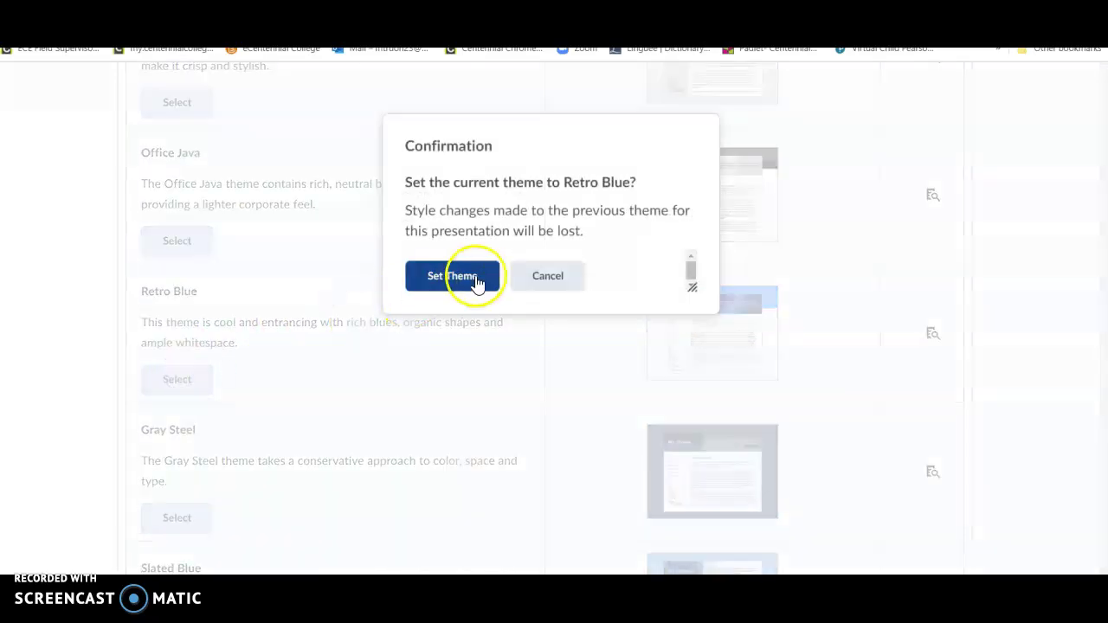
left_click(475, 283)
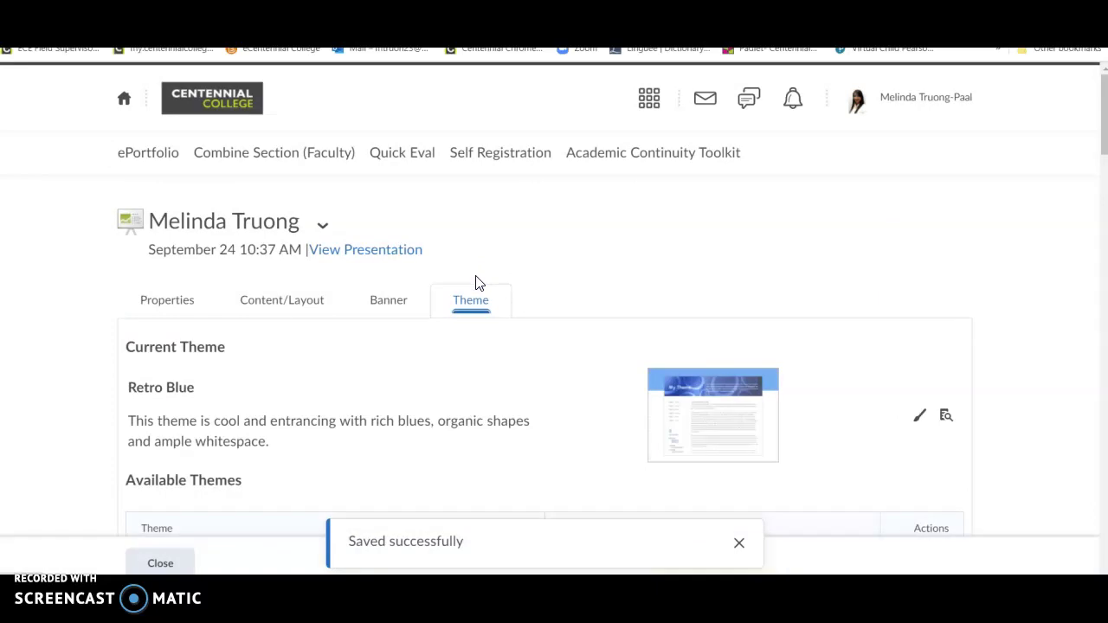
left_click(522, 394)
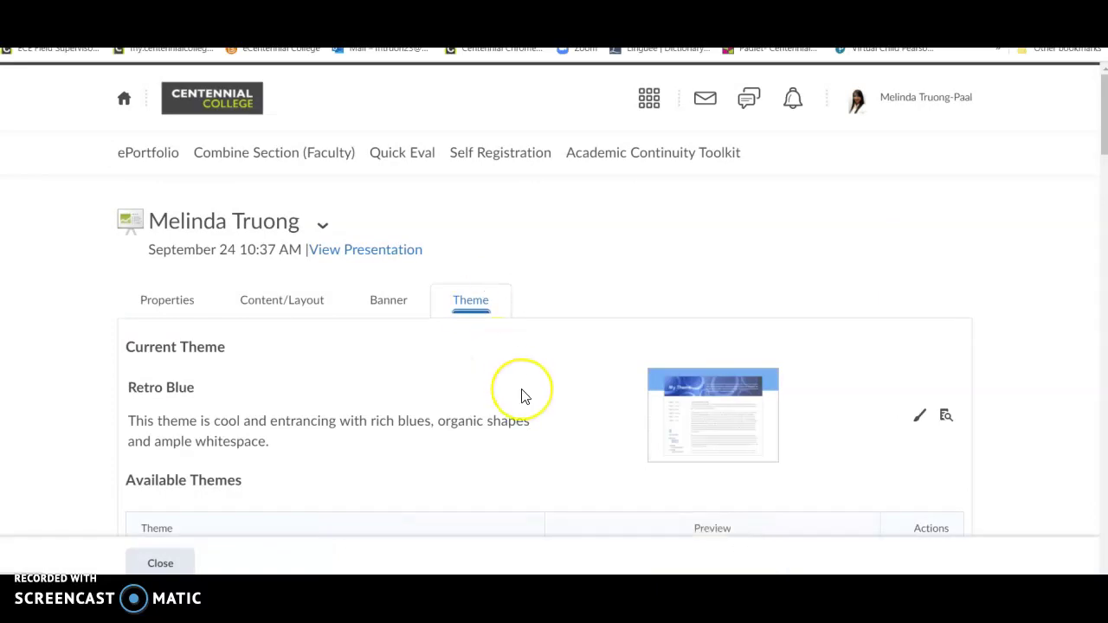
left_click(482, 390)
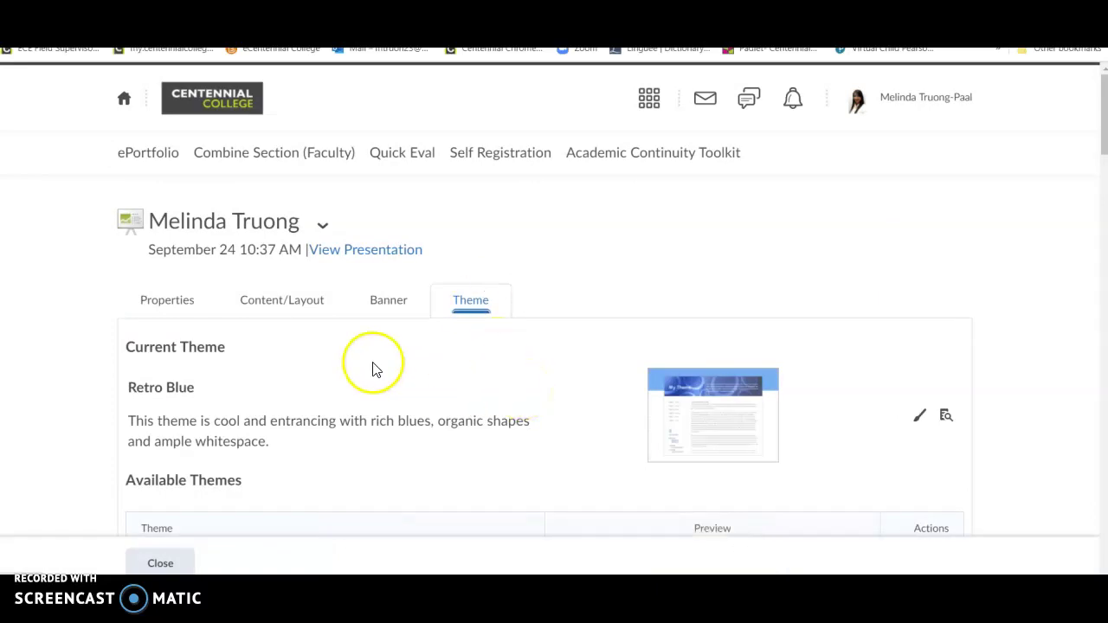
left_click(330, 253)
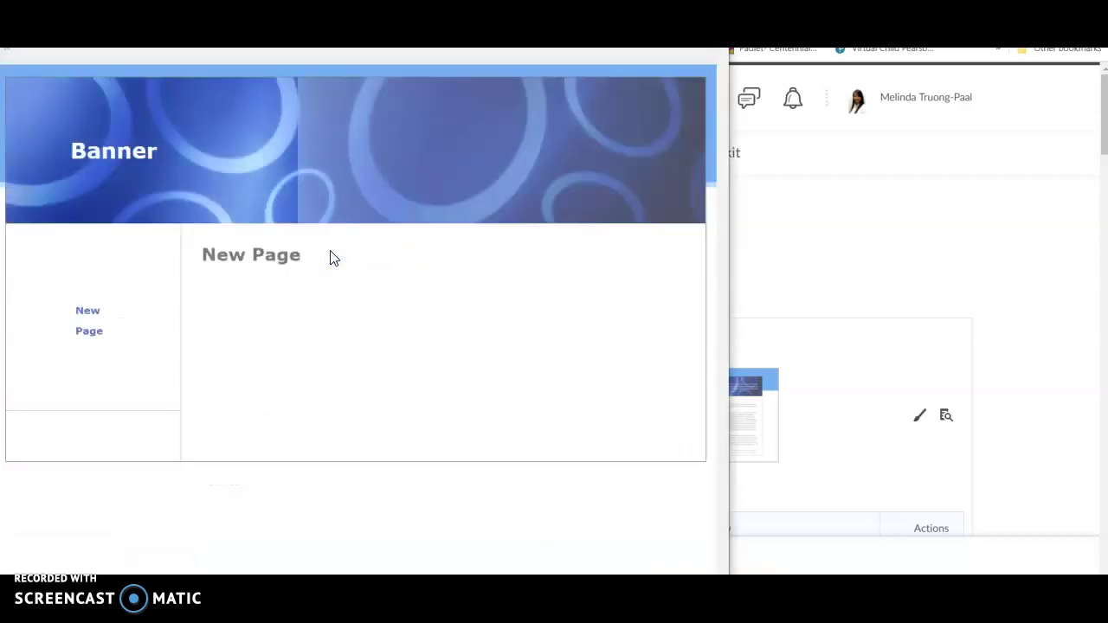
left_click(265, 344)
left_click(275, 264)
left_click(711, 31)
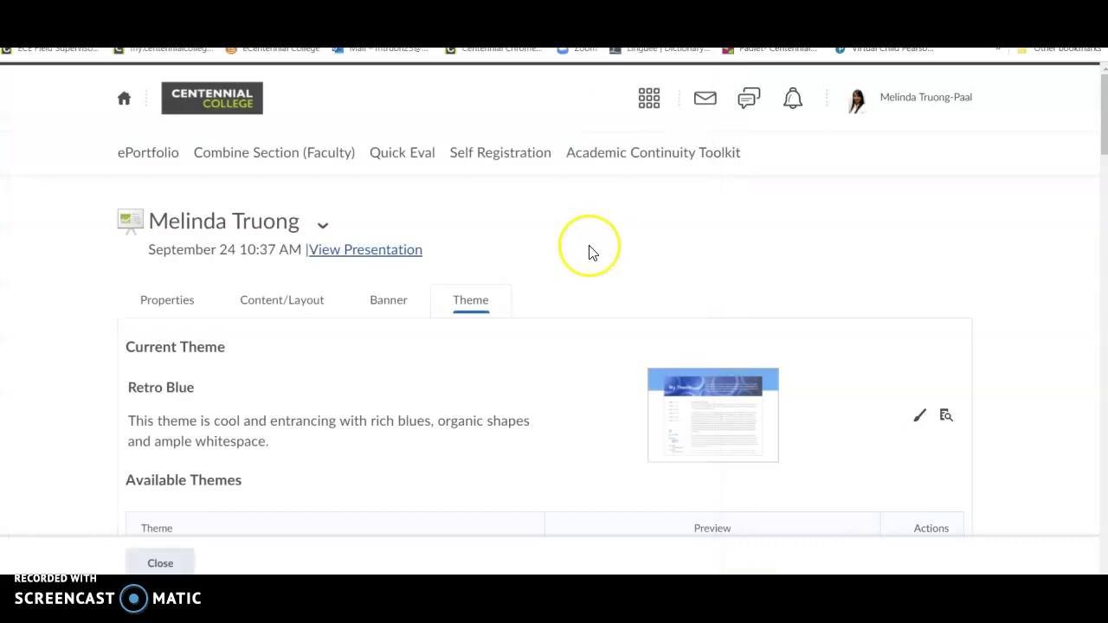
Step: Set the presentation theme to Dog Park and preview the result
scroll(592, 252, "down", 2)
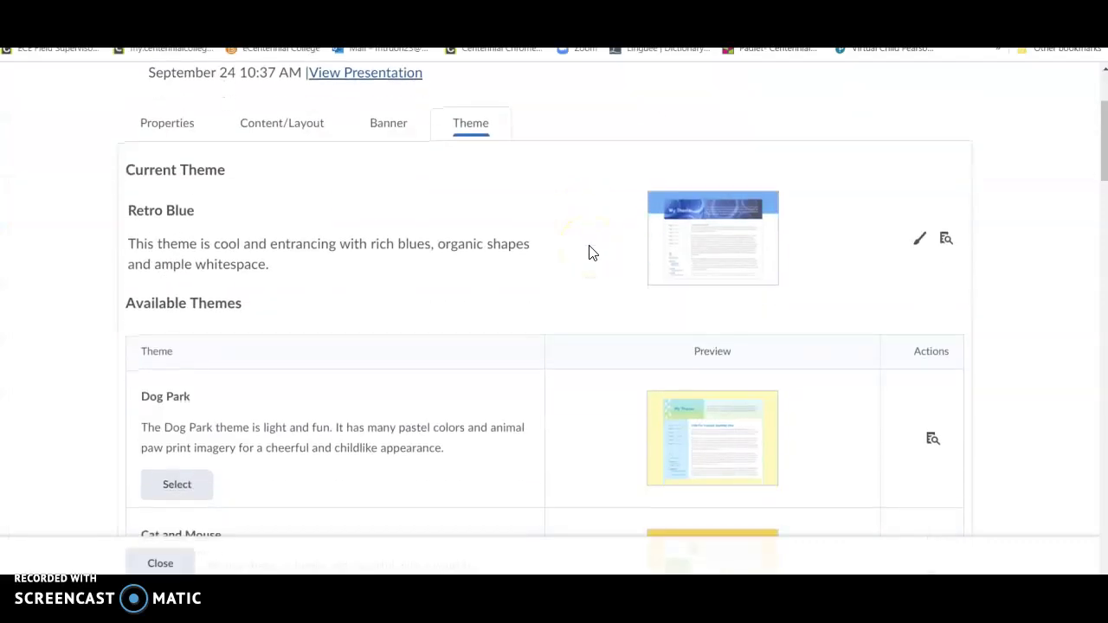
scroll(591, 252, "down", 3)
scroll(606, 190, "up", 3)
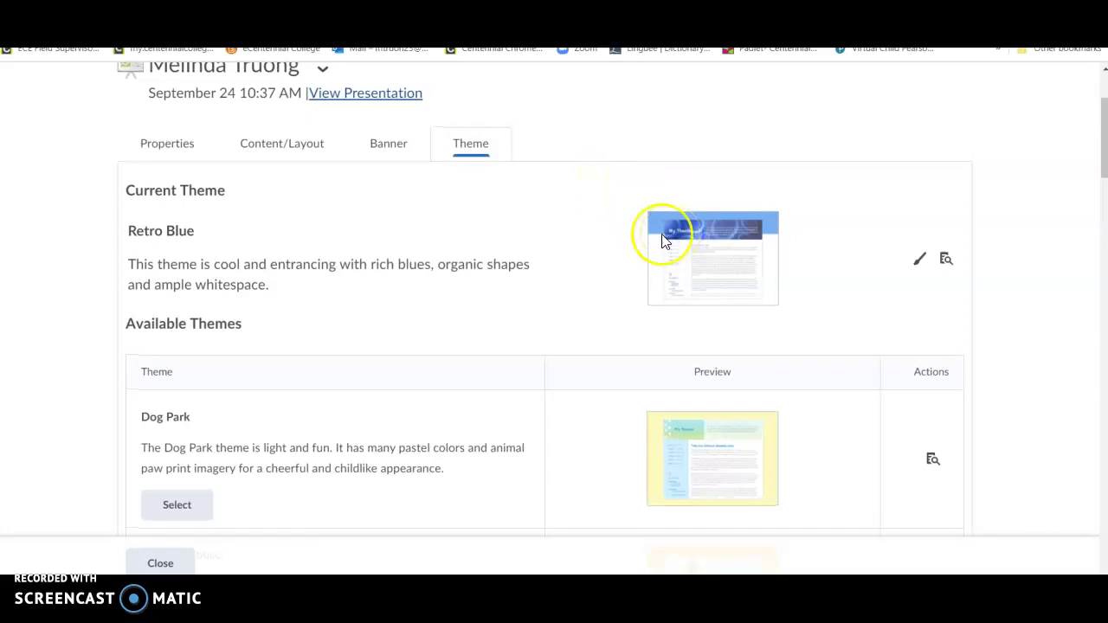
scroll(721, 259, "down", 3)
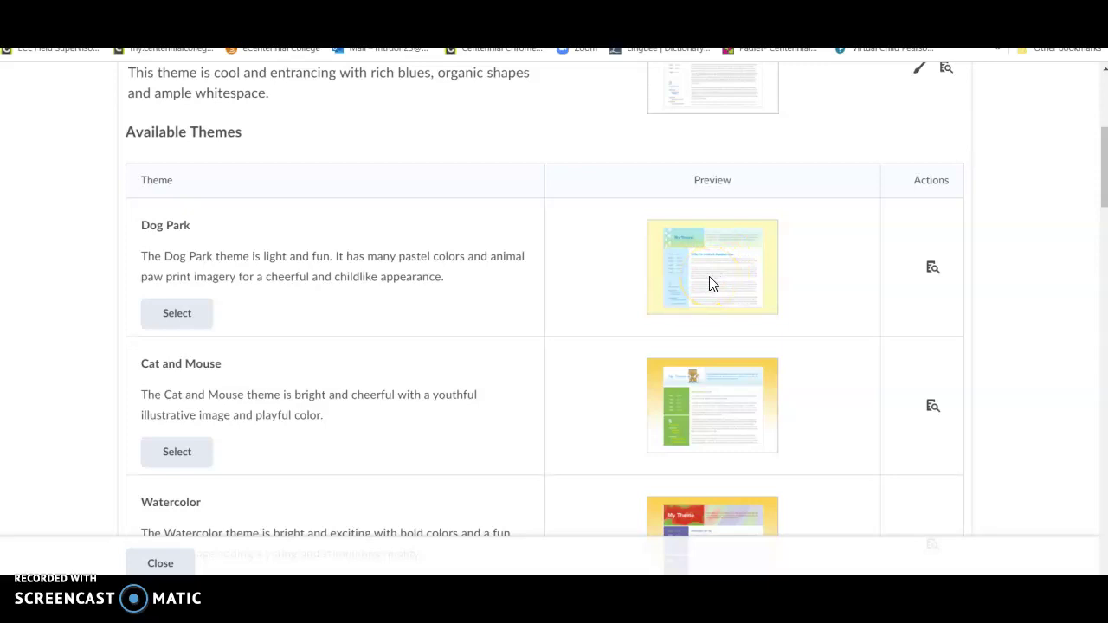
left_click(173, 318)
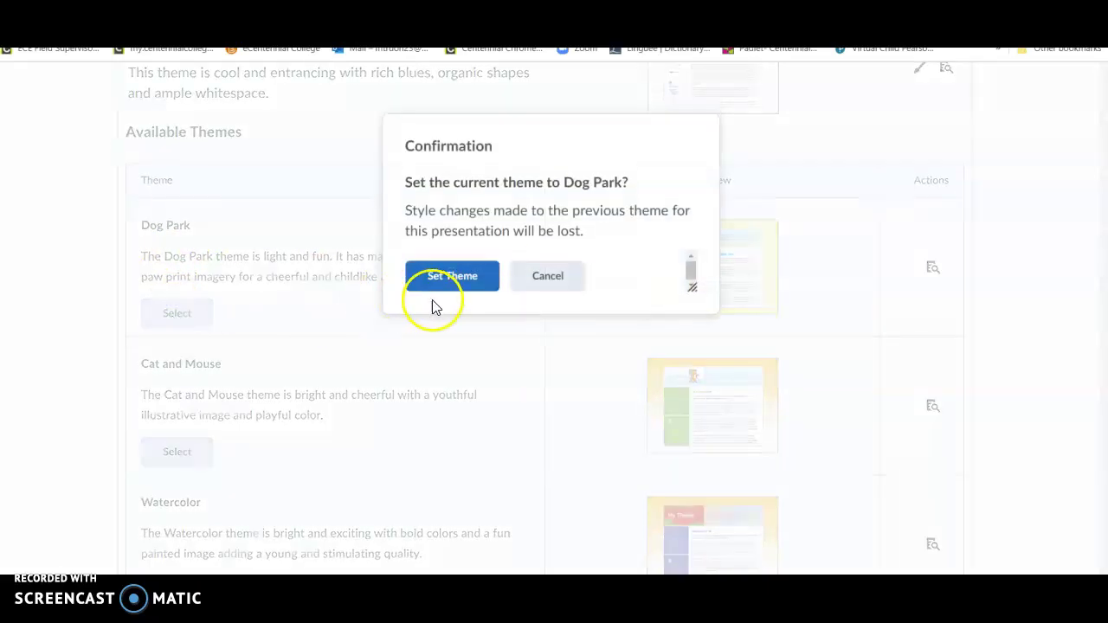
left_click(447, 288)
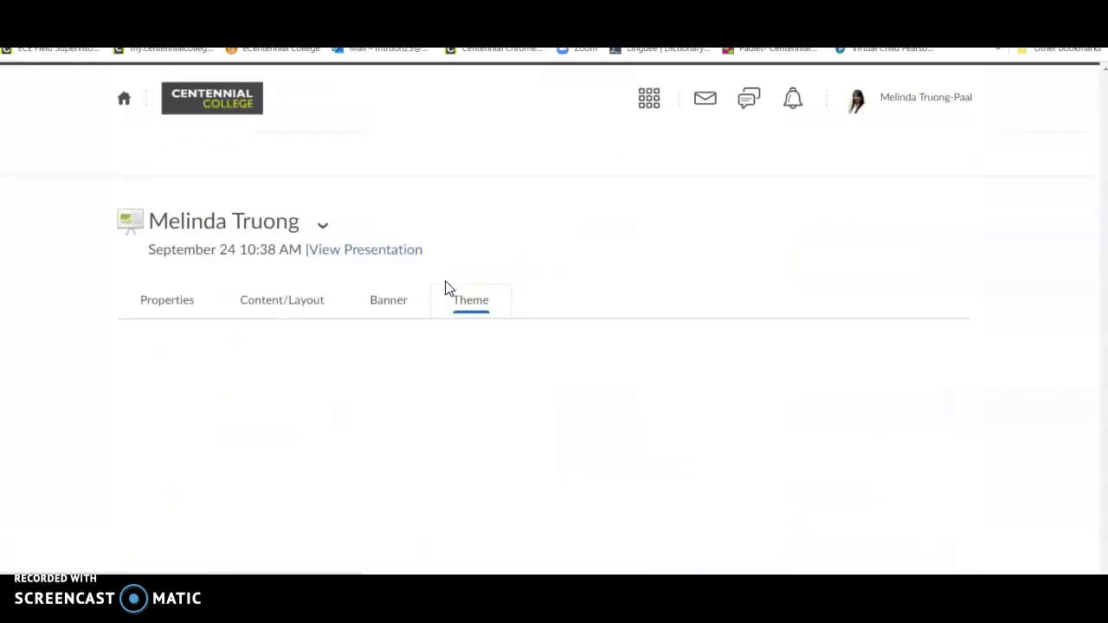
left_click(348, 250)
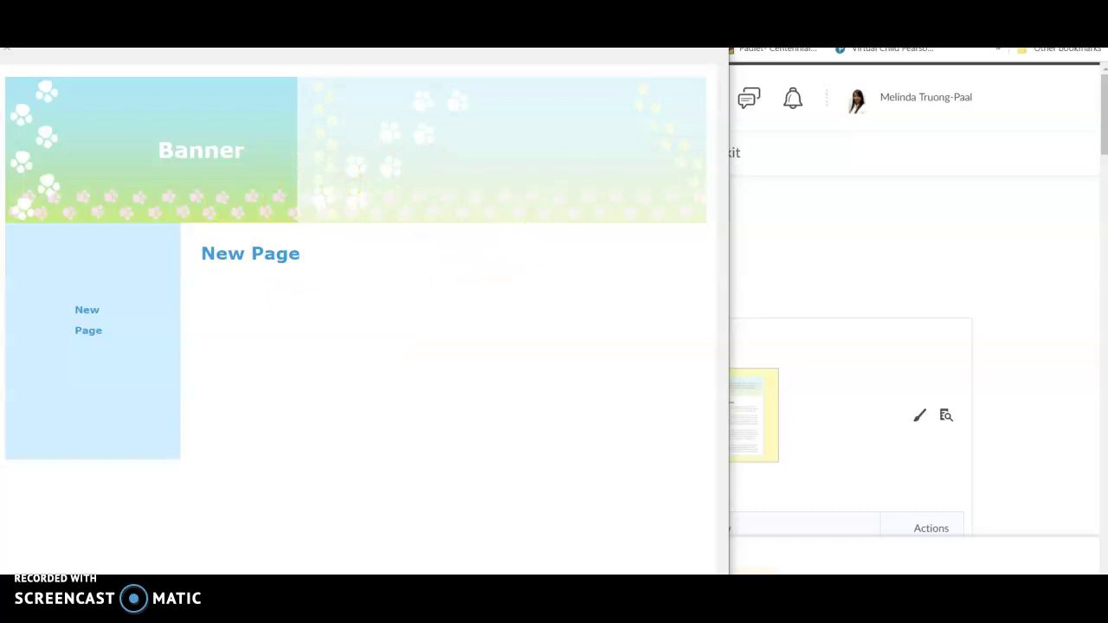
scroll(537, 287, "down", 1)
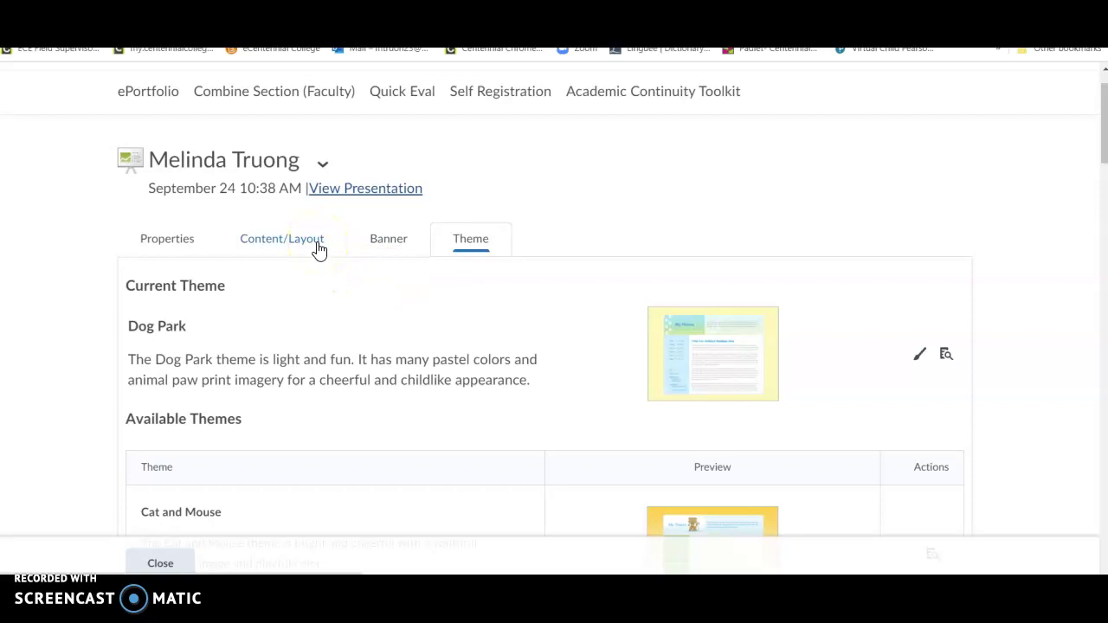
Step: Change the banner title to the owner's name followed by 'ePortfolio', save, and preview it
left_click(385, 239)
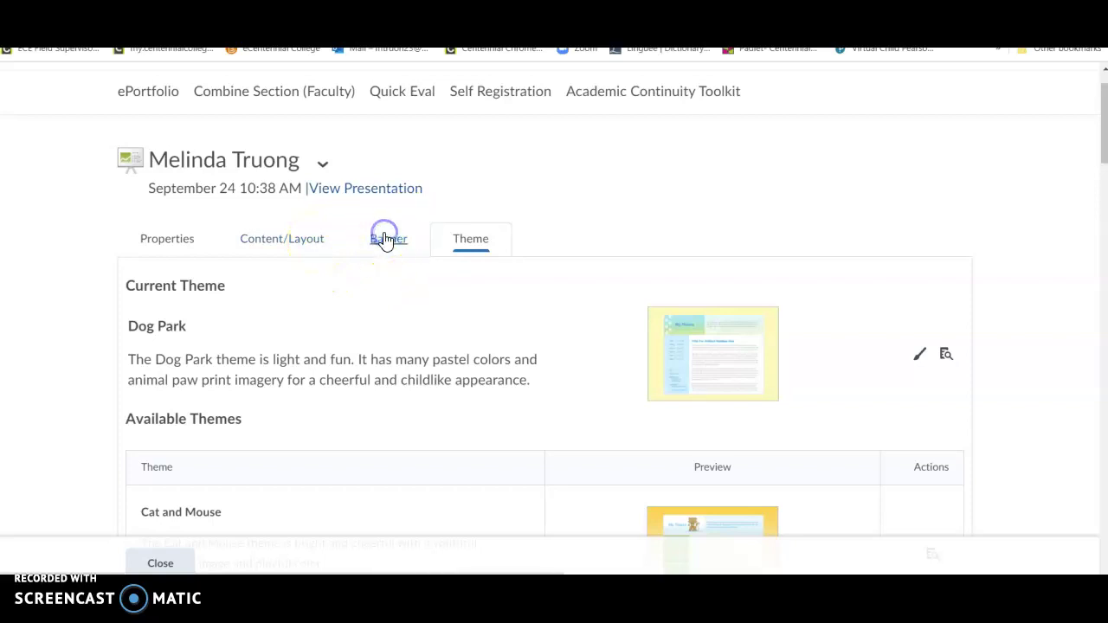
scroll(473, 250, "down", 1)
left_click(156, 277)
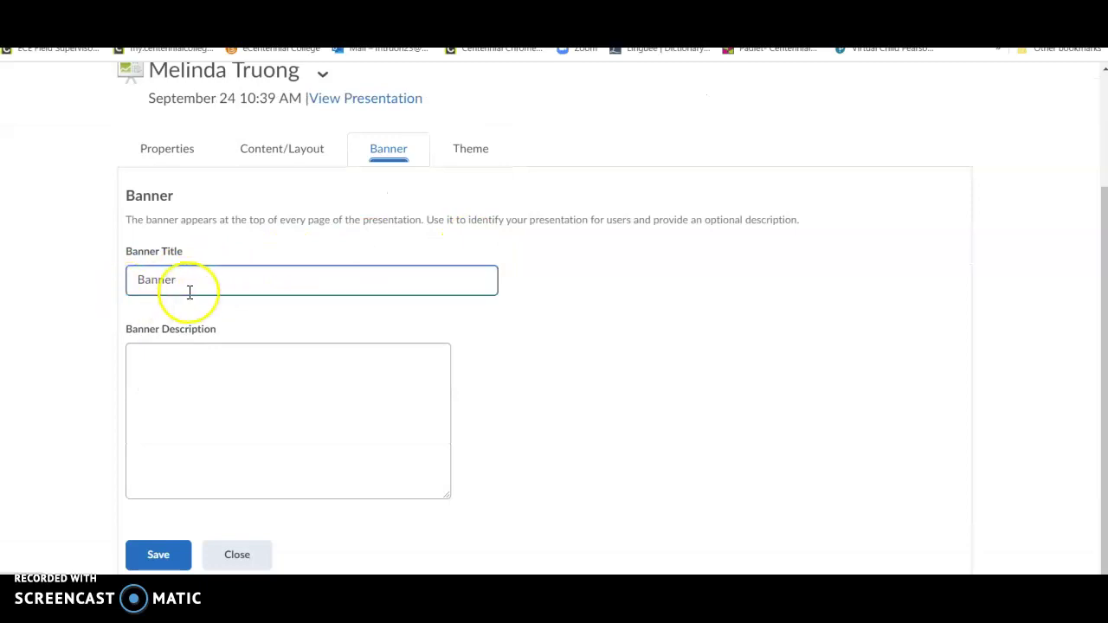
left_click_drag(188, 278, 20, 304)
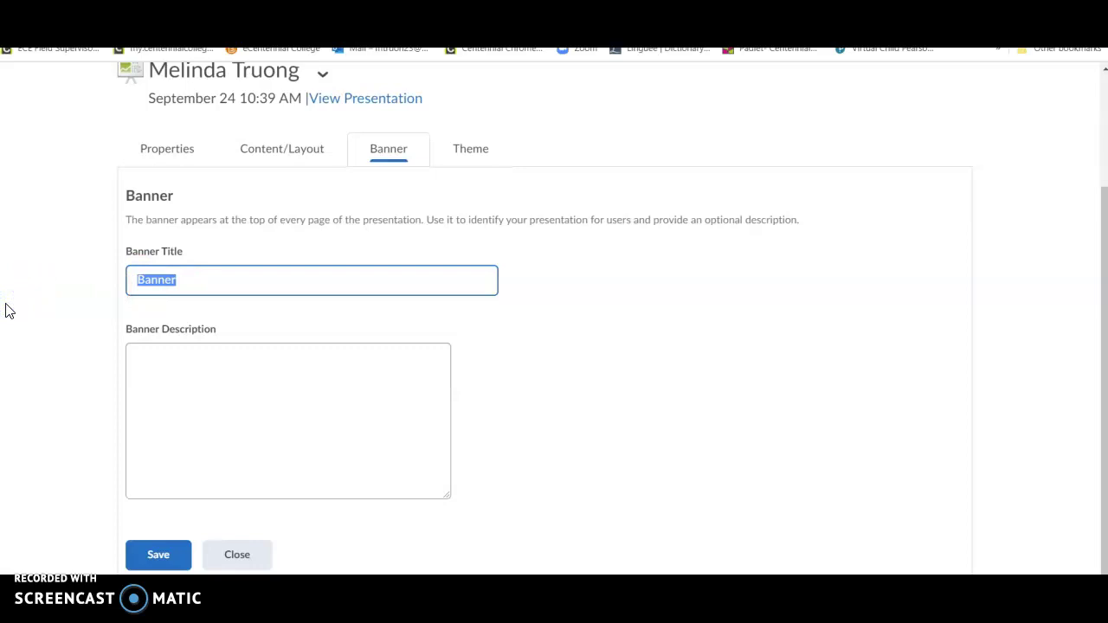
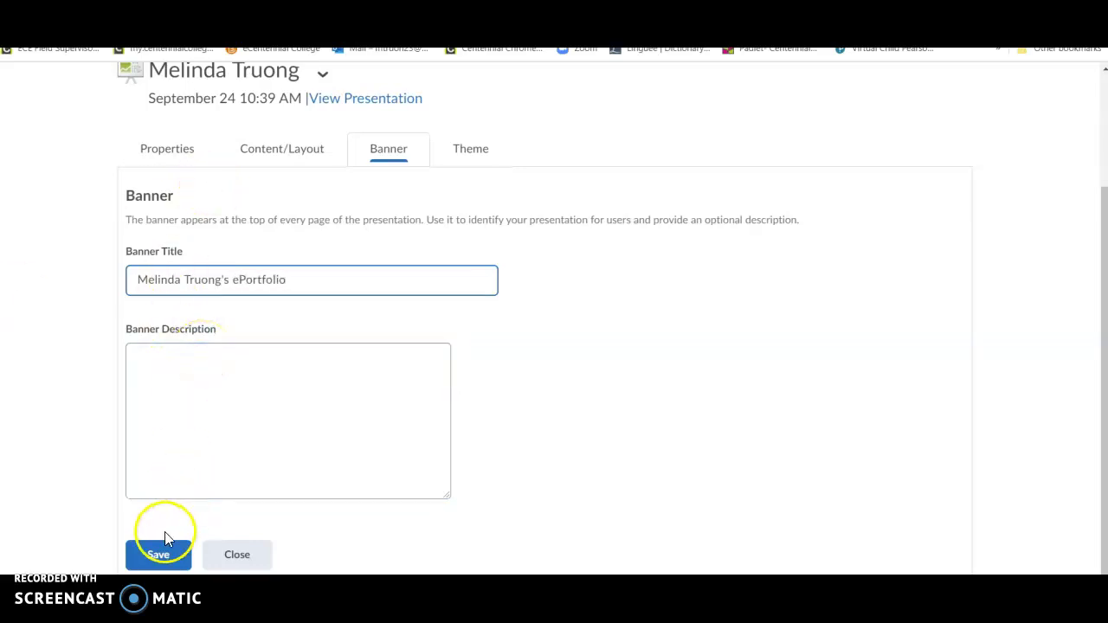
left_click(159, 555)
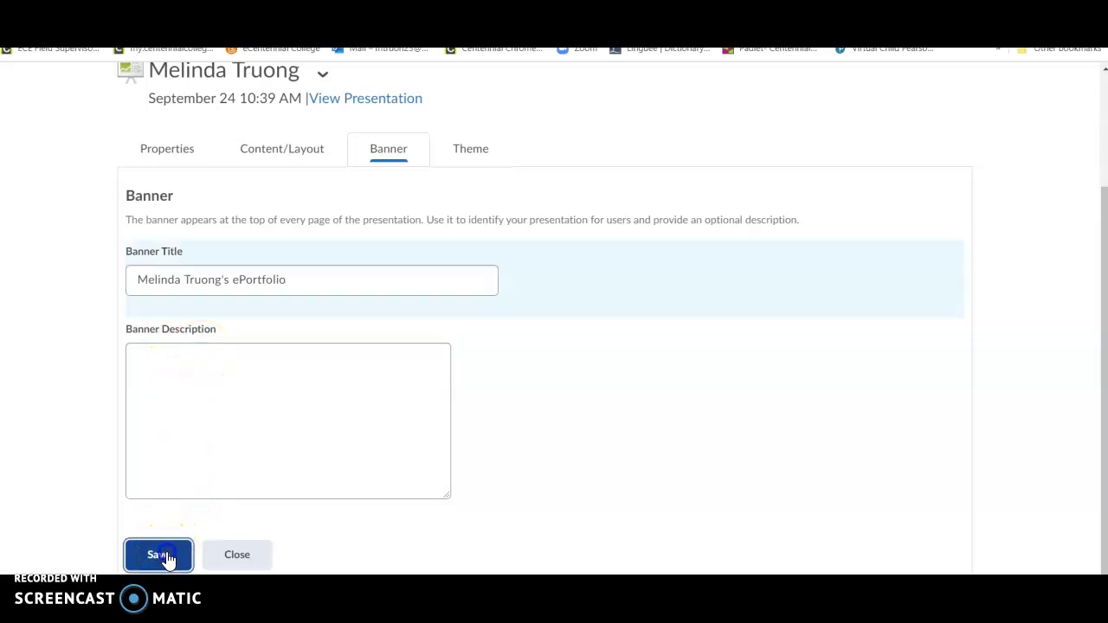
left_click(354, 425)
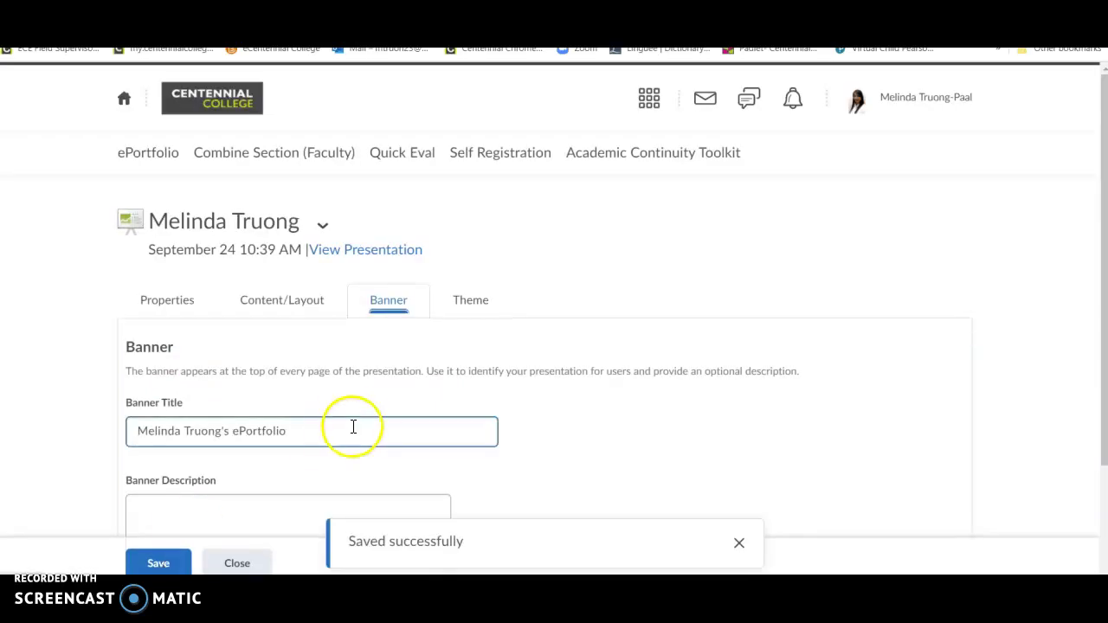
scroll(361, 425, "down", 1)
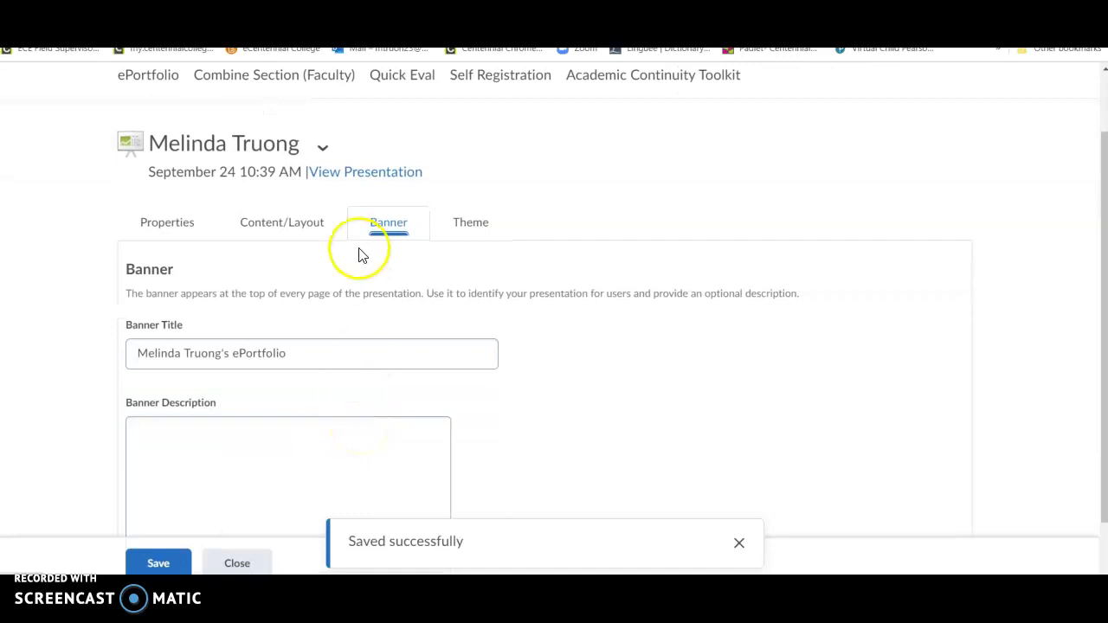
left_click(378, 173)
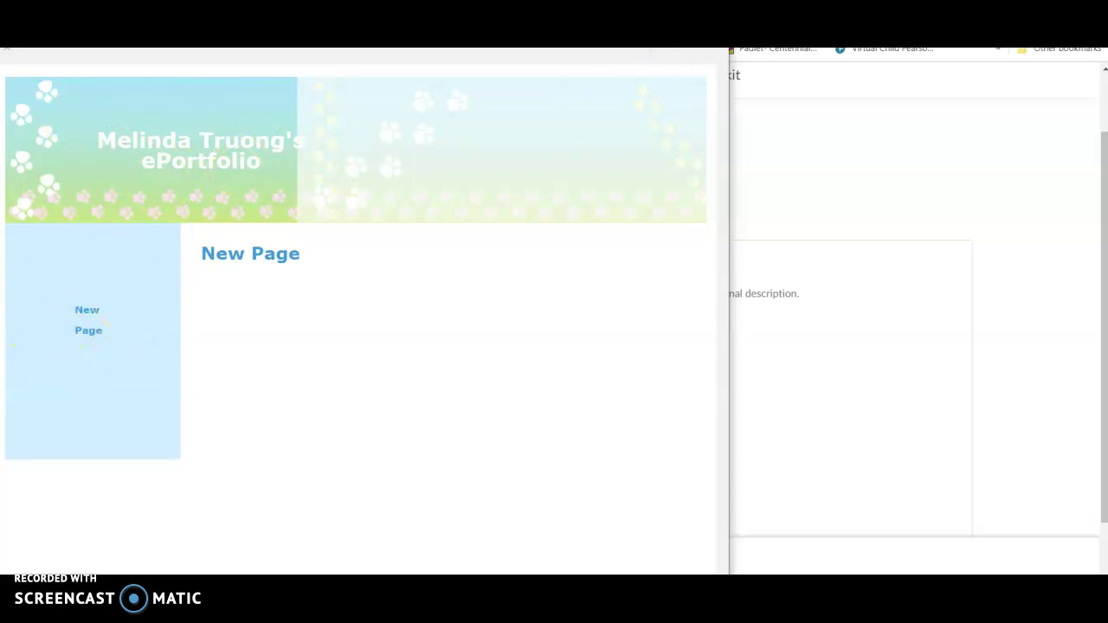
left_click(710, 26)
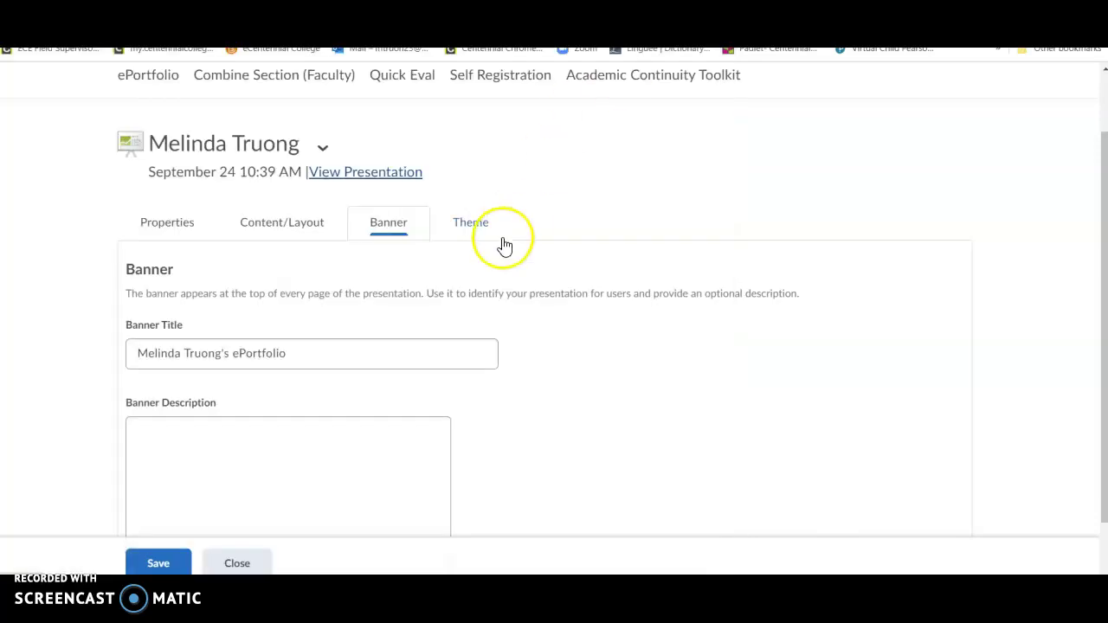
Step: Show the Content/Layout settings with the Pages list and Content Areas
left_click(309, 227)
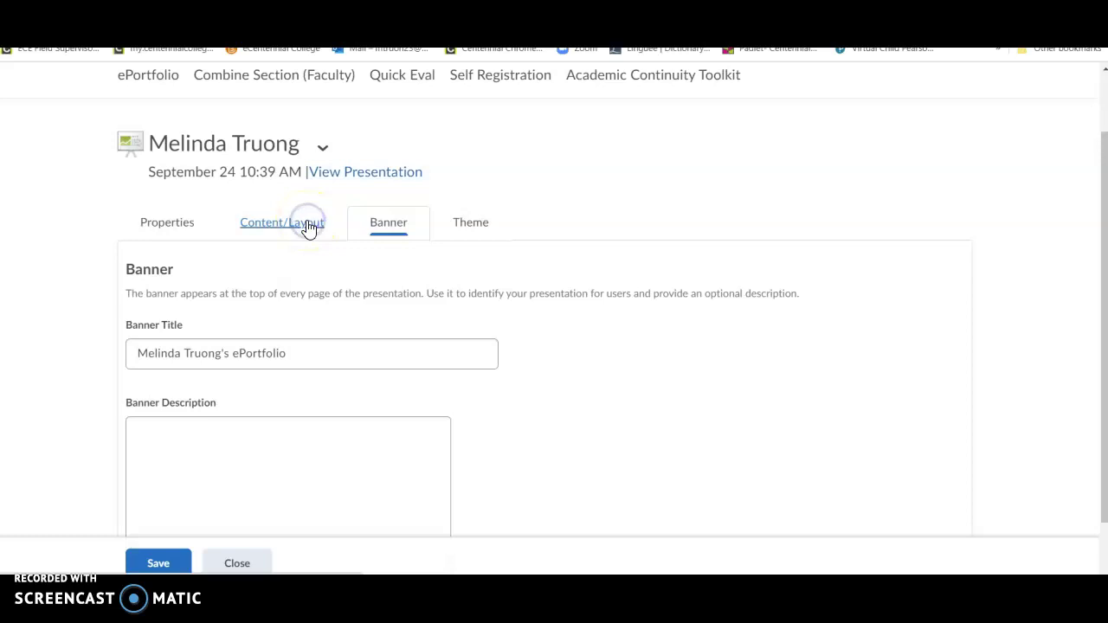
scroll(533, 286, "down", 2)
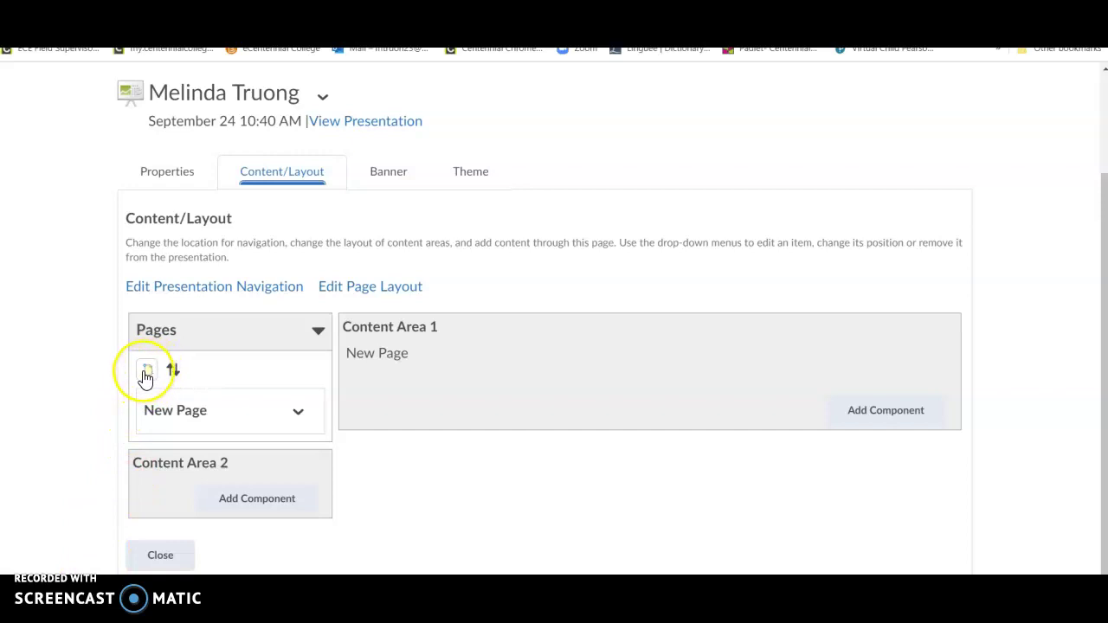
Step: Add a page named Introduction to the presentation
left_click(146, 374)
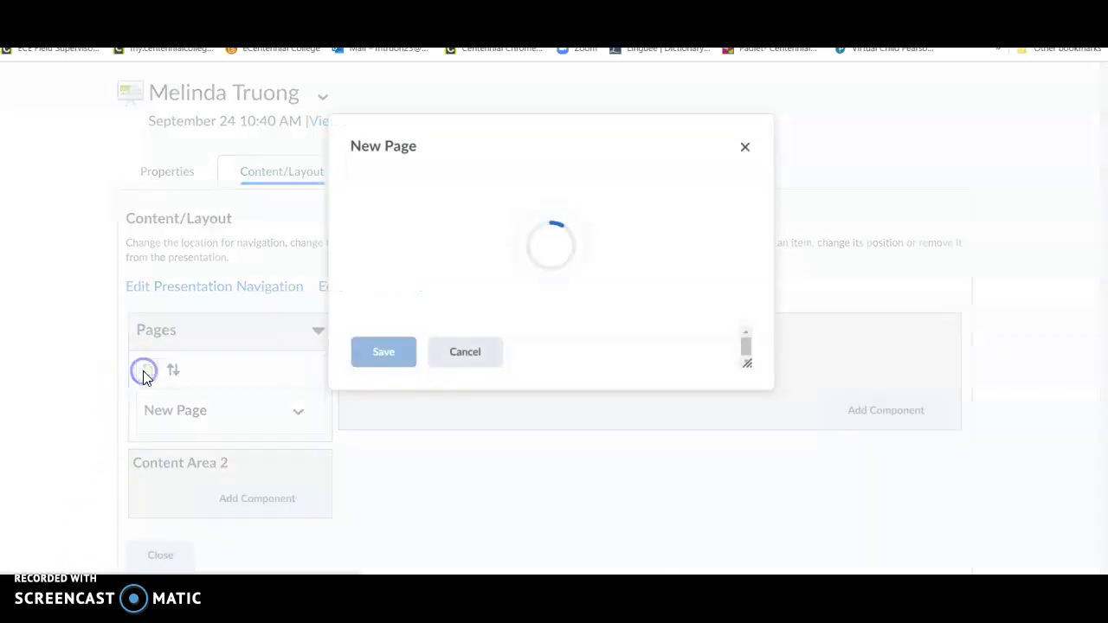
left_click(442, 208)
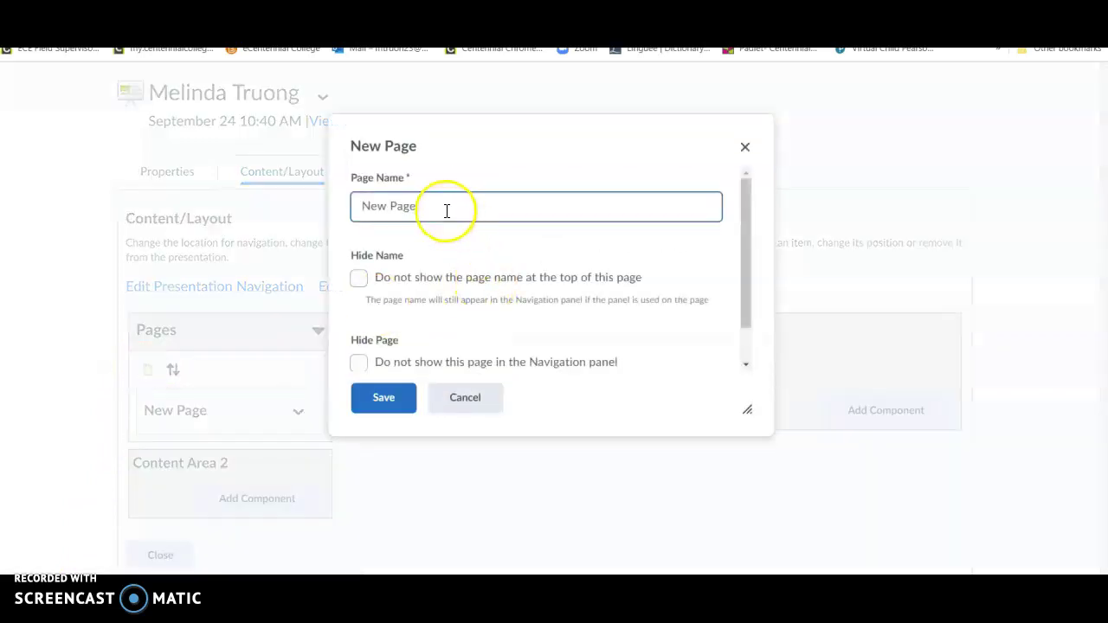
triple_click(441, 208)
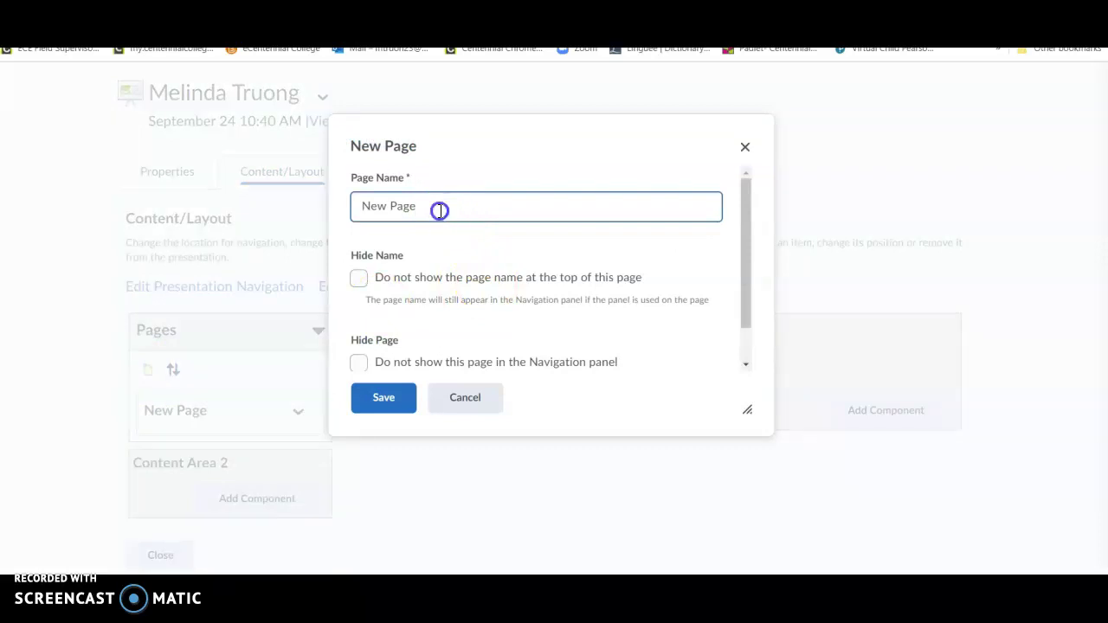
type("Introduction")
left_click(206, 381)
left_click(366, 401)
scroll(363, 407, "down", 2)
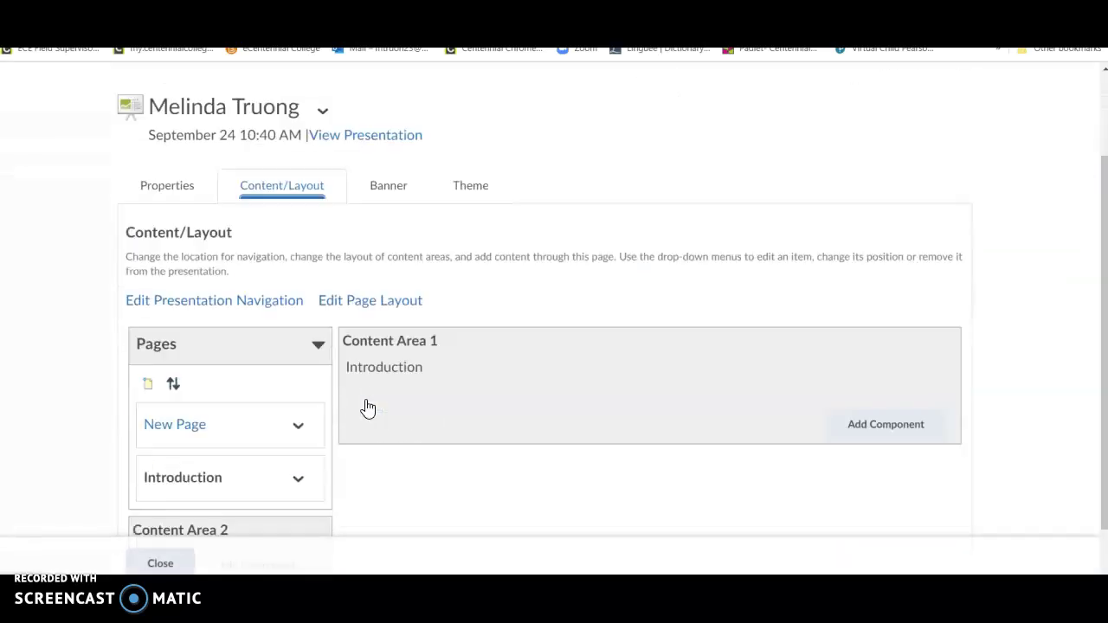
left_click(194, 327)
Step: Add two more pages named Self Check-In and Celebrating Success
left_click(148, 318)
triple_click(489, 219)
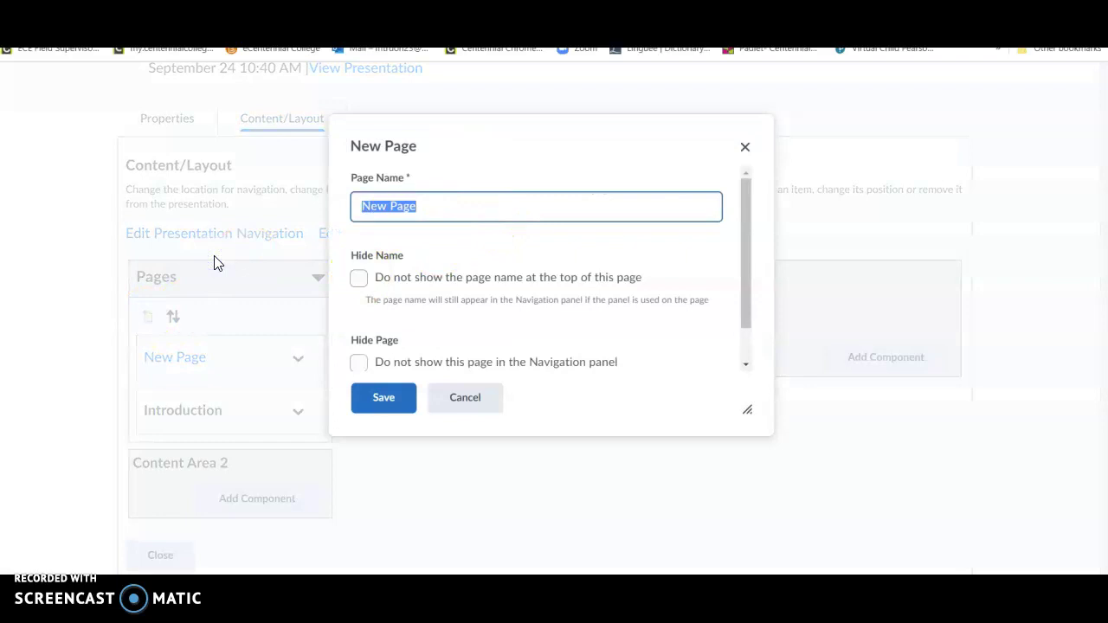
type("Self Check-In")
left_click(376, 413)
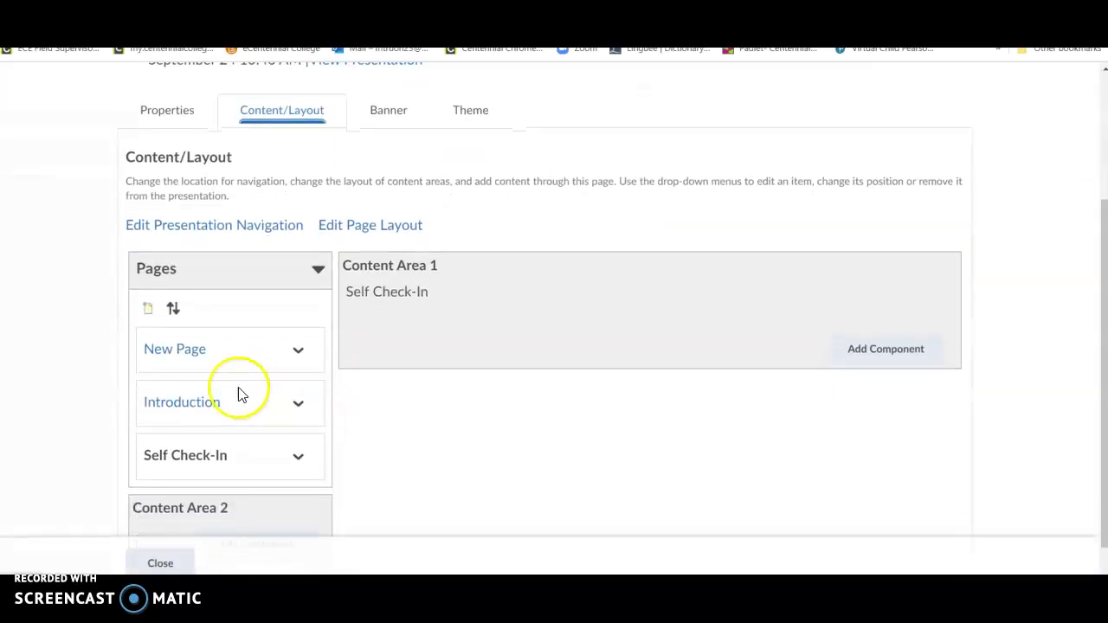
left_click(148, 309)
left_click(487, 209)
key("ctrl+a")
type("Celebrating")
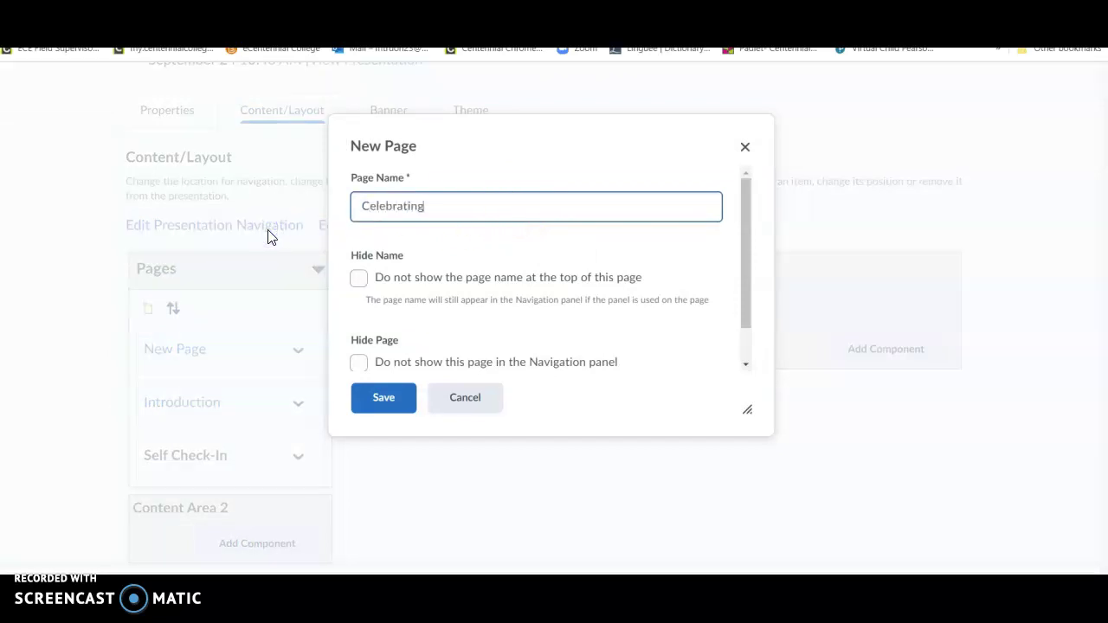
type(" Succ")
type("ess")
left_click(389, 405)
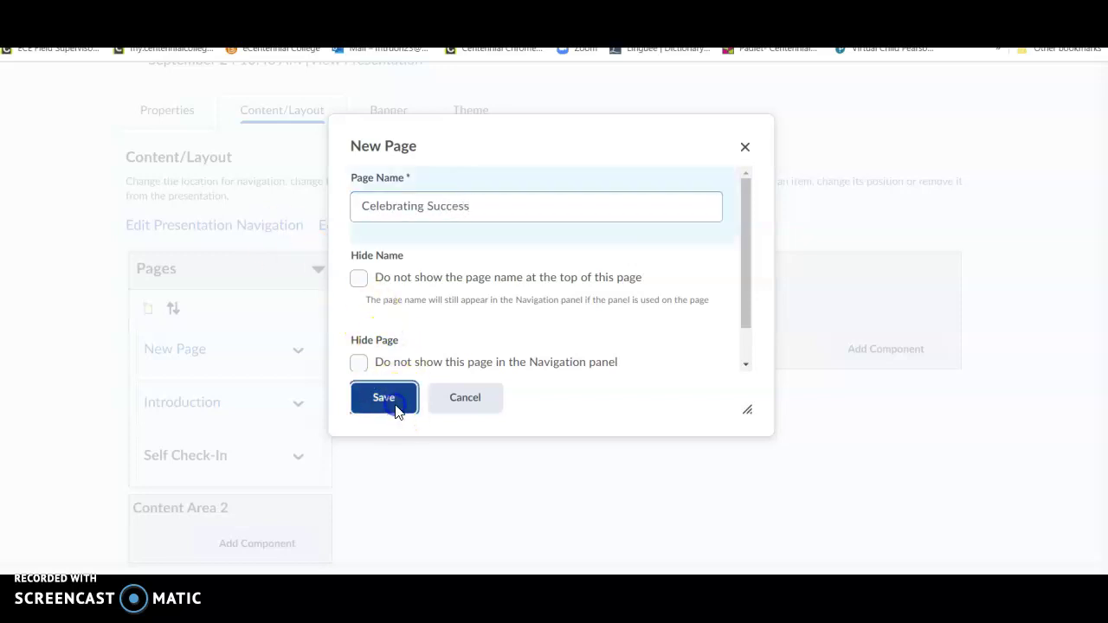
scroll(396, 412, "down", 3)
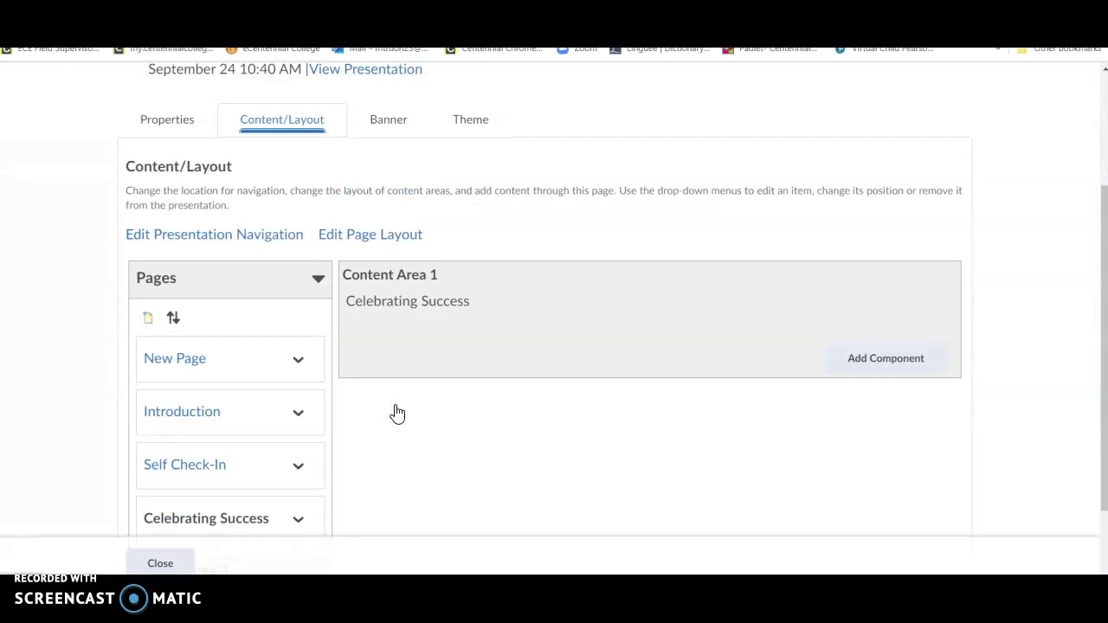
left_click(243, 365)
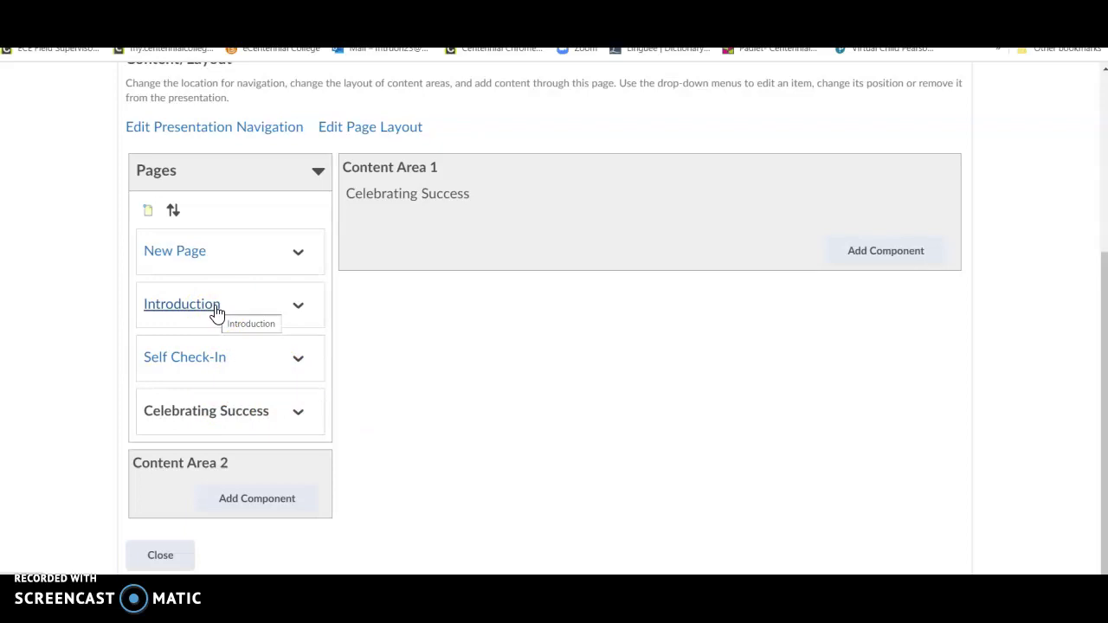
Step: Delete the Introduction page
left_click(216, 310)
left_click(416, 301)
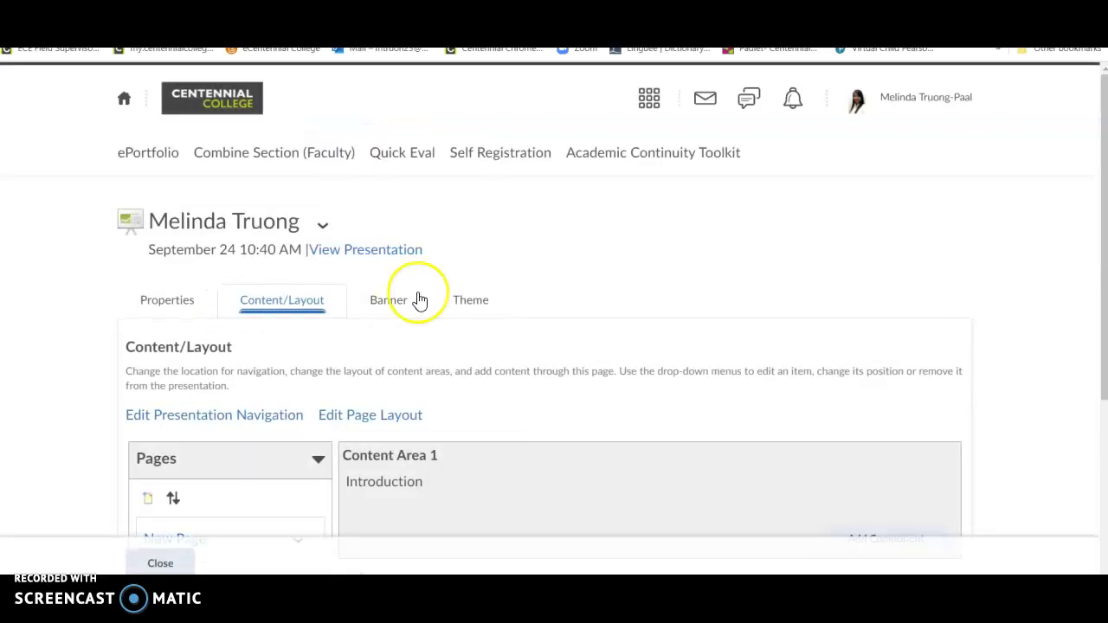
left_click(566, 320)
scroll(567, 325, "down", 3)
scroll(566, 322, "down", 1)
left_click(298, 305)
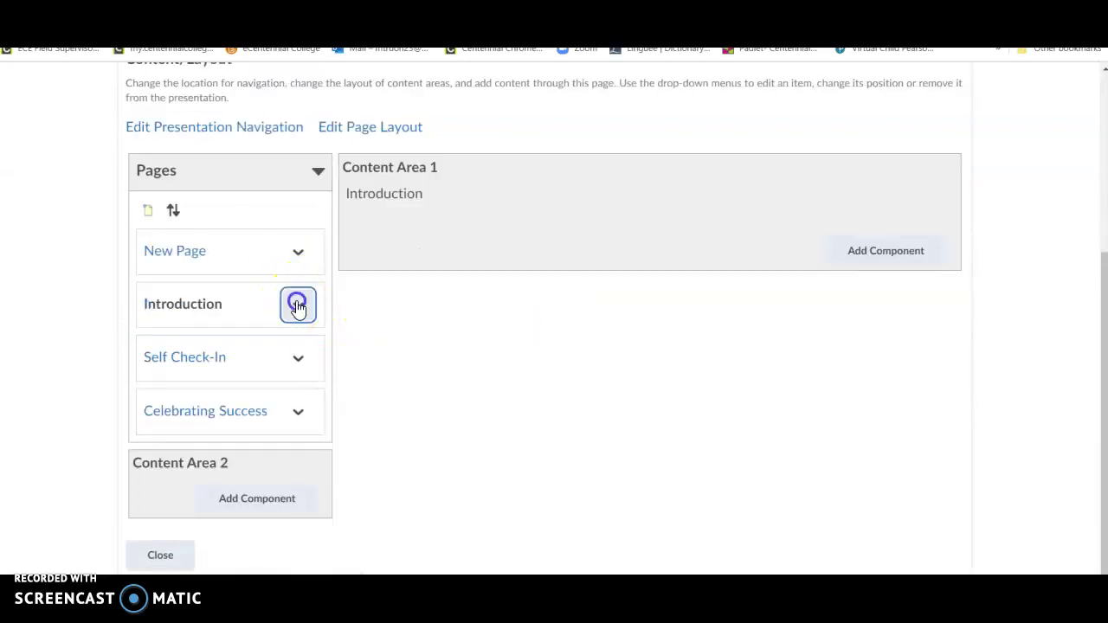
left_click(319, 362)
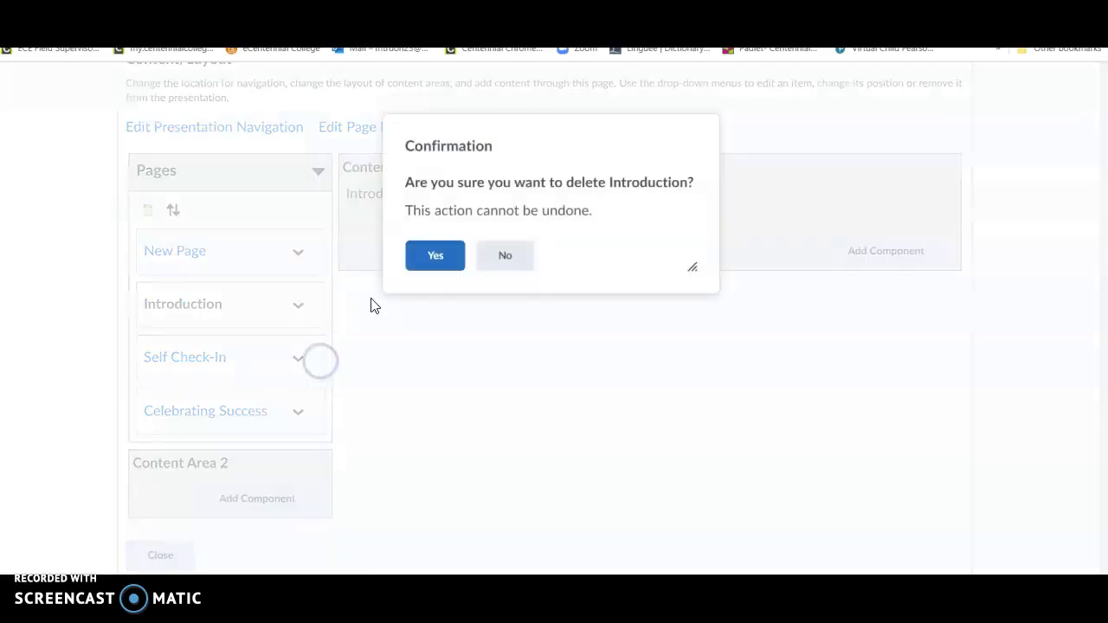
left_click(431, 268)
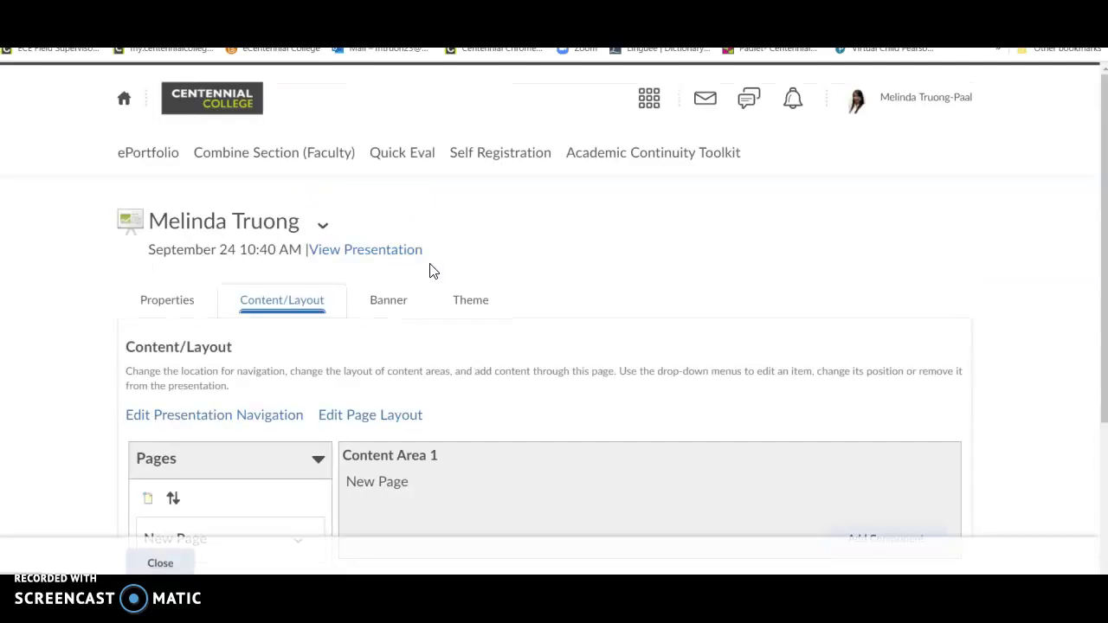
Step: Re-add a page named Introduction
left_click(219, 366)
left_click(149, 265)
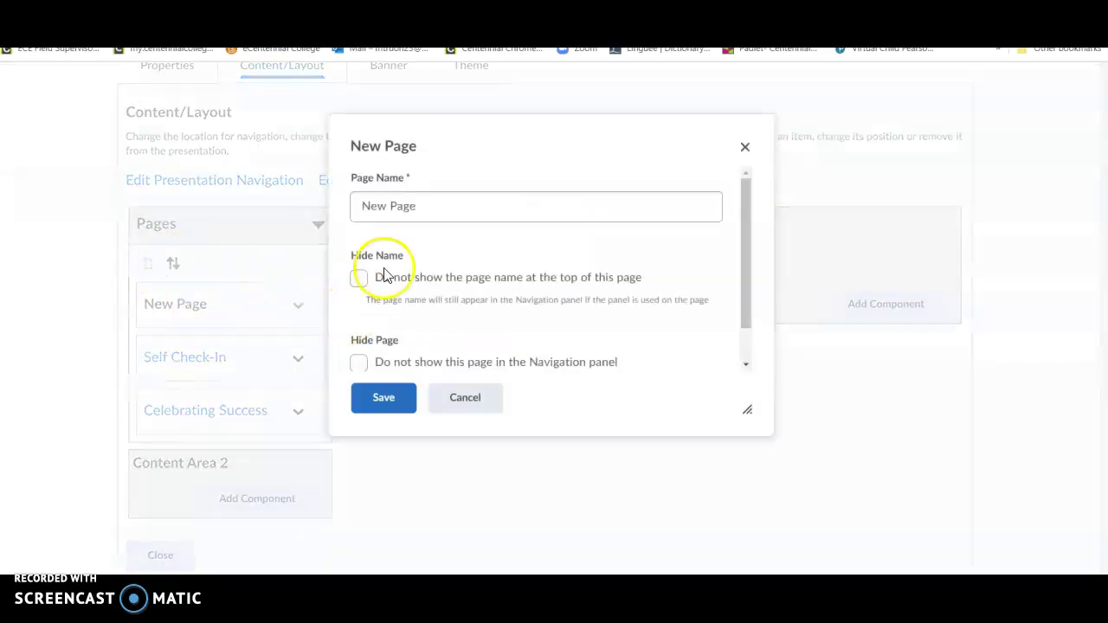
left_click_drag(425, 215, 266, 247)
type("Int")
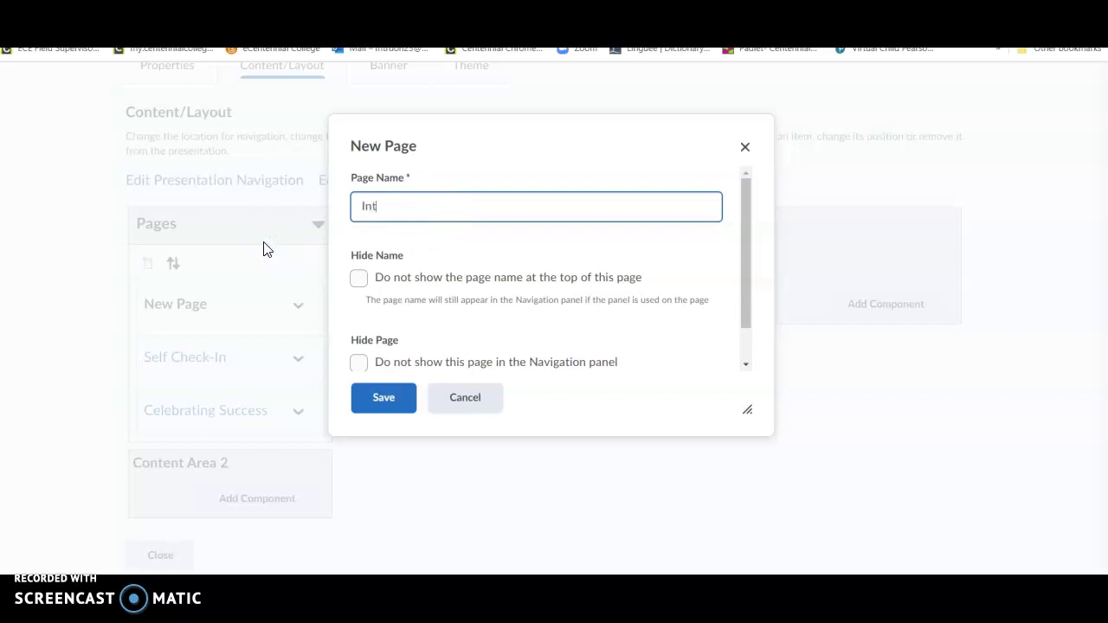
type("roduction")
left_click(286, 275)
left_click(379, 403)
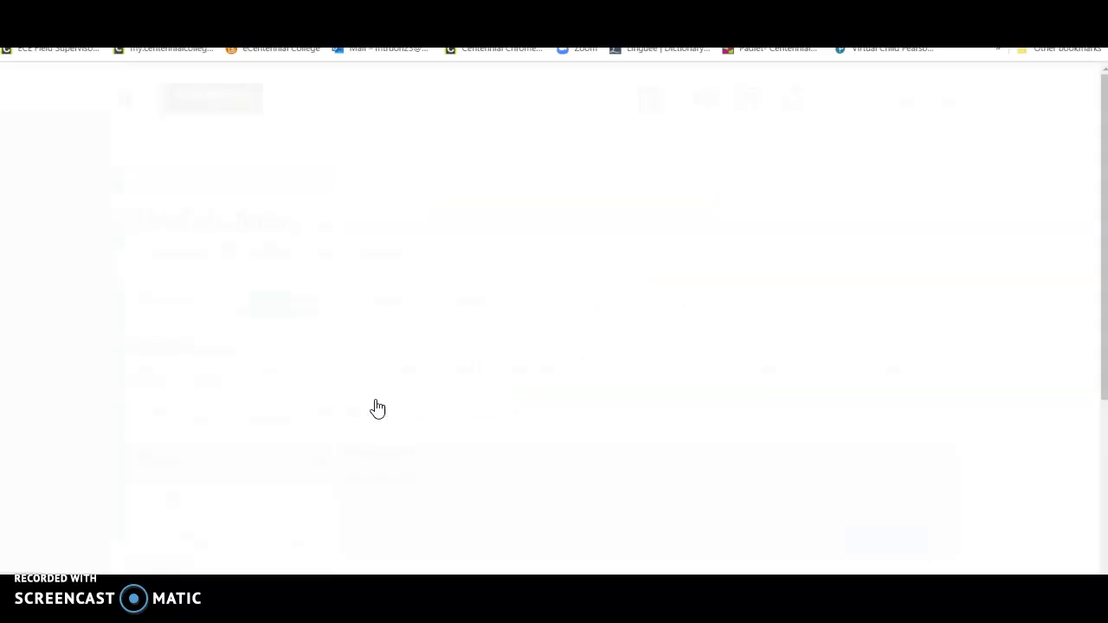
Step: Delete the re-added Introduction page again
scroll(377, 408, "down", 3)
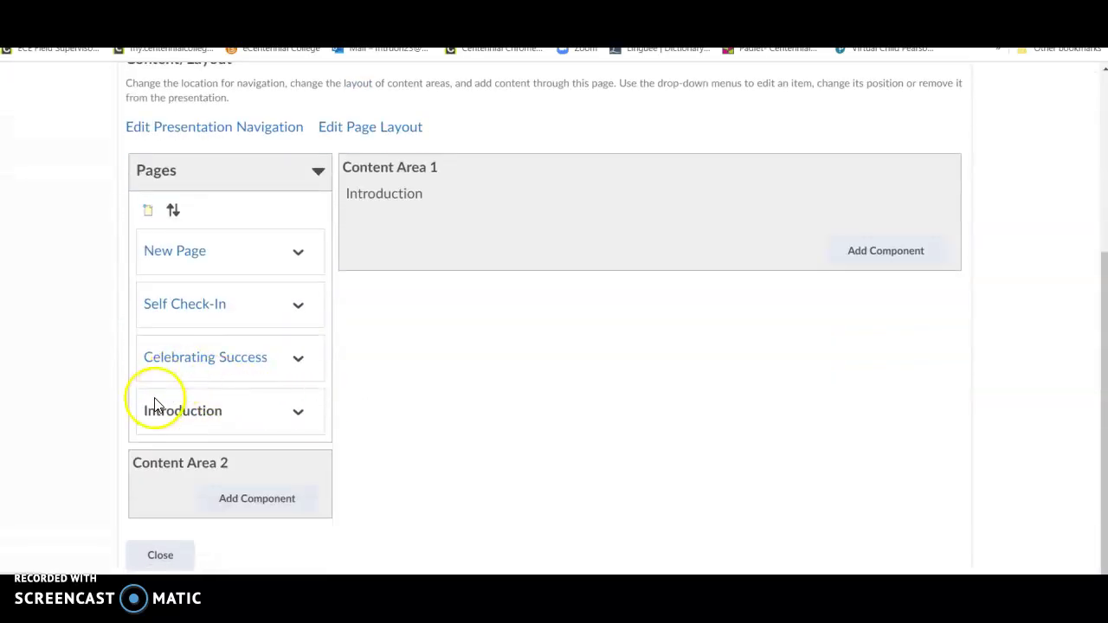
left_click(309, 421)
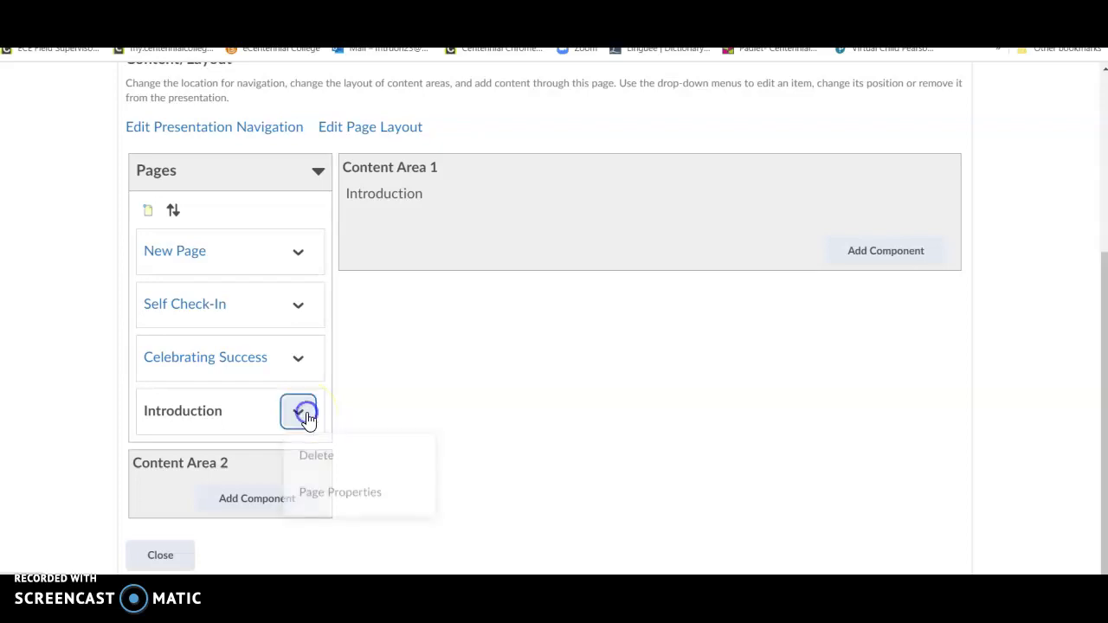
left_click(322, 459)
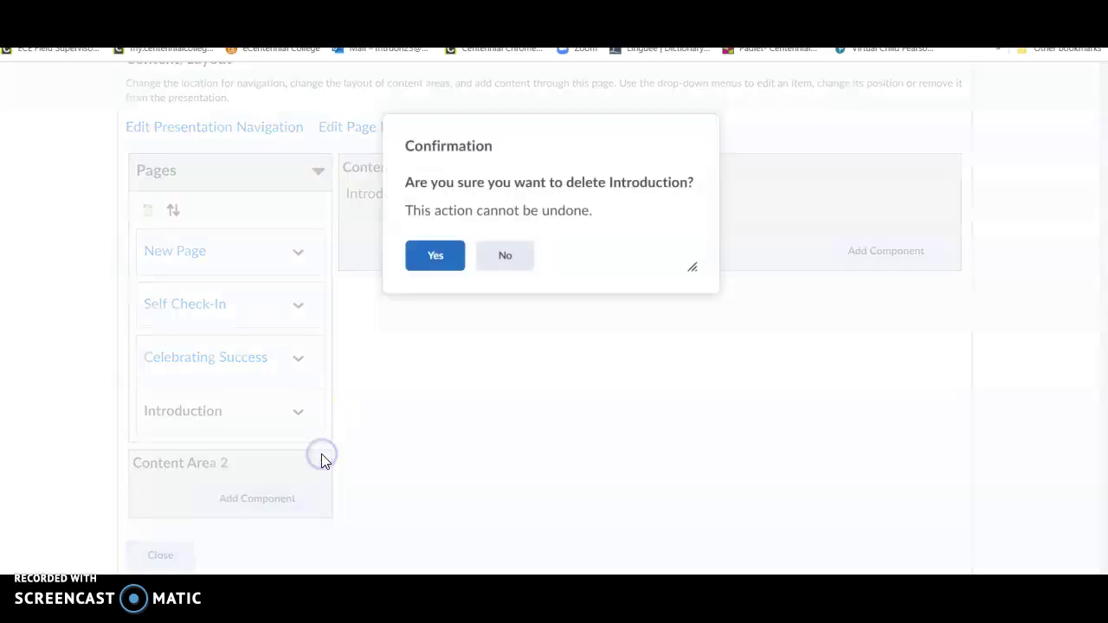
left_click(443, 254)
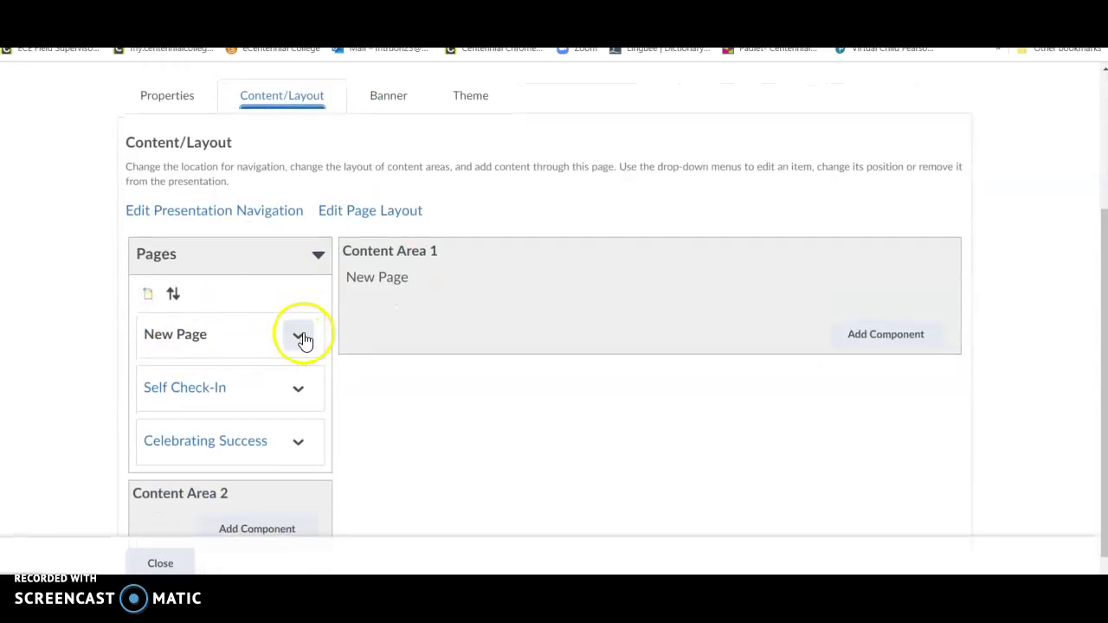
Step: Rename New Page to Introduction in its Page Properties and save
left_click(300, 338)
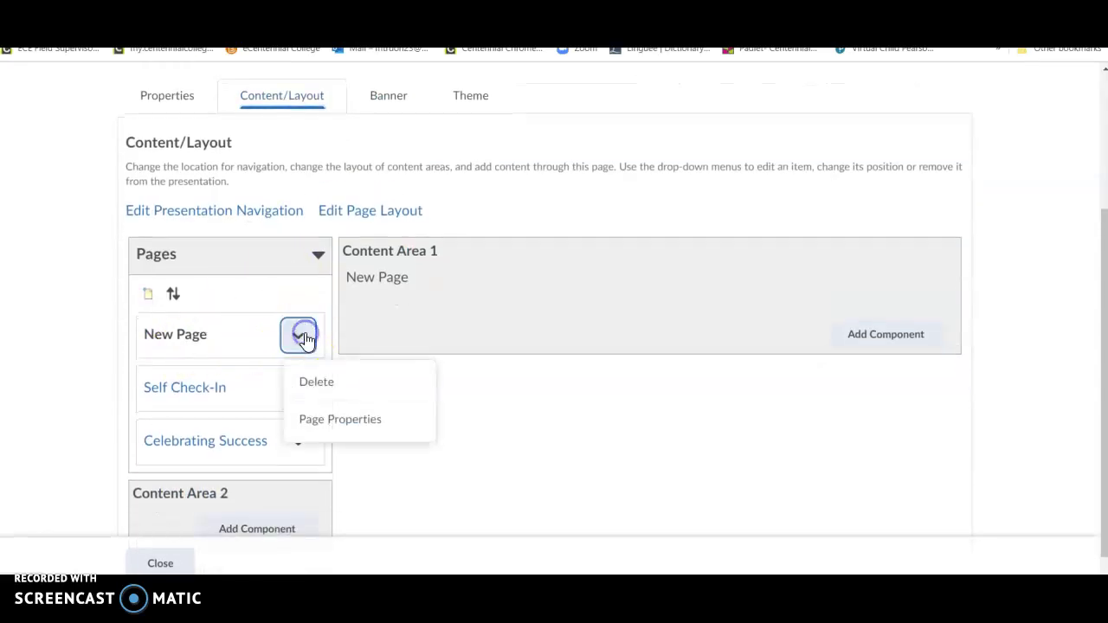
left_click(330, 424)
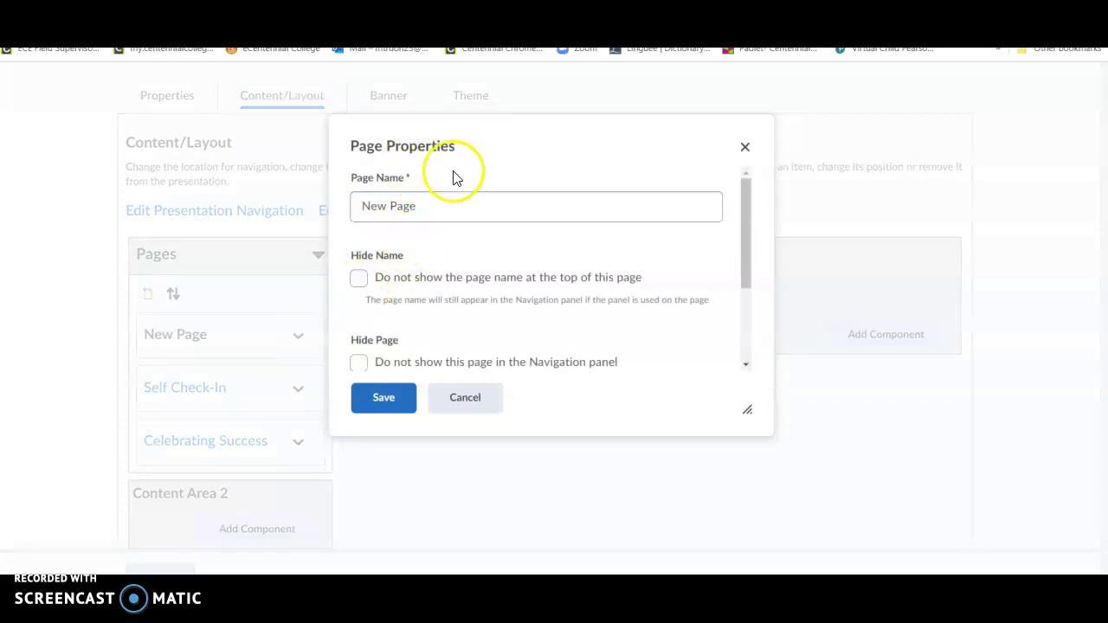
left_click_drag(448, 197, 279, 232)
key("BackSpace")
type("Introdu")
key("BackSpace")
key("BackSpace")
type("dc")
key("BackSpace")
type("uction")
left_click(389, 400)
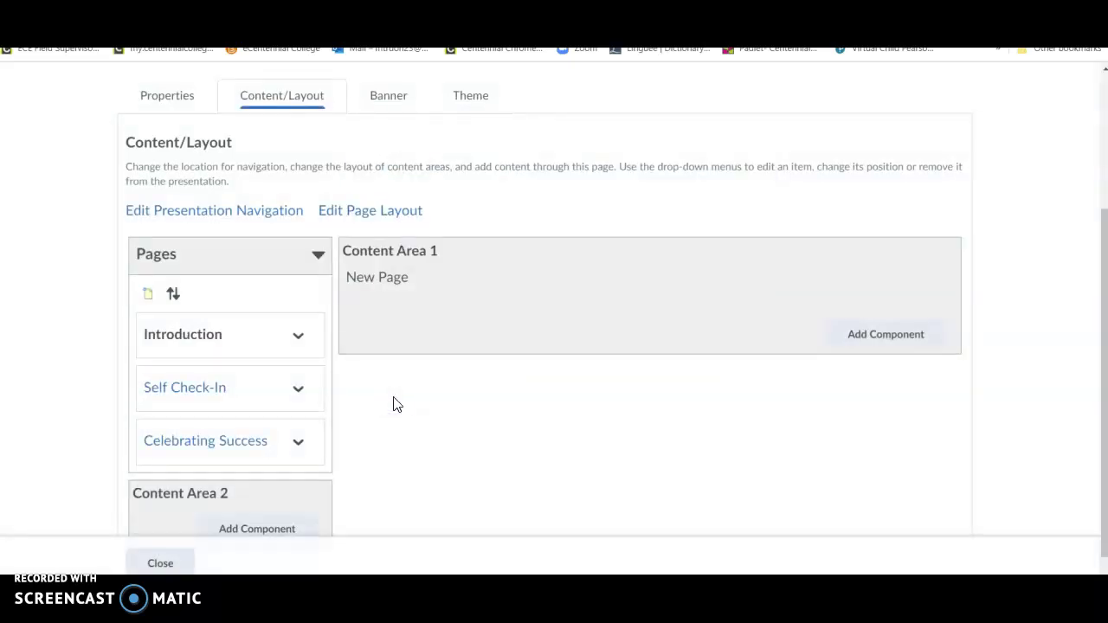
Step: Bring up the Add Content dialog for the Introduction page
left_click(223, 310)
left_click(244, 310)
left_click(198, 336)
Step: Add a Reflection text area with the 'Why have you created this ePortfolio?' and audience prompts, then save
left_click(856, 346)
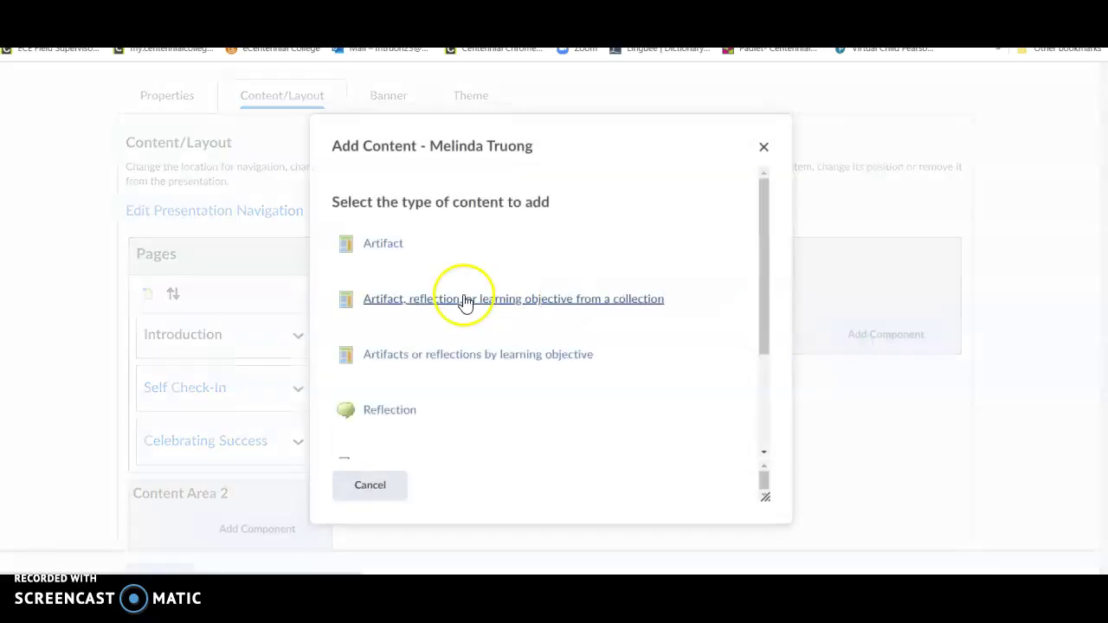
scroll(695, 307, "down", 3)
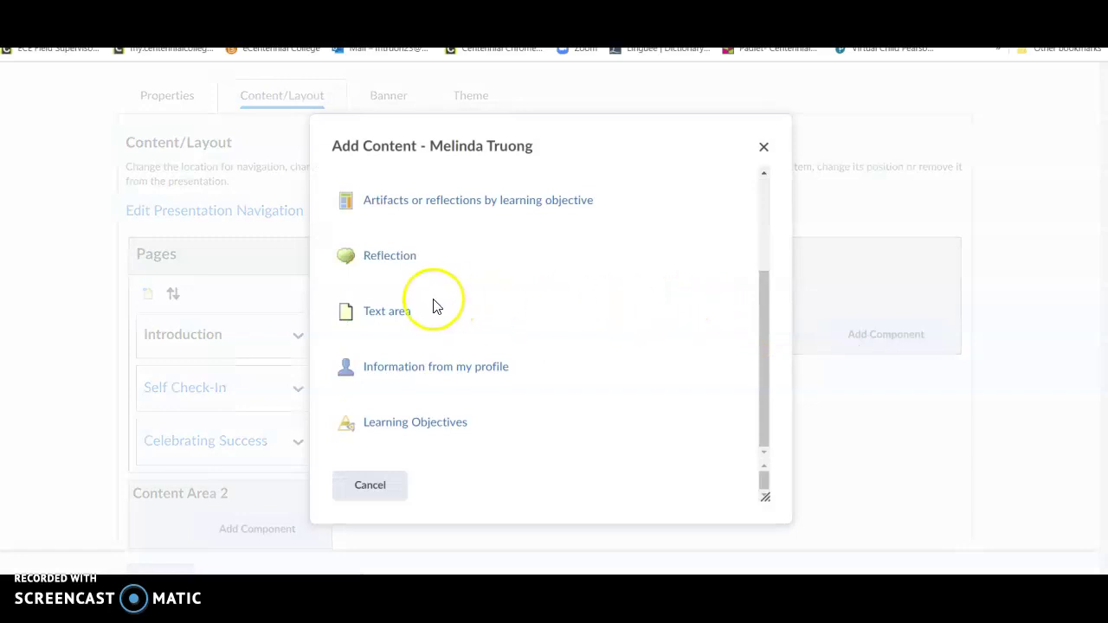
left_click(397, 314)
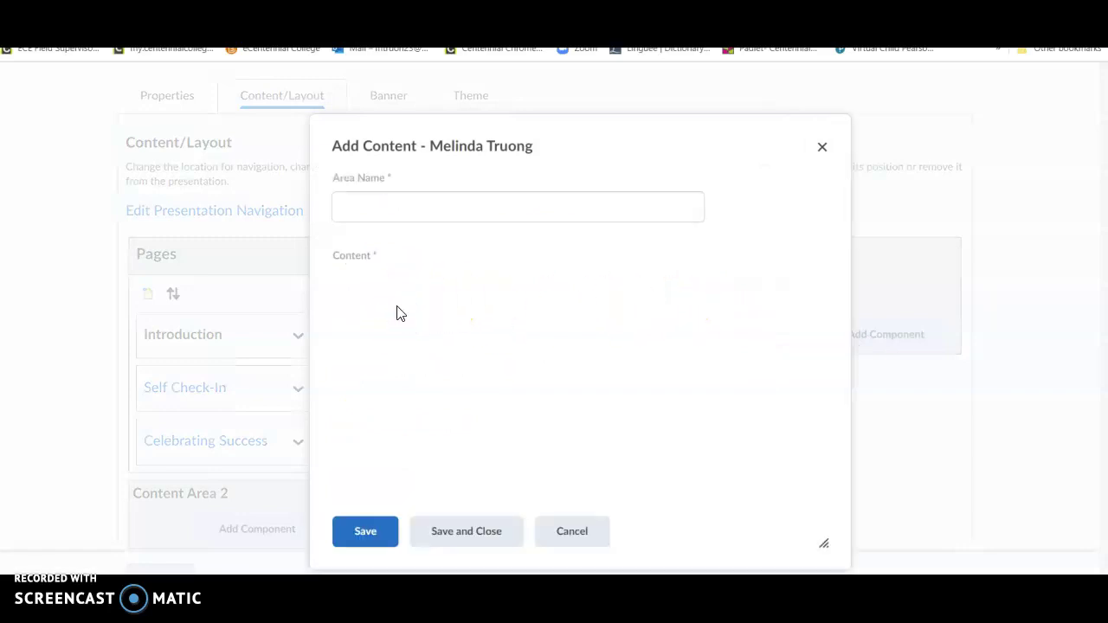
left_click(437, 208)
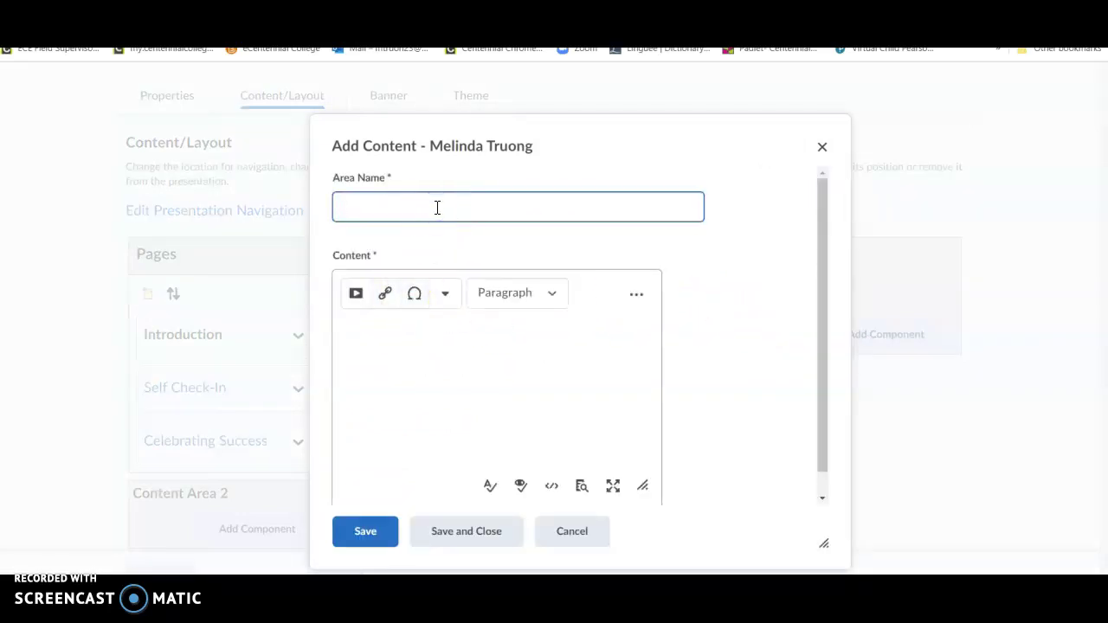
type("Reflection")
left_click(451, 377)
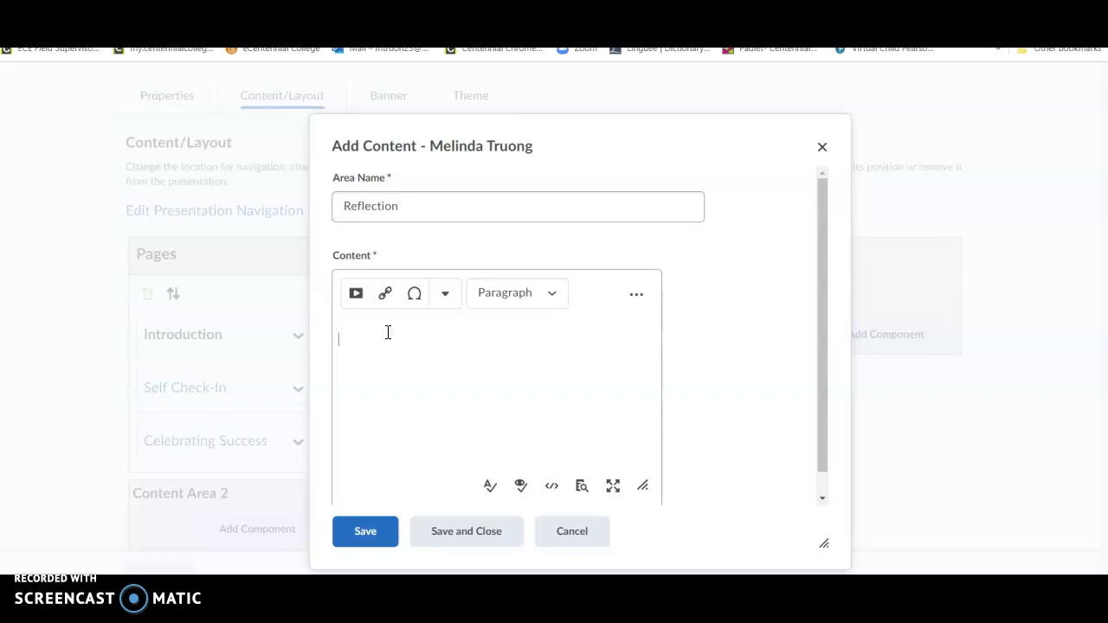
type("Why have you cr")
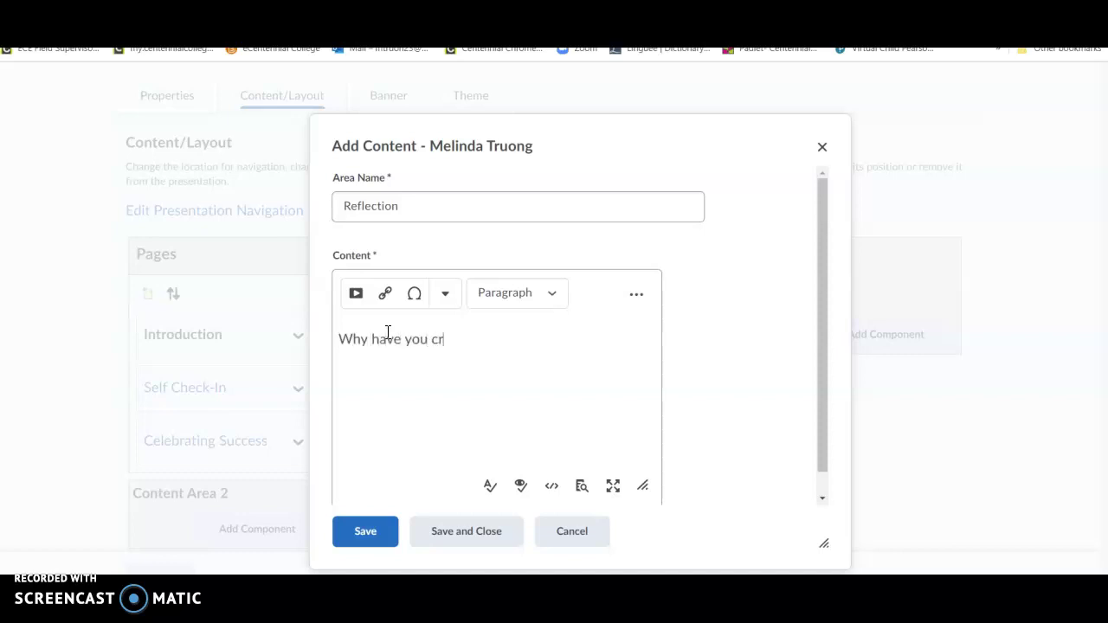
type("eated this ePortfol")
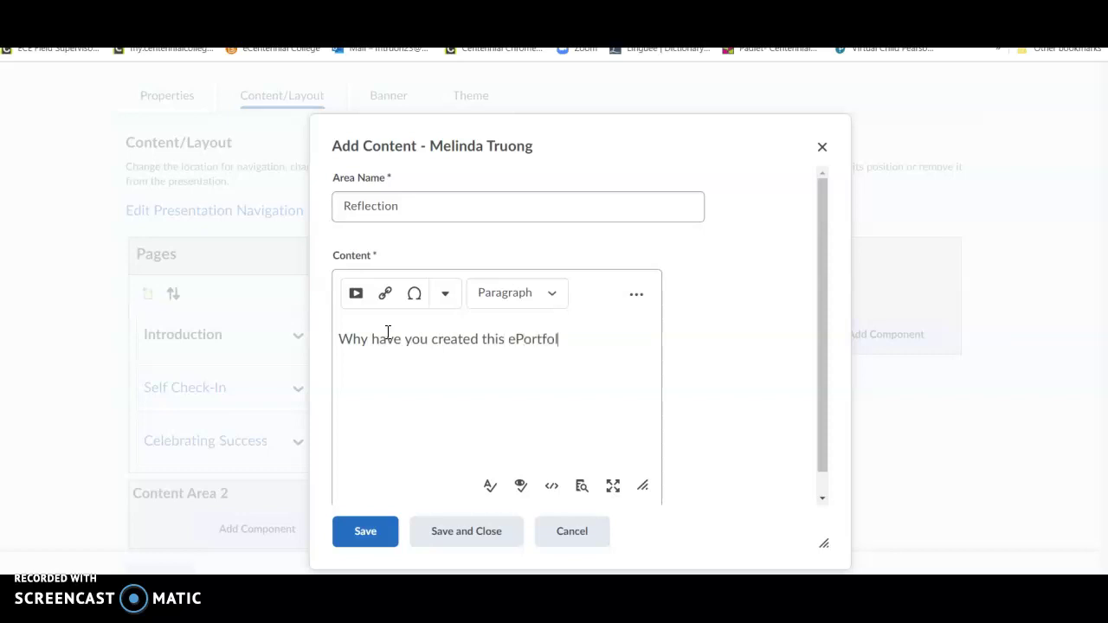
type("io? ")
type("I")
type(" created this e")
type("Portfolio be")
type("cause...")
type(".. ")
type("What will the au")
type("dience lea")
type("rn about you")
type("?")
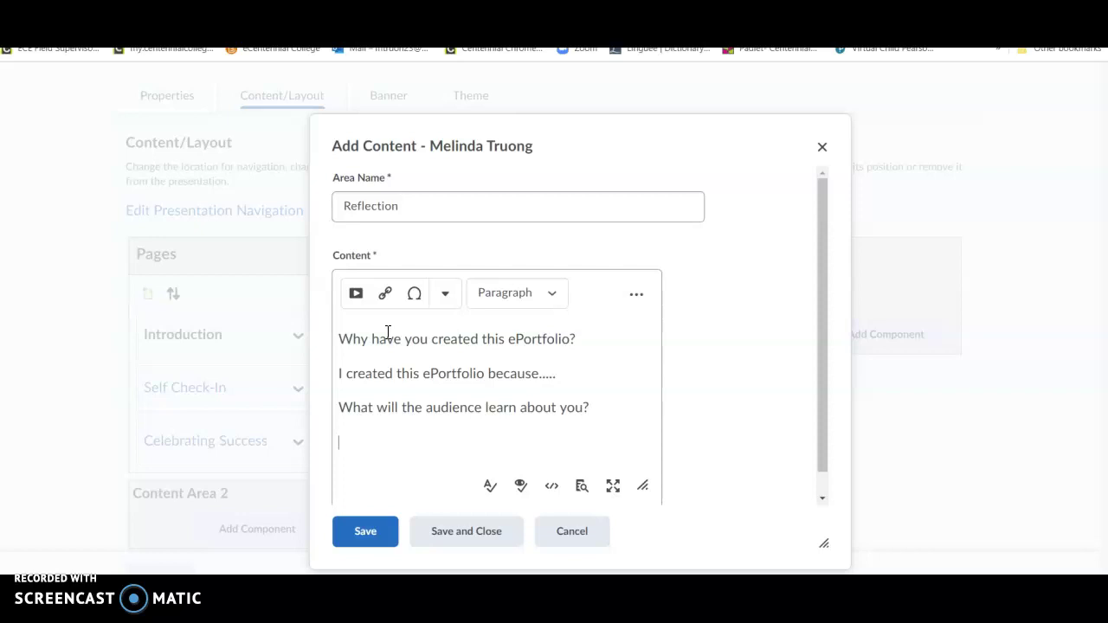
type("The")
key("BackSpace")
key("BackSpace")
key("BackSpace")
key("BackSpace")
type("The audience will ")
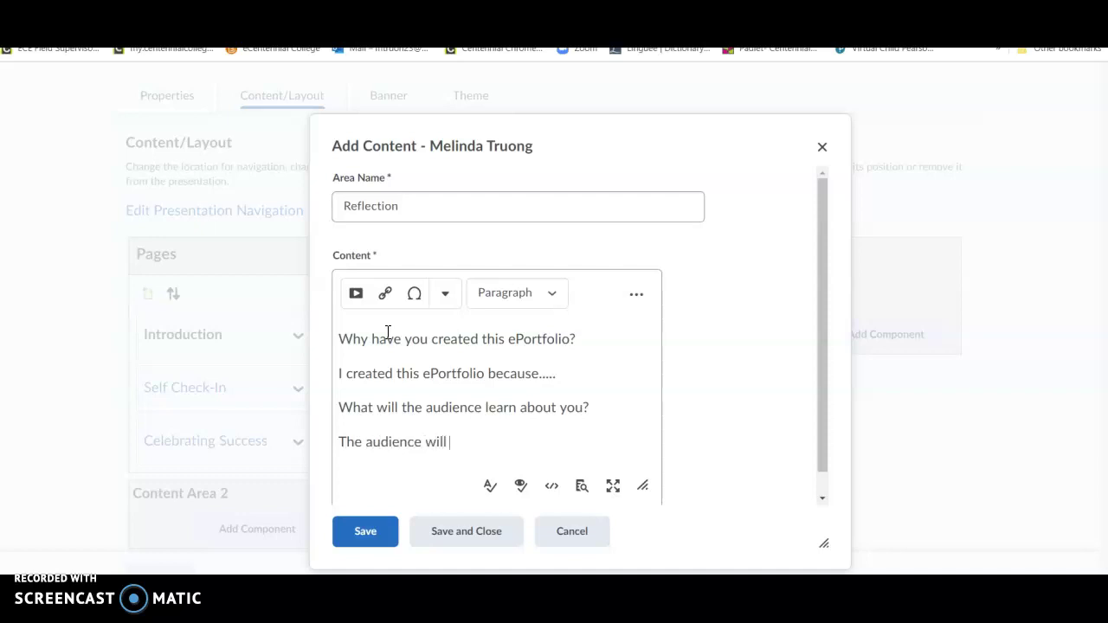
type("learn that I have...........")
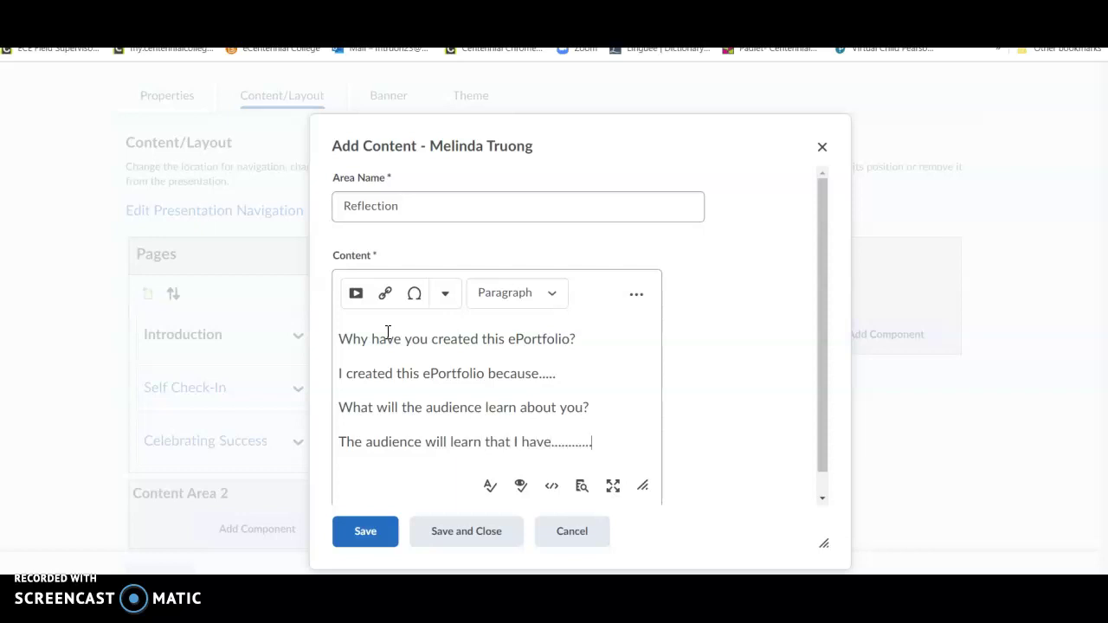
left_click(374, 542)
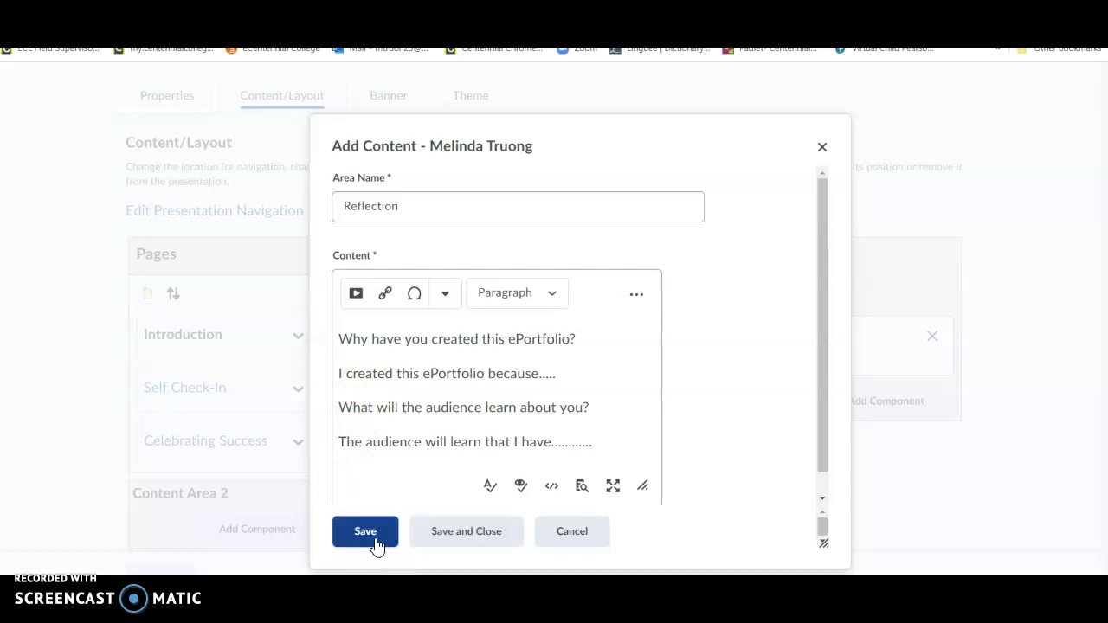
left_click(478, 531)
left_click(491, 449)
scroll(491, 450, "up", 3)
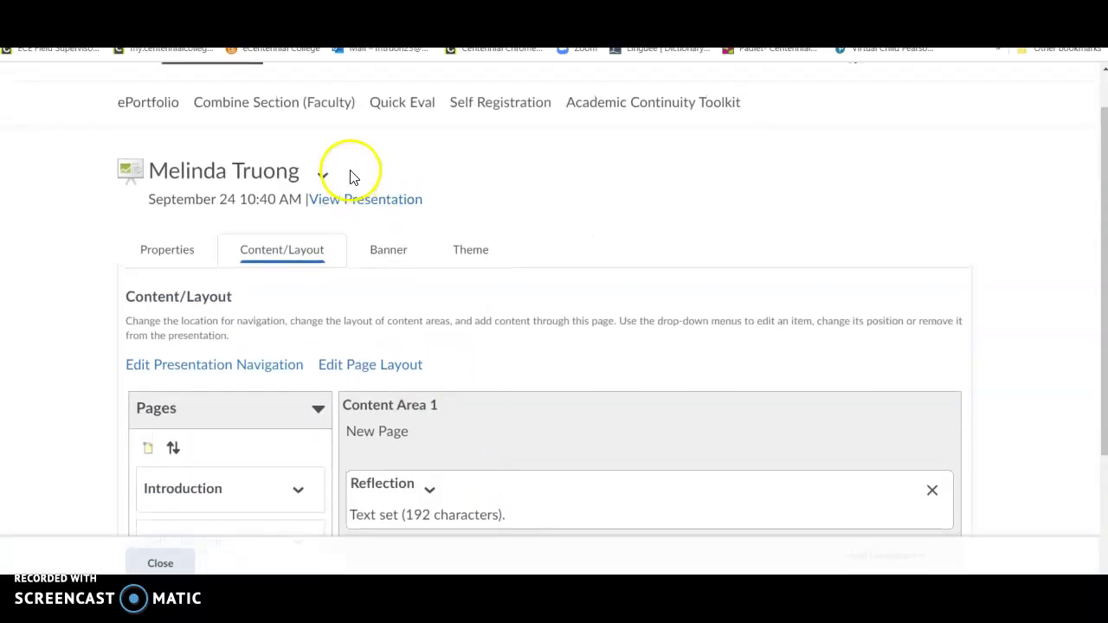
left_click(362, 201)
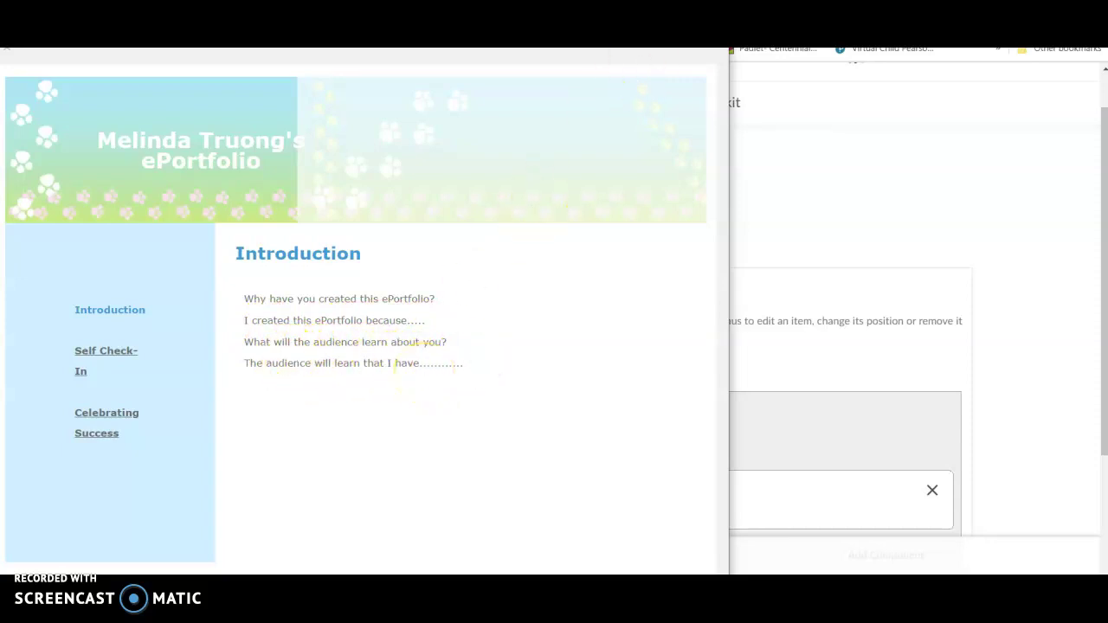
left_click(710, 17)
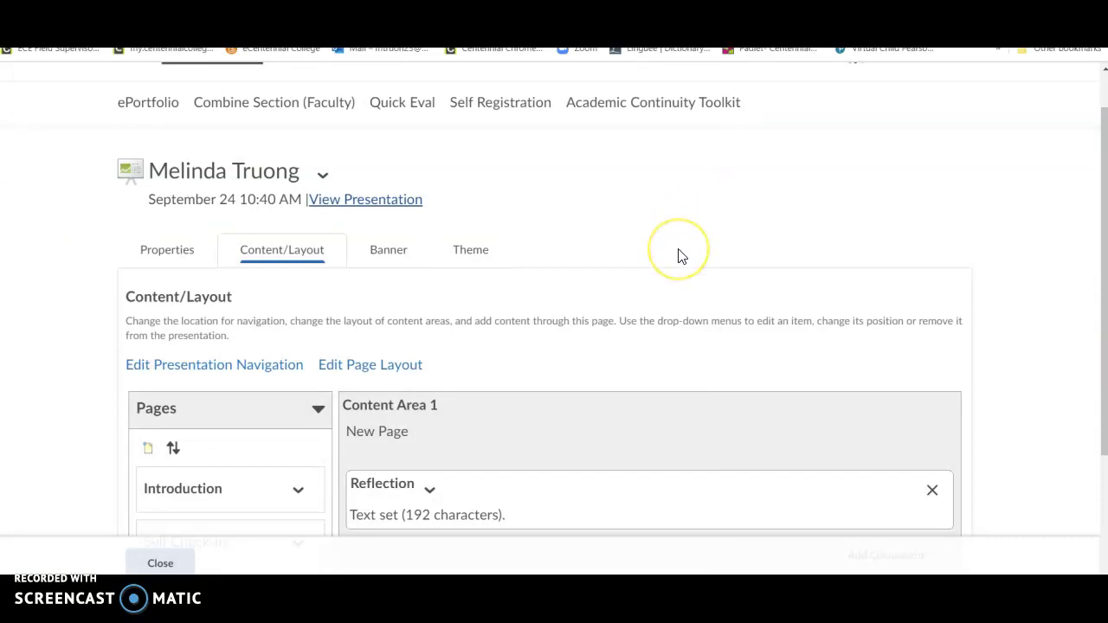
scroll(680, 256, "down", 2)
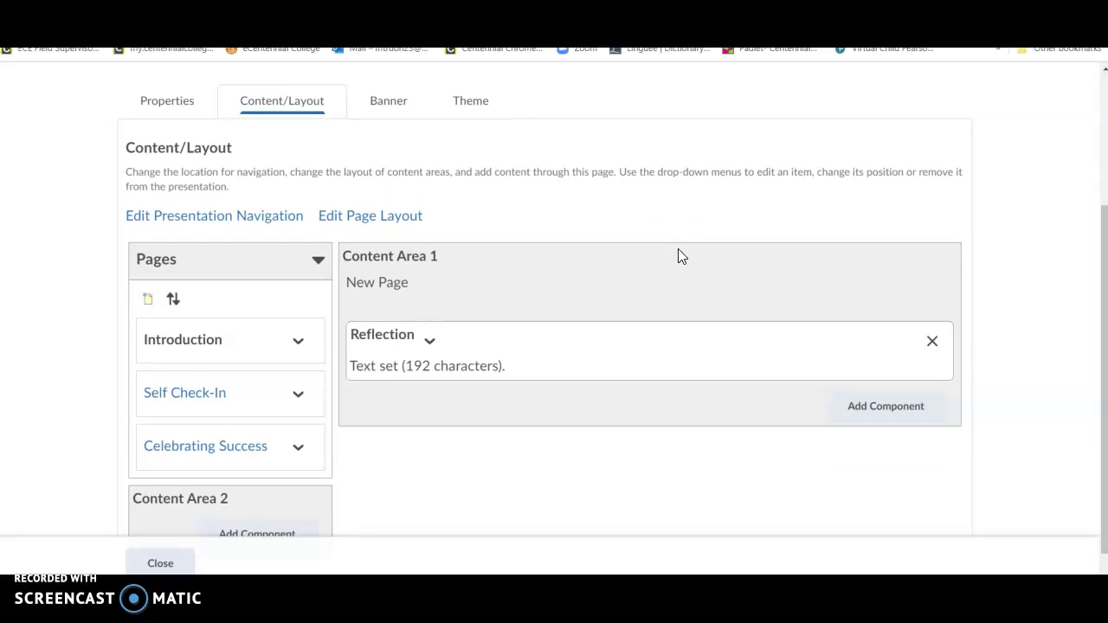
scroll(679, 255, "up", 3)
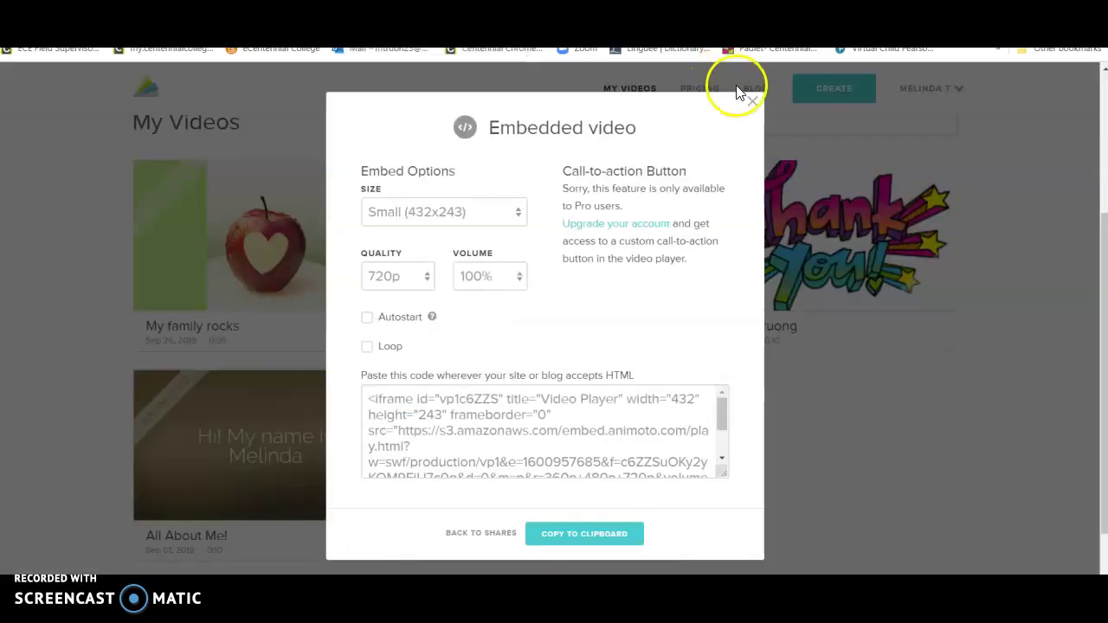
Step: Copy an Animoto video's Small 432x243 embed code and return to the ePortfolio layout page
left_click(752, 102)
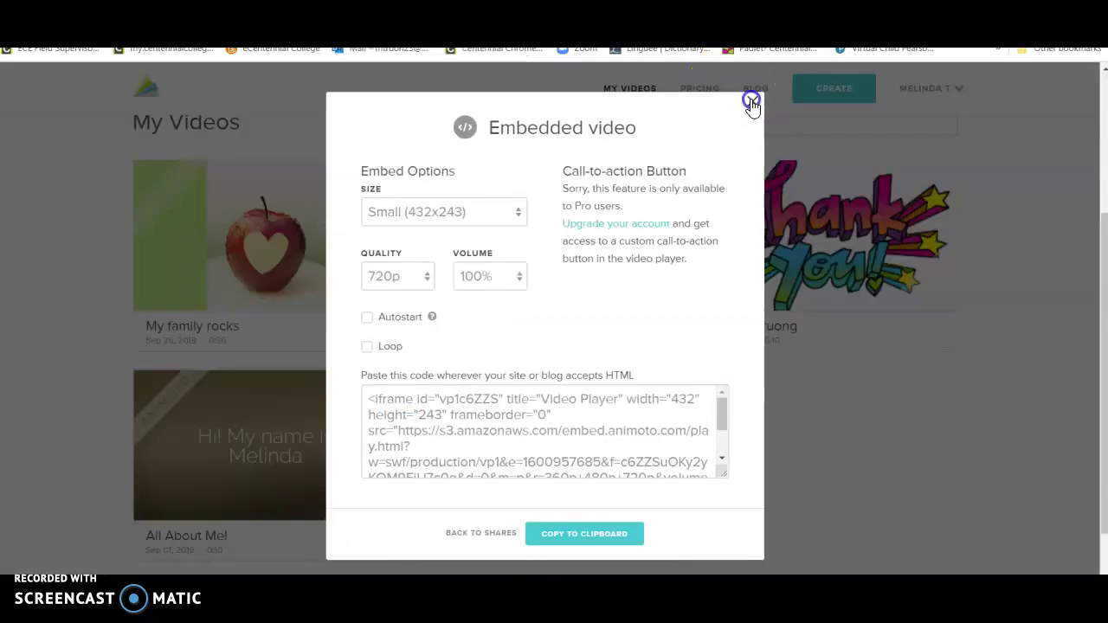
mouse_move(613, 251)
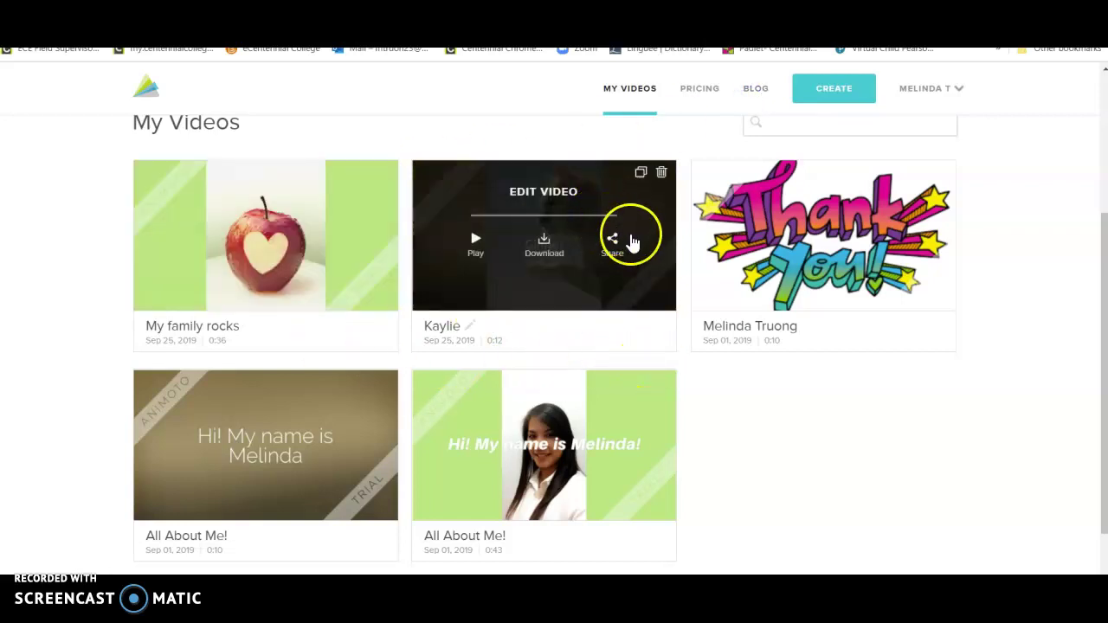
left_click(616, 239)
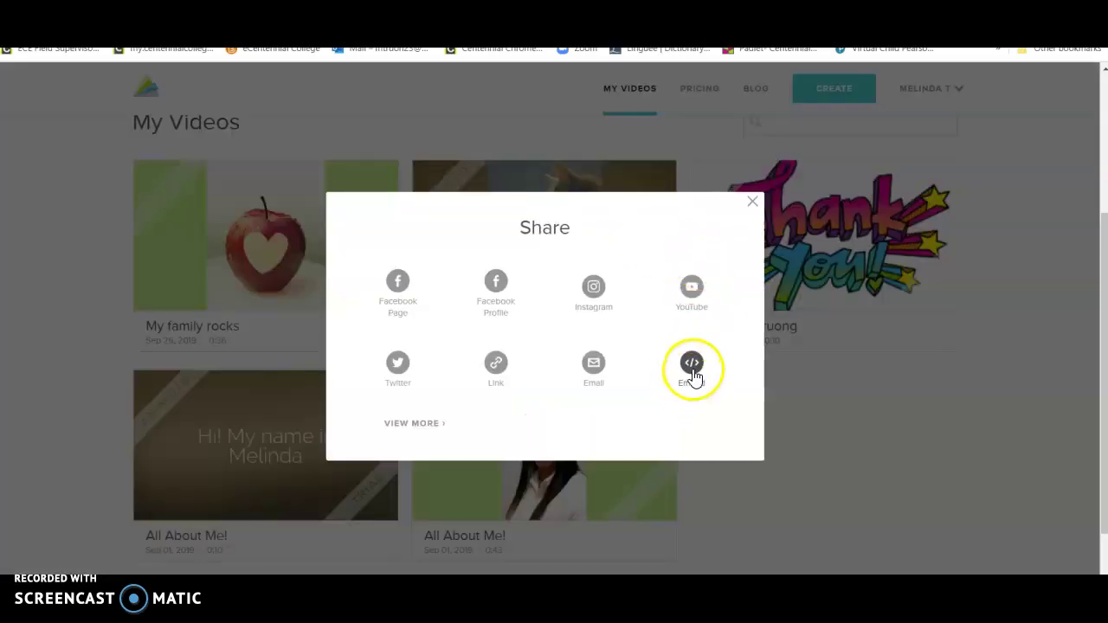
left_click(694, 374)
left_click(582, 403)
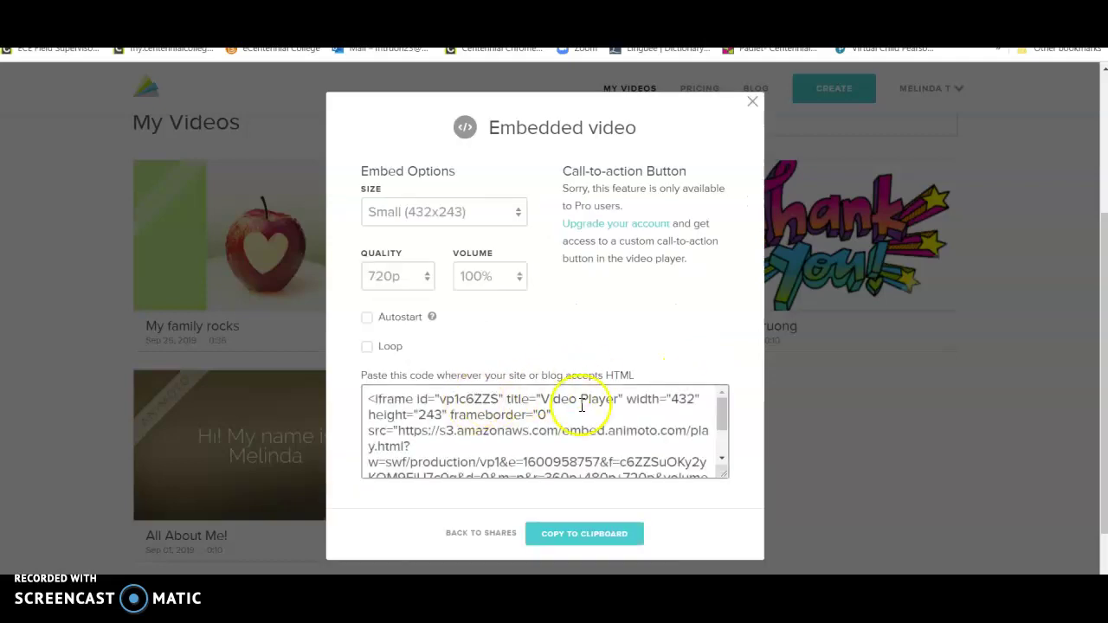
scroll(582, 403, "down", 1)
left_click(577, 533)
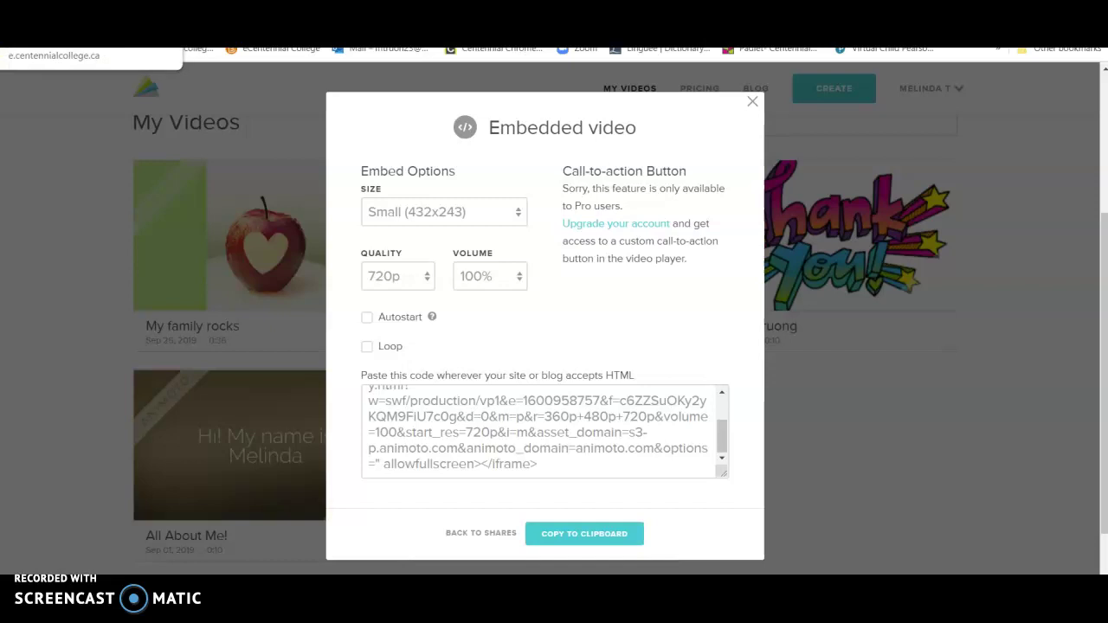
key("ctrl+Tab")
scroll(423, 249, "down", 3)
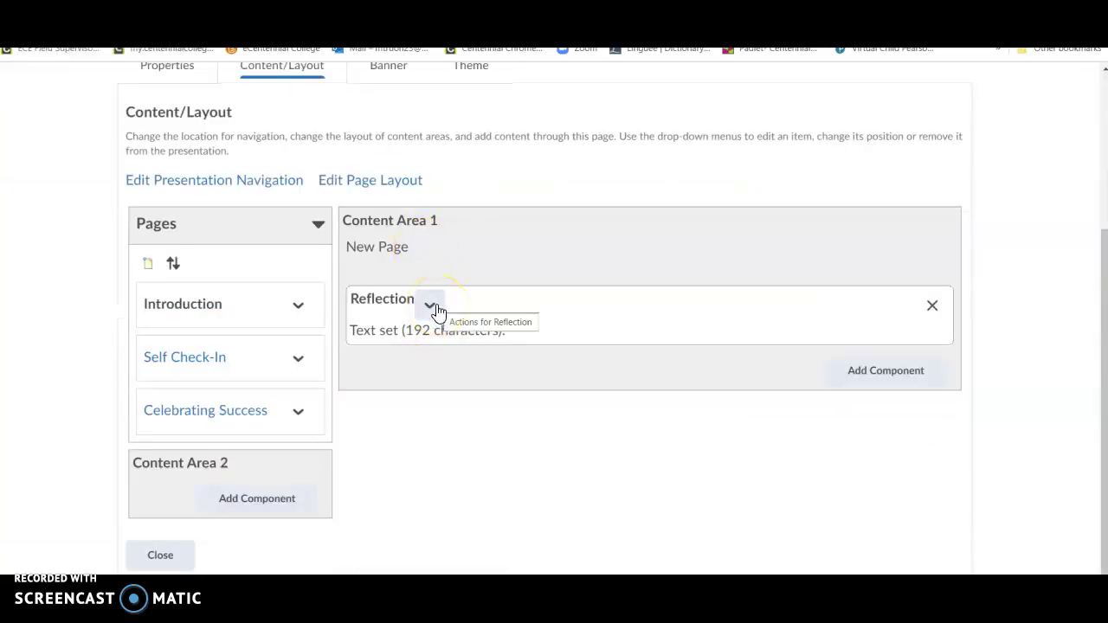
Step: Edit the Reflection text again and add a blank line after the last sentence starter
left_click(430, 307)
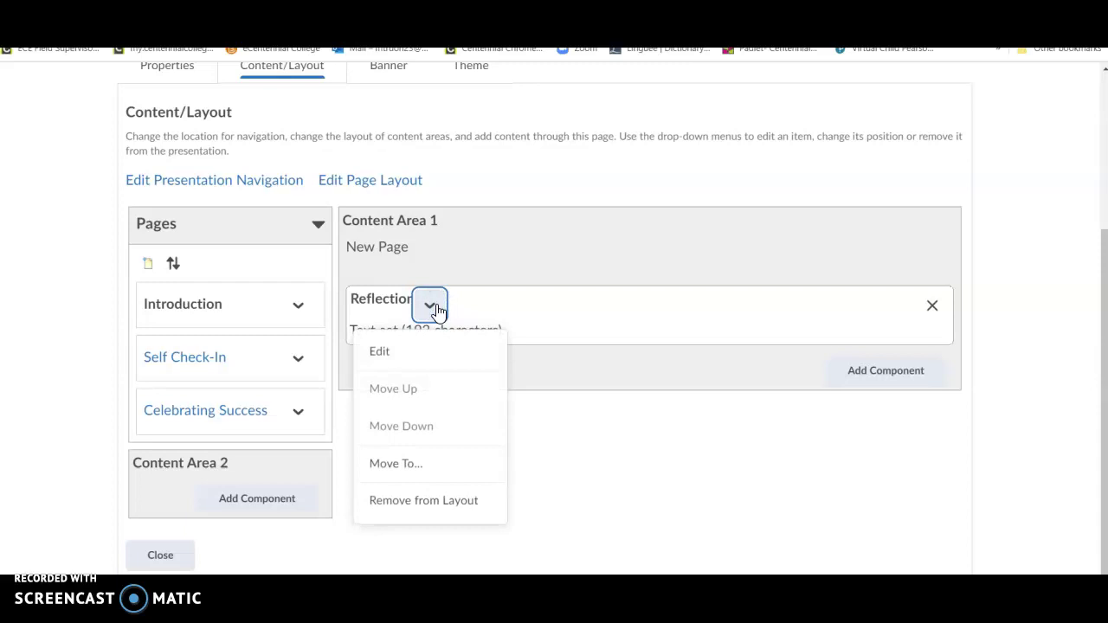
left_click(421, 360)
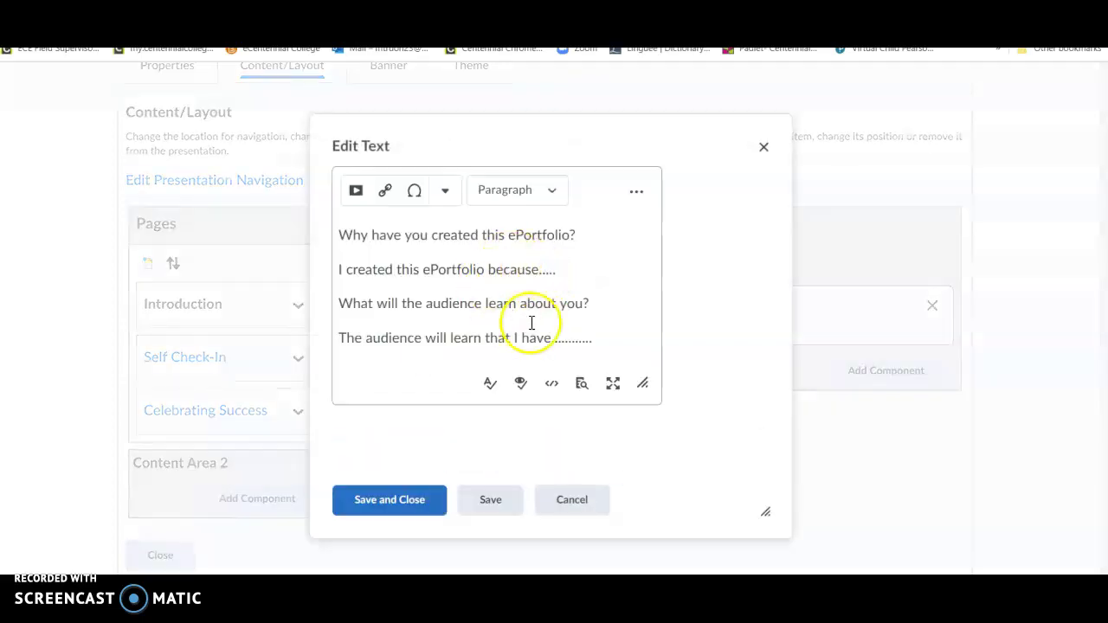
left_click(571, 265)
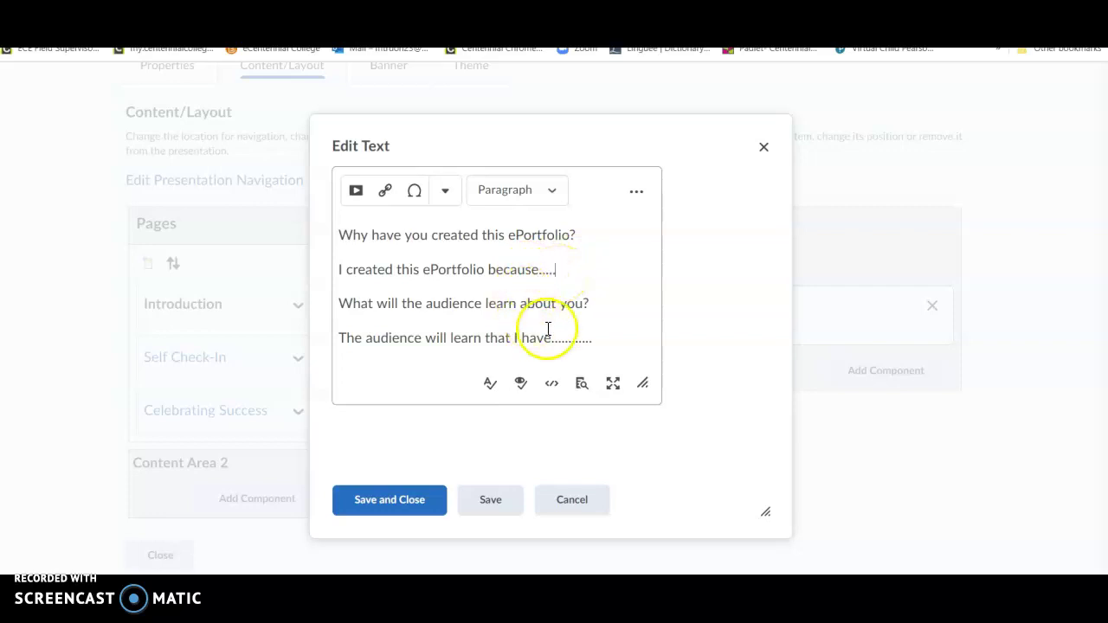
left_click(610, 335)
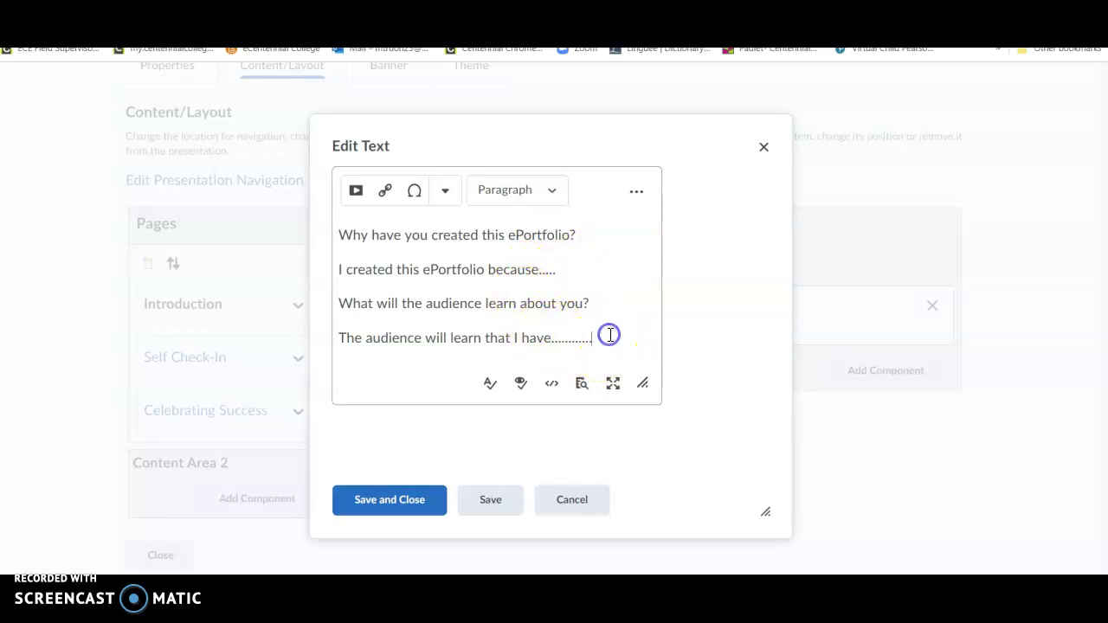
key("Return")
key("Return")
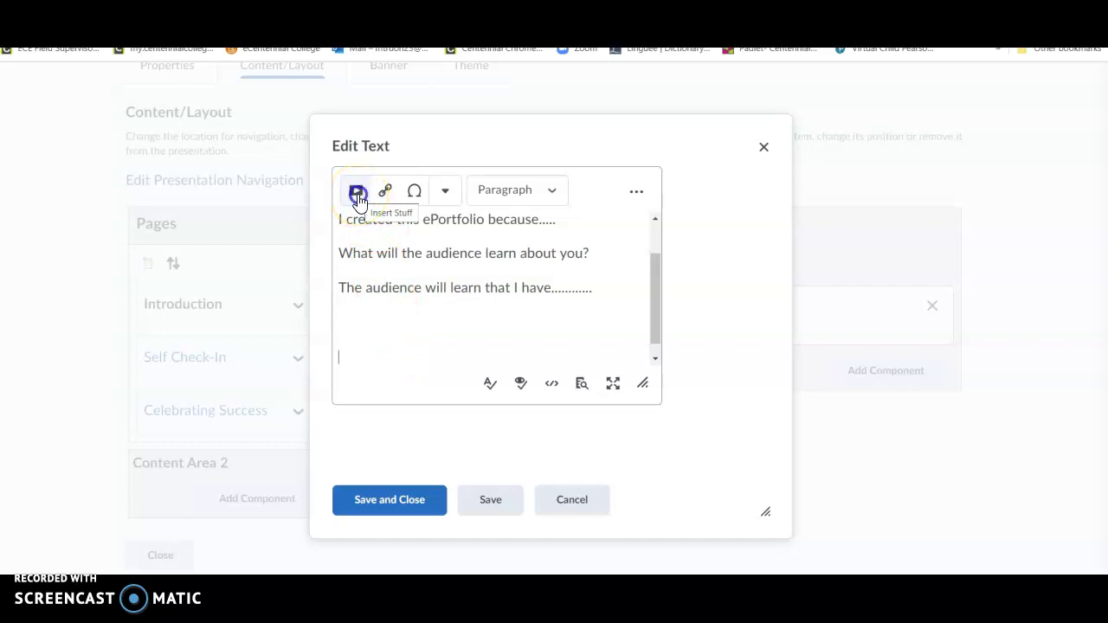
Step: Paste the copied Animoto embed code into the Reflection text and insert the video
left_click(357, 194)
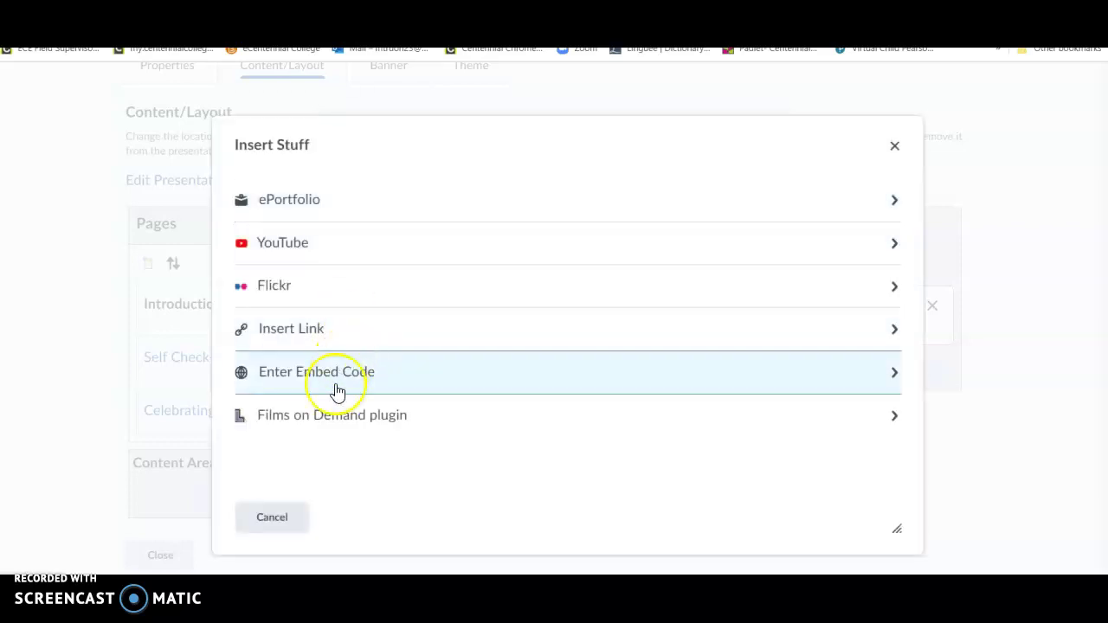
left_click(348, 381)
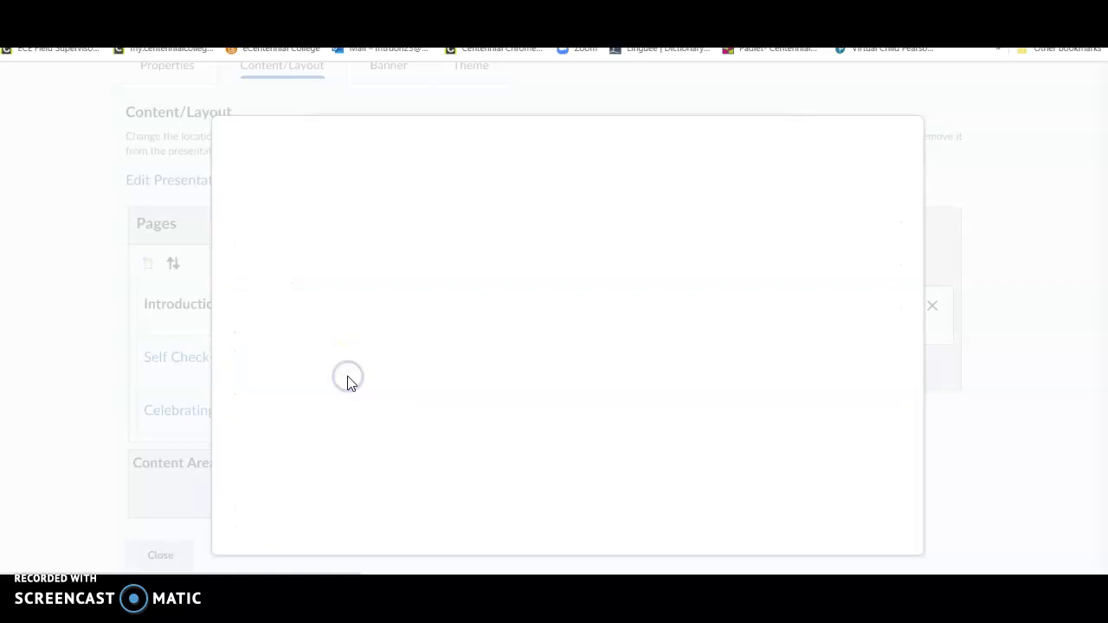
left_click(369, 279)
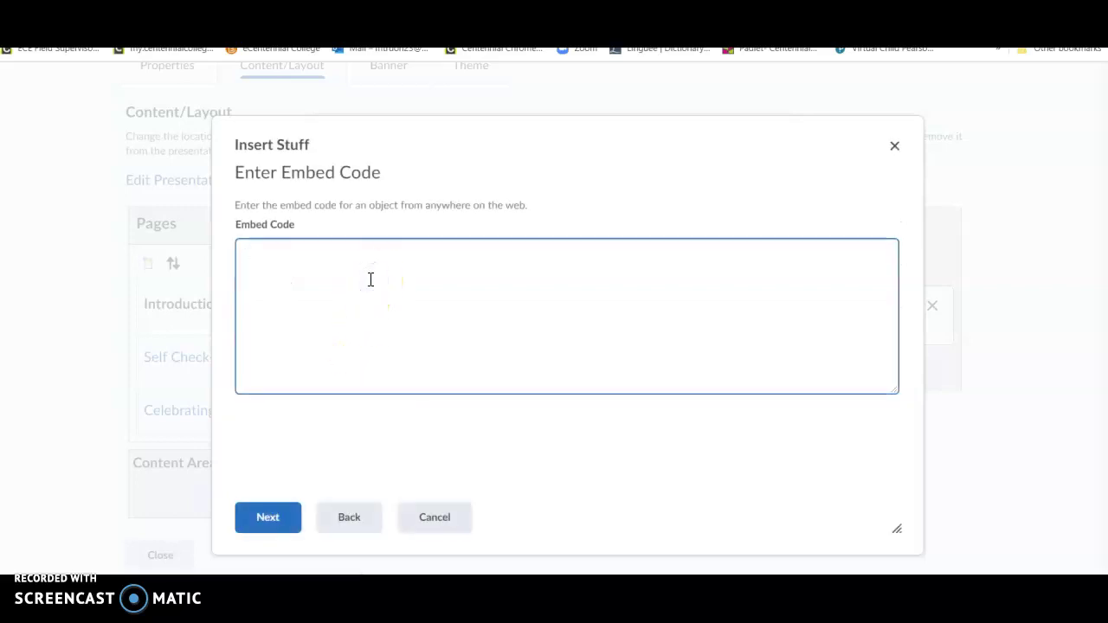
key("ctrl+v")
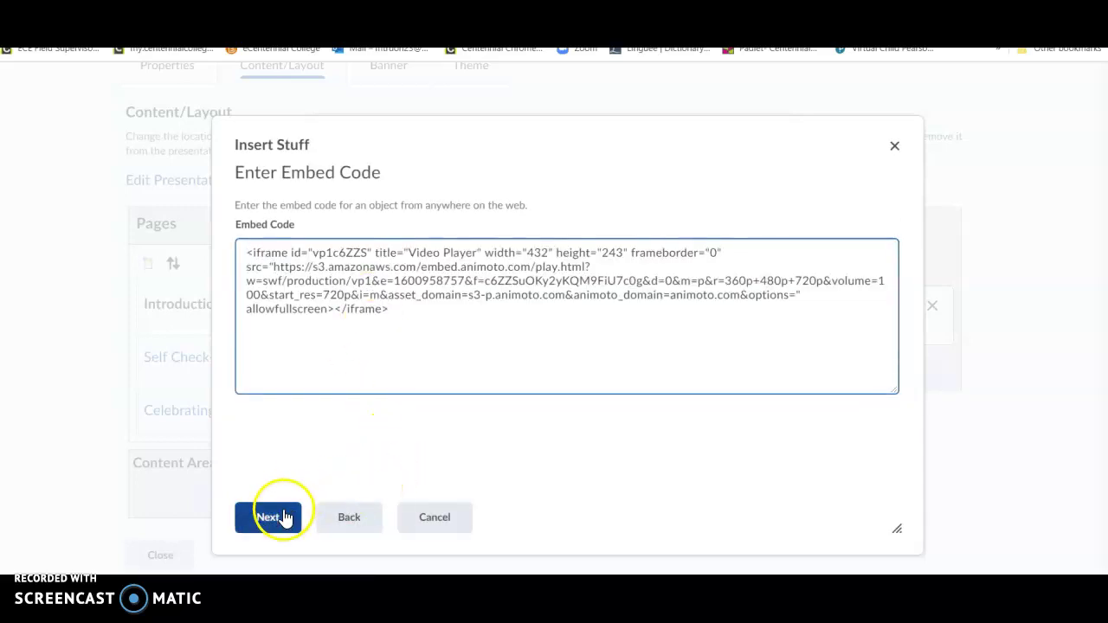
left_click(285, 517)
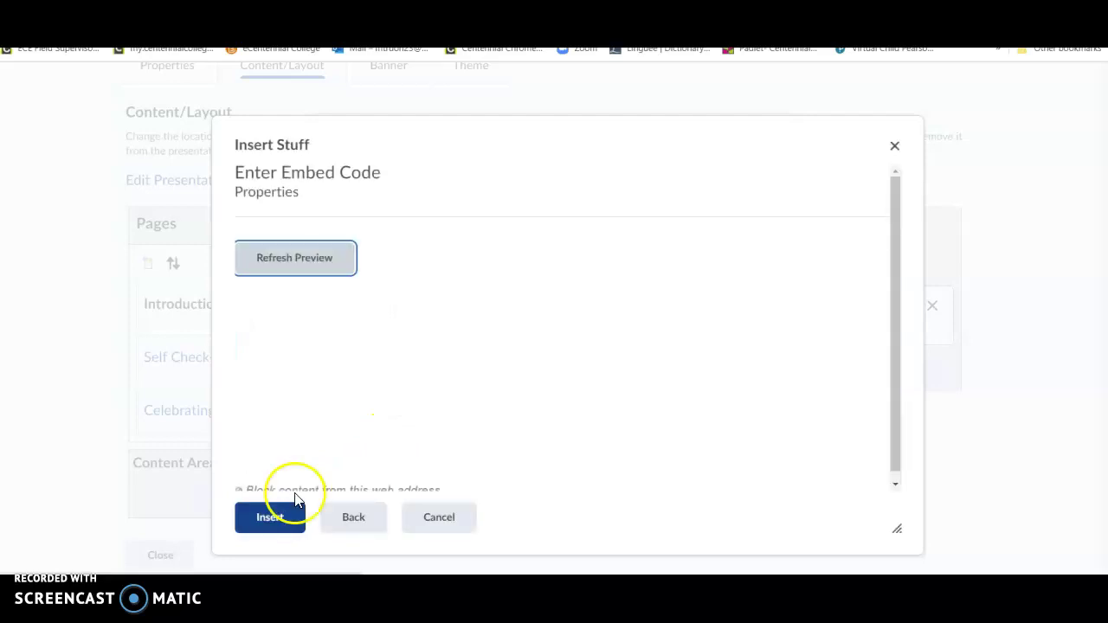
scroll(433, 349, "down", 1)
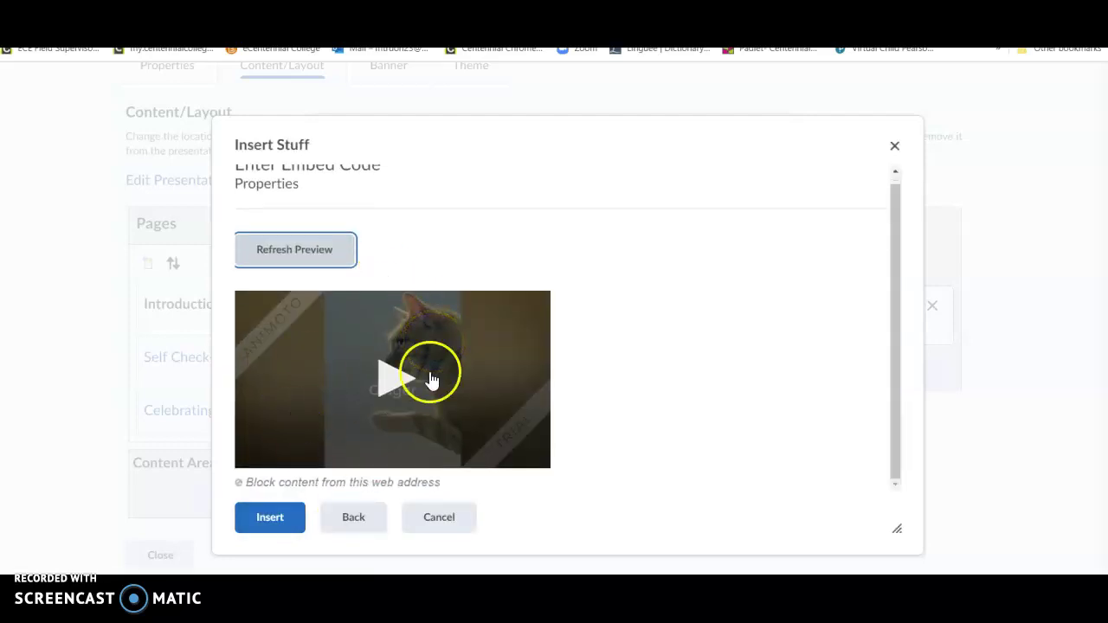
left_click(294, 525)
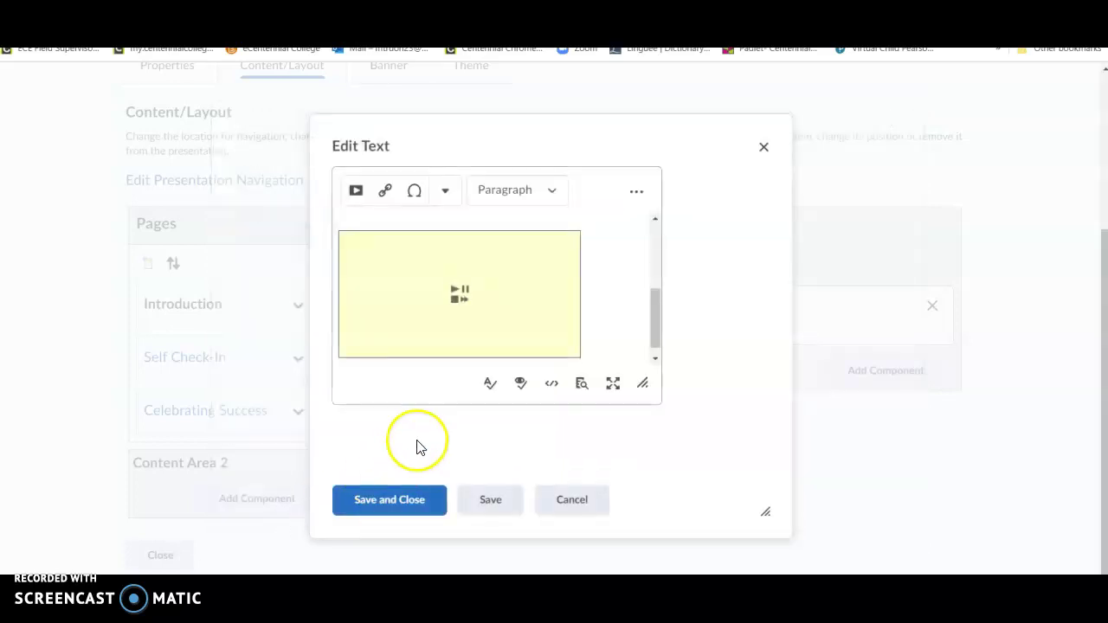
Step: Enlarge the embedded video to about 296 × 156, indent it right, and save the reflection
left_click(408, 331)
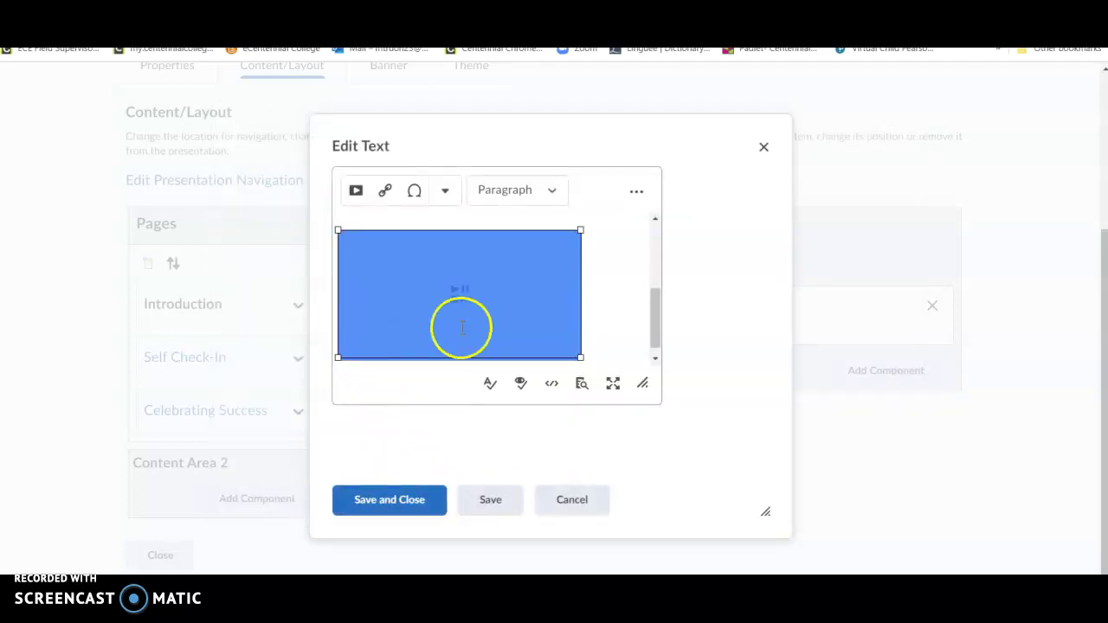
mouse_move(577, 356)
left_mouse_down()
mouse_move(546, 328)
mouse_move(586, 354)
left_mouse_up()
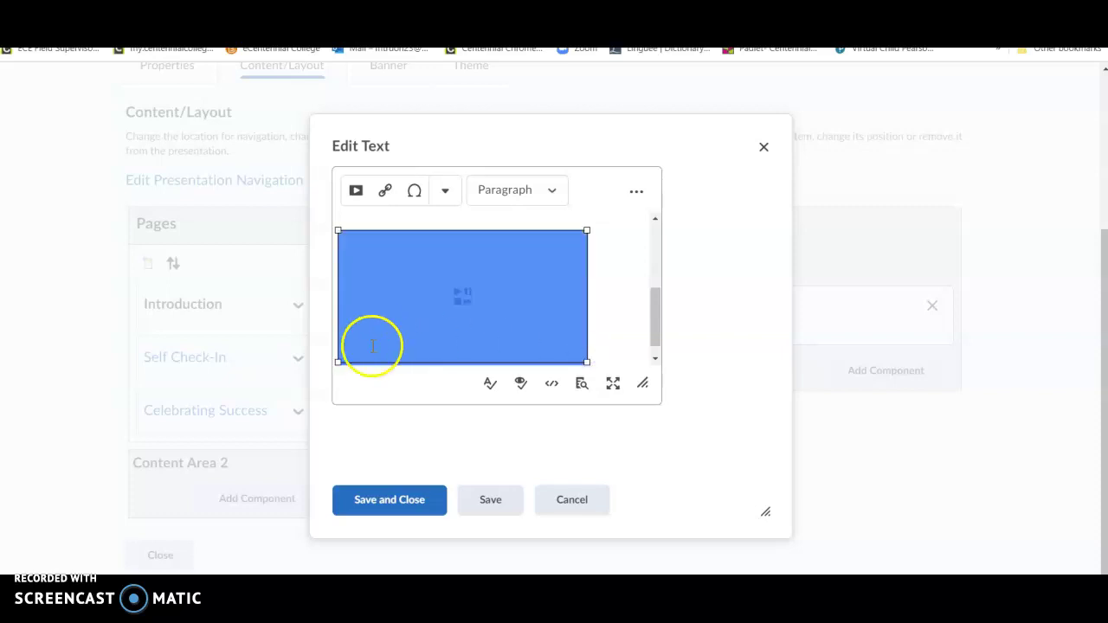
left_click(337, 362)
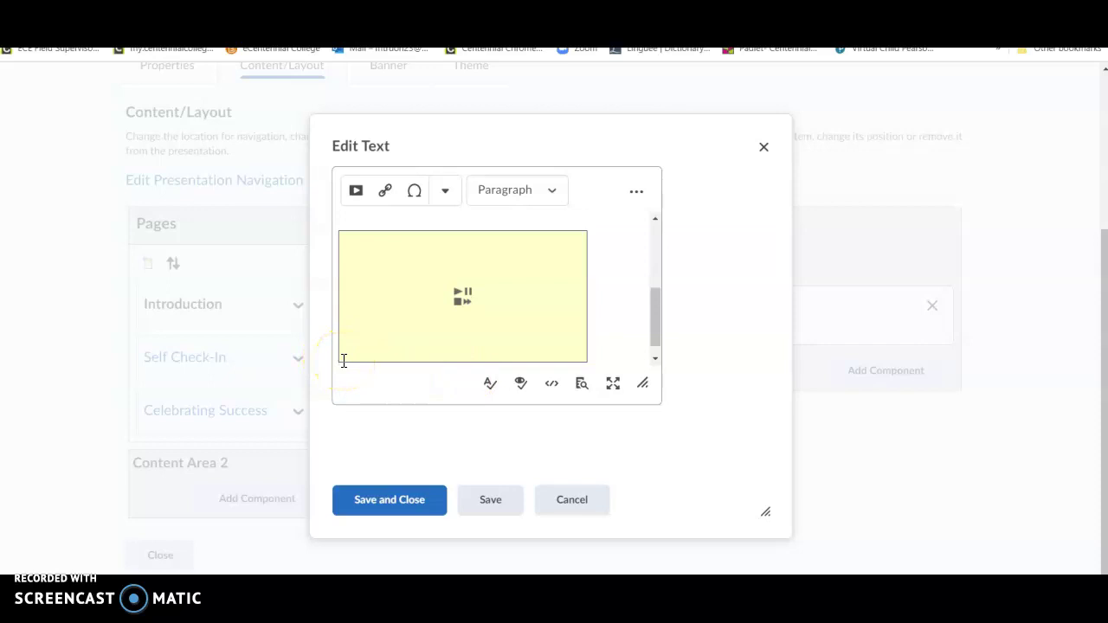
key("space")
key("space")
key("space")
key("space")
key("space")
key("space")
key("space")
key("space")
key("space")
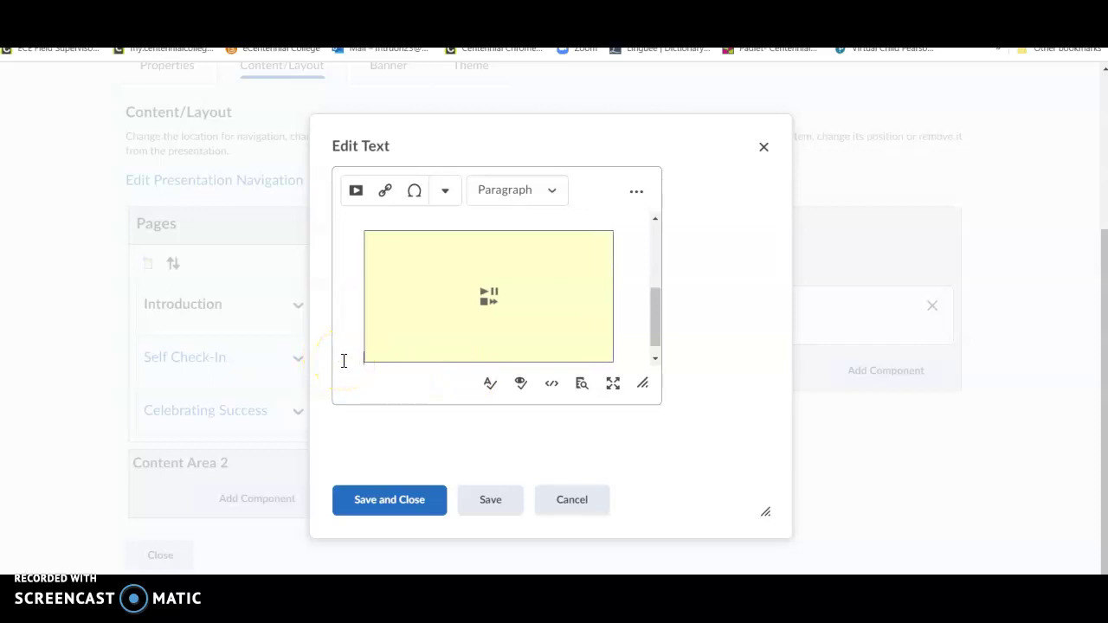
left_click(411, 373)
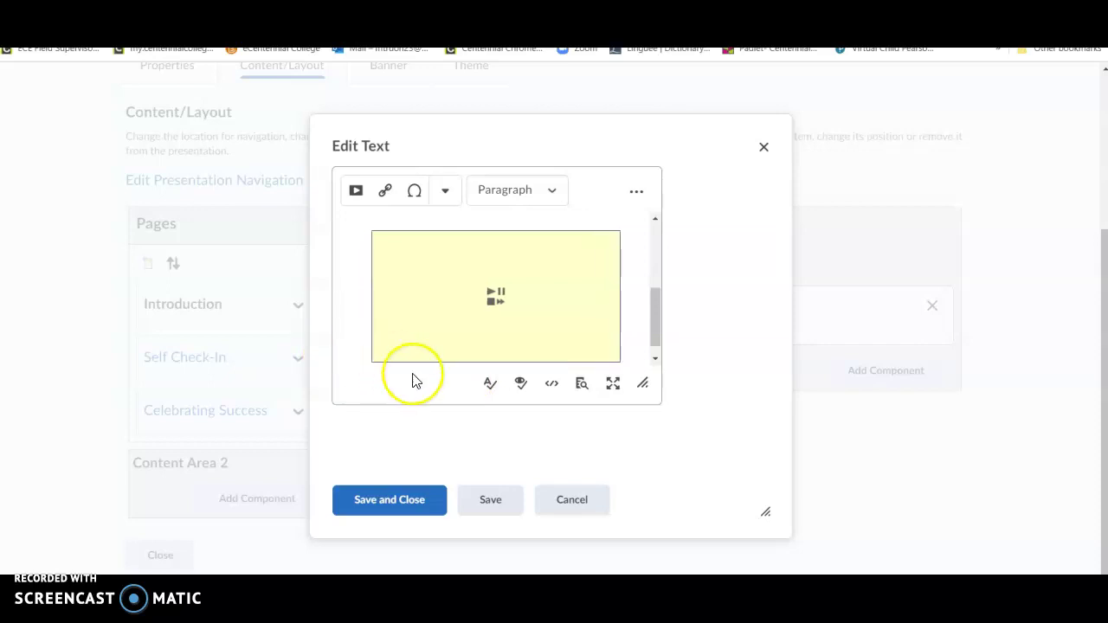
key("BackSpace")
key("BackSpace")
key("BackSpace")
key("BackSpace")
key("BackSpace")
key("space")
key("space")
key("space")
key("space")
key("space")
left_click(401, 519)
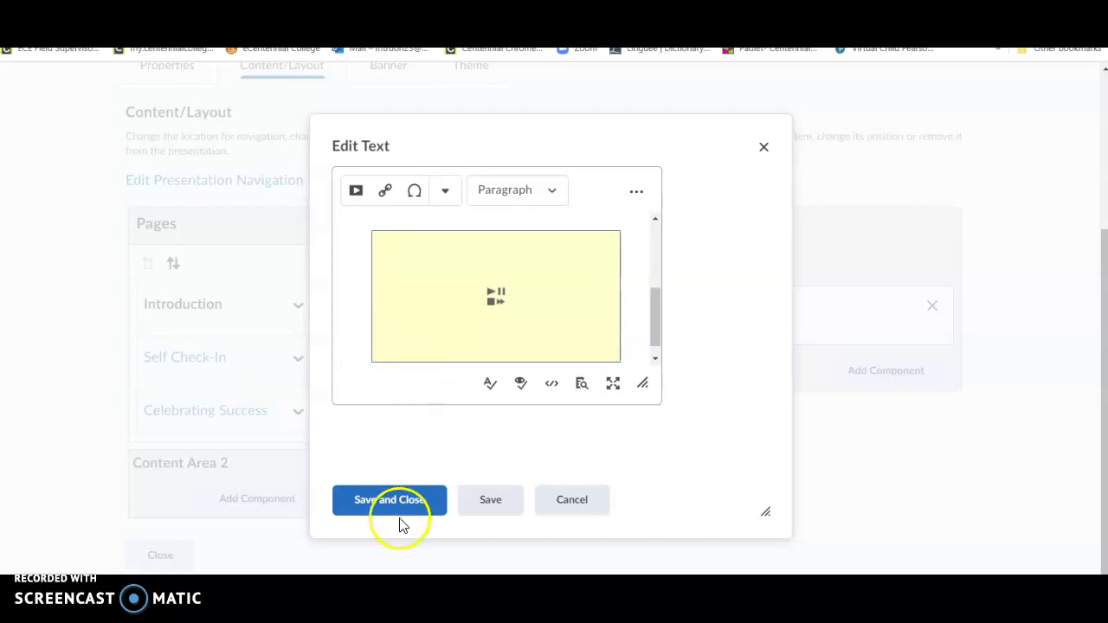
left_click(419, 517)
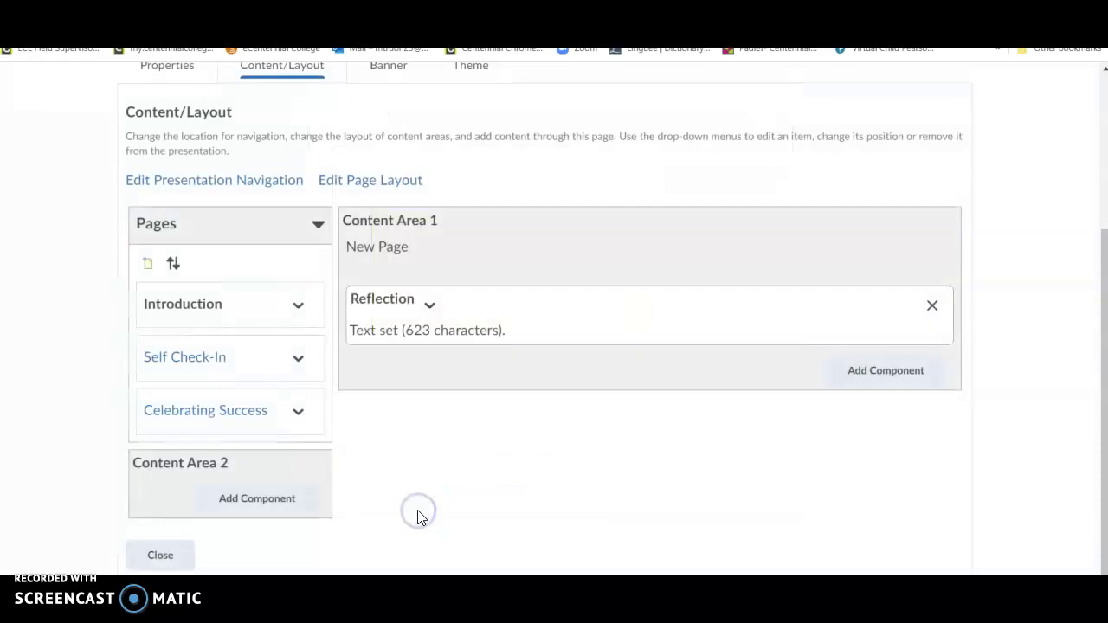
scroll(419, 518, "up", 3)
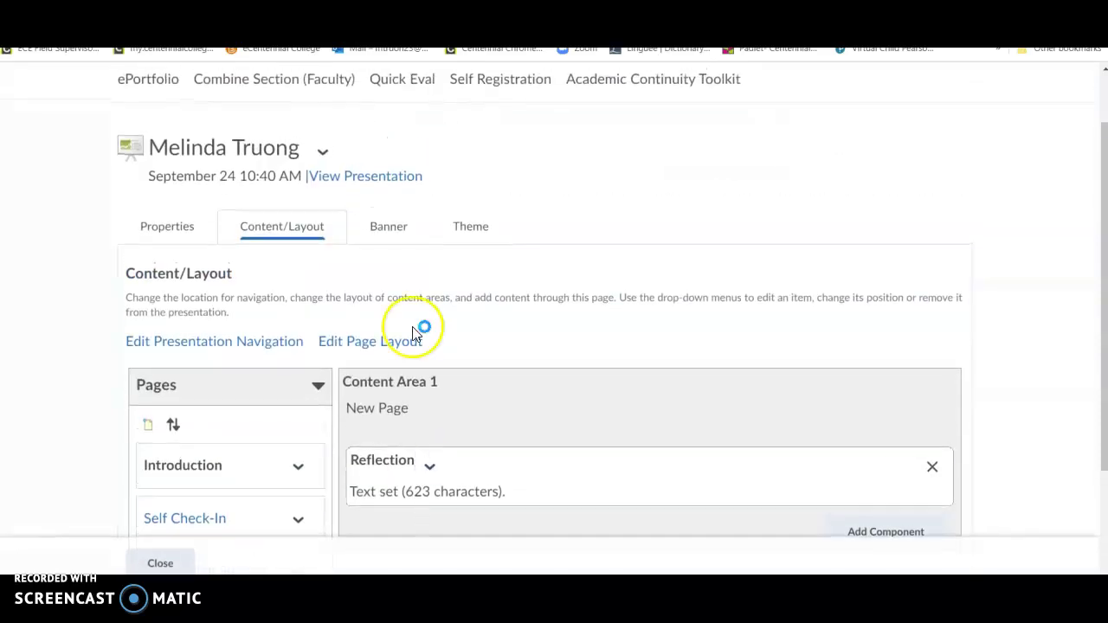
left_click(393, 182)
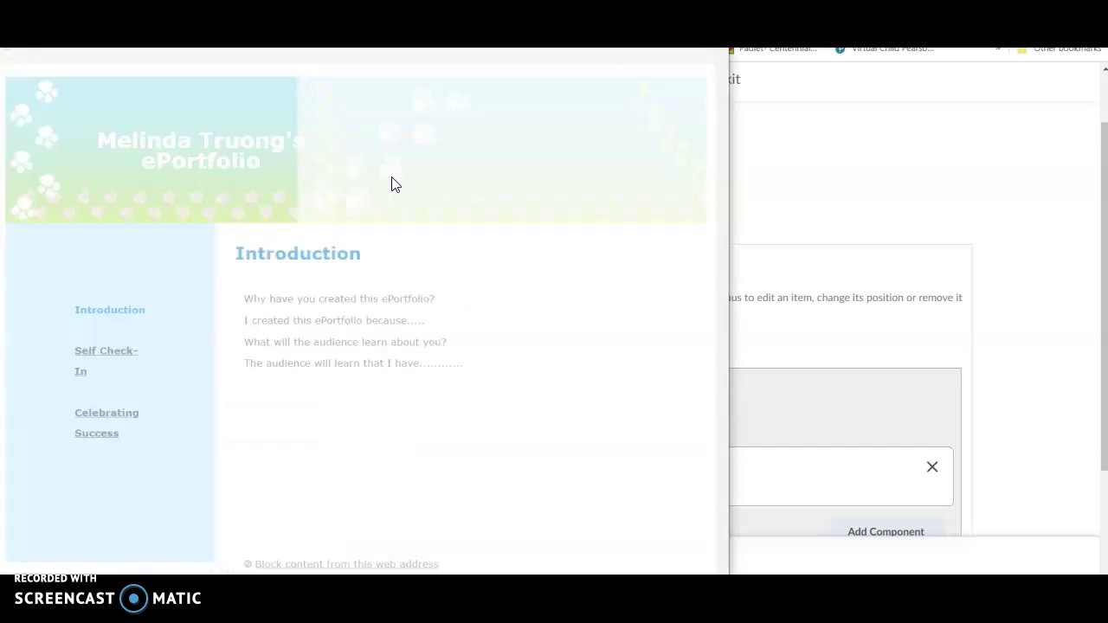
left_click(421, 318)
left_click(538, 407)
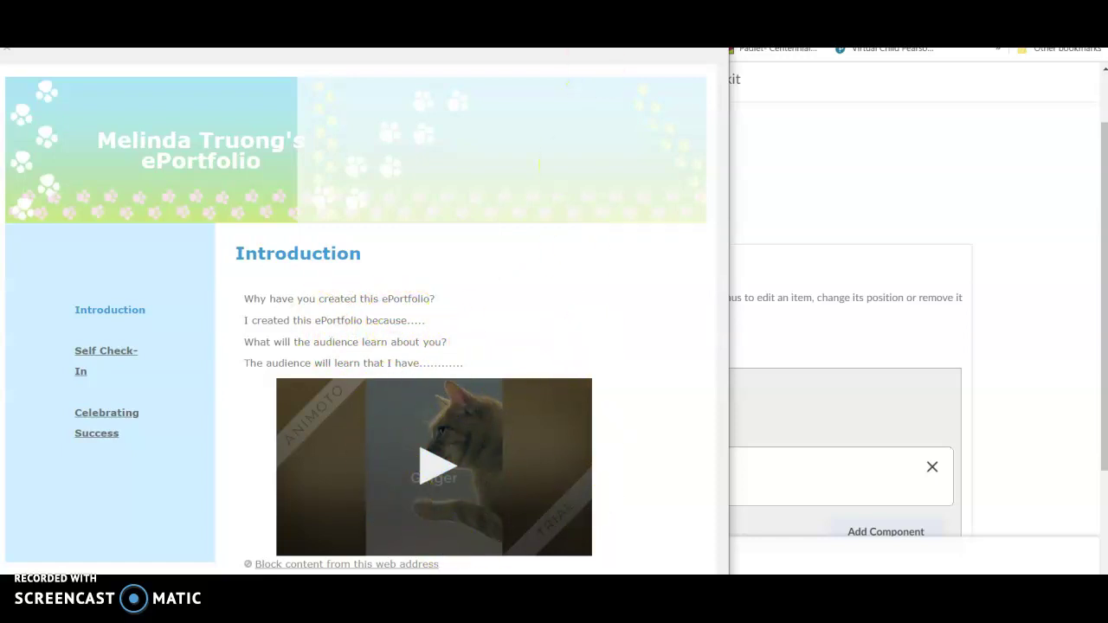
left_click(710, 28)
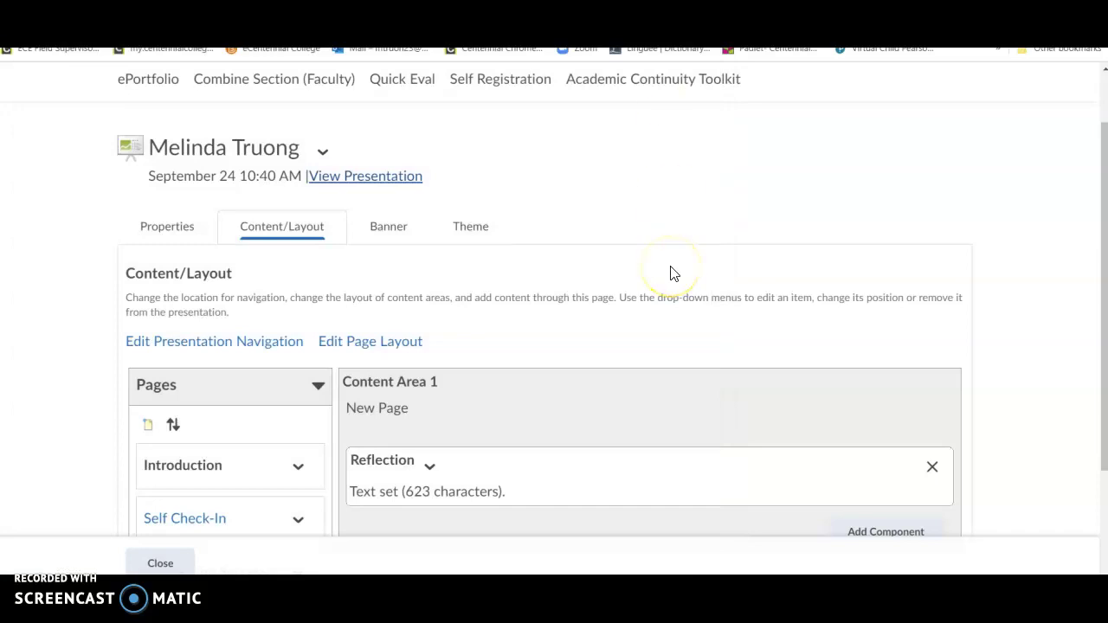
scroll(673, 273, "down", 2)
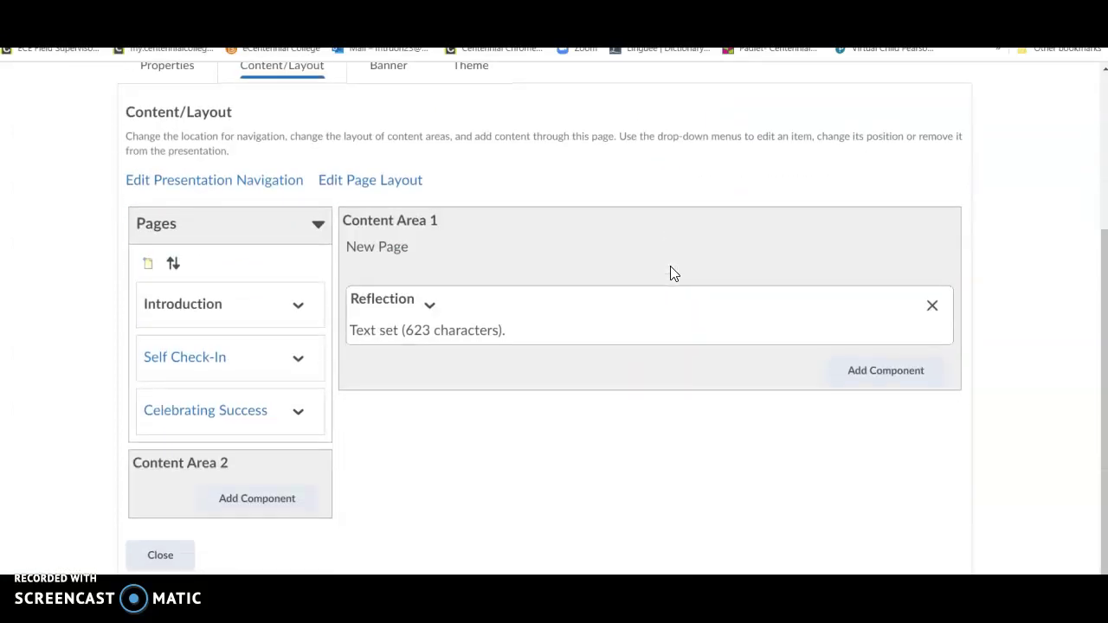
scroll(674, 274, "up", 1)
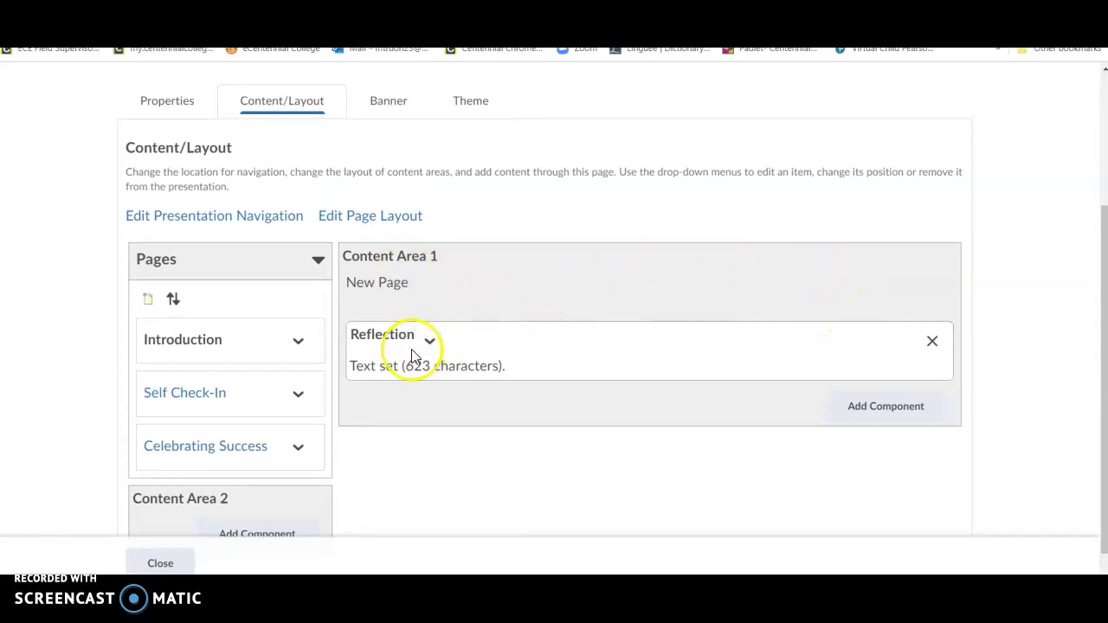
scroll(465, 323, "up", 3)
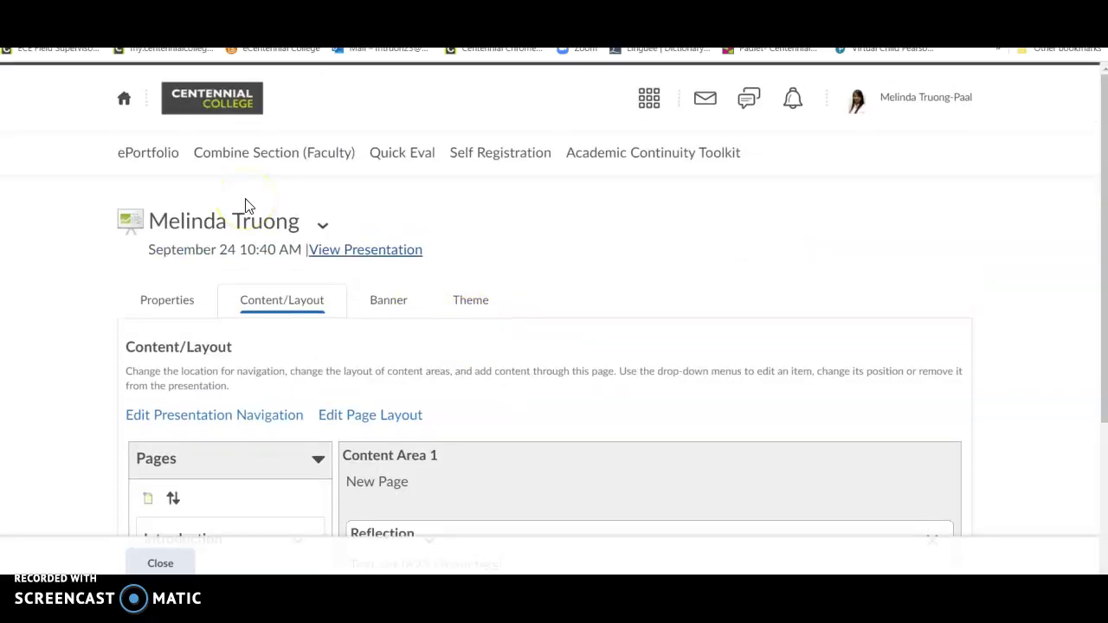
Step: Reopen the presentation from the ePortfolio dashboard and view Content Area 1 with the Introduction reflection
left_click(157, 154)
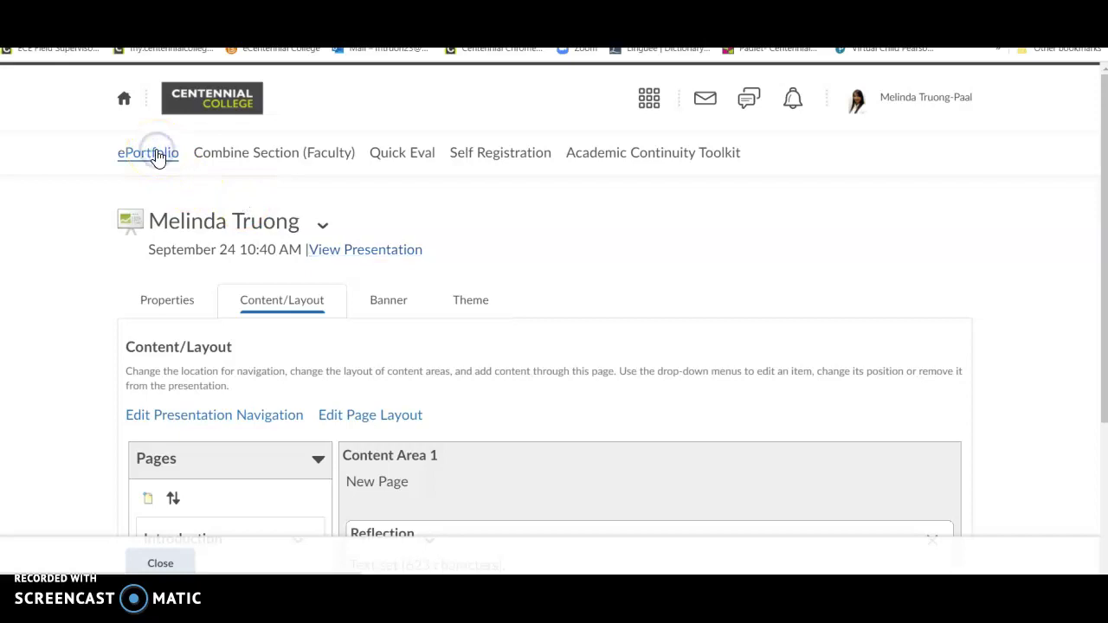
scroll(290, 181, "down", 2)
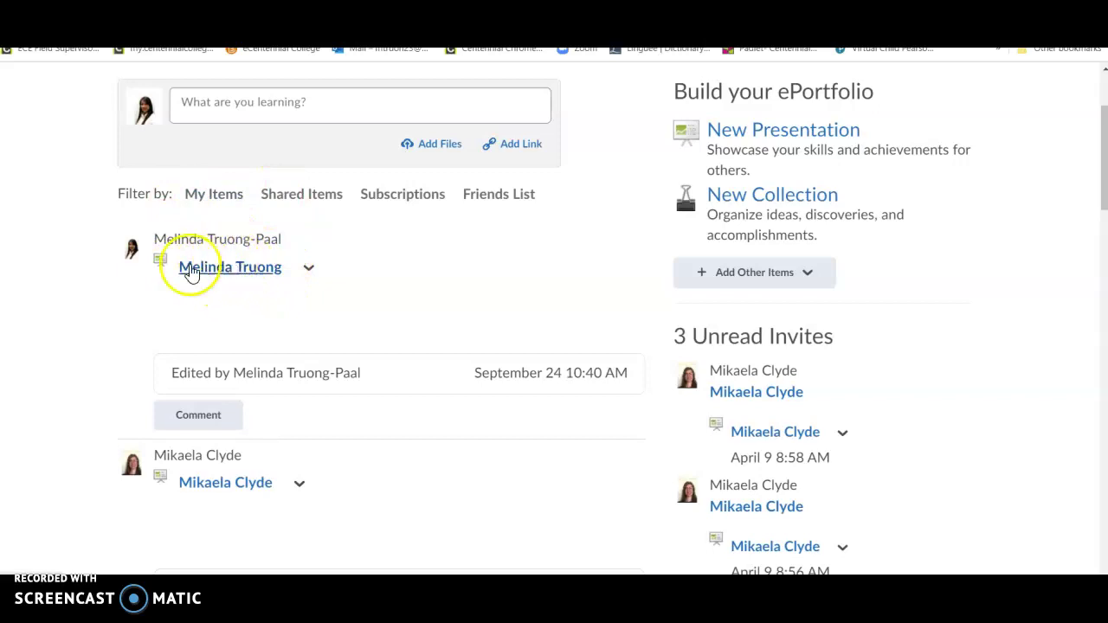
left_click(309, 269)
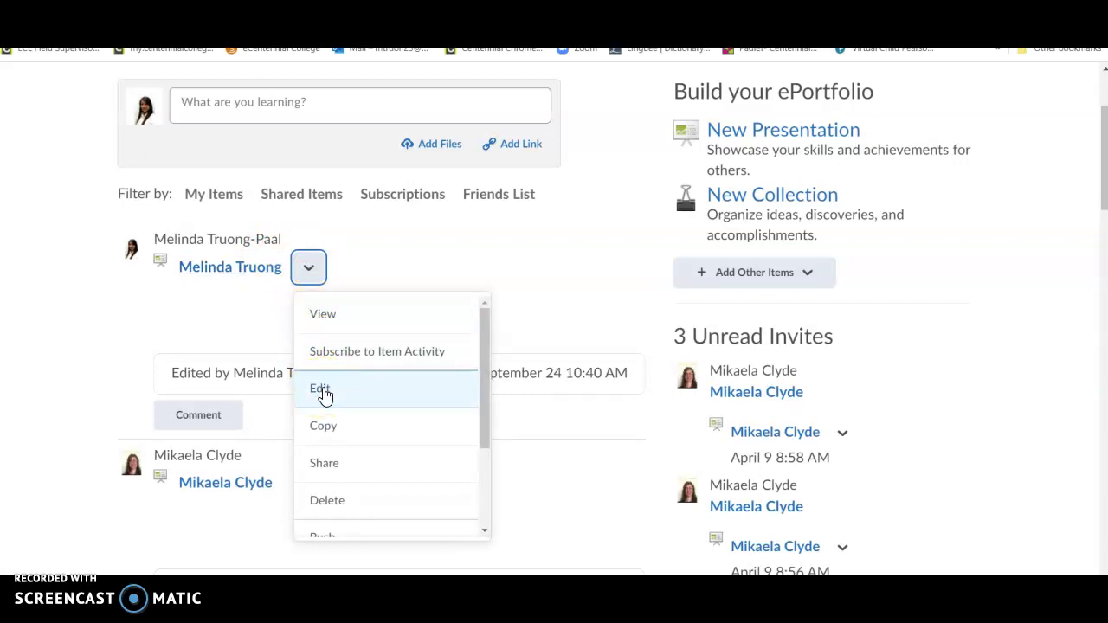
left_click(321, 391)
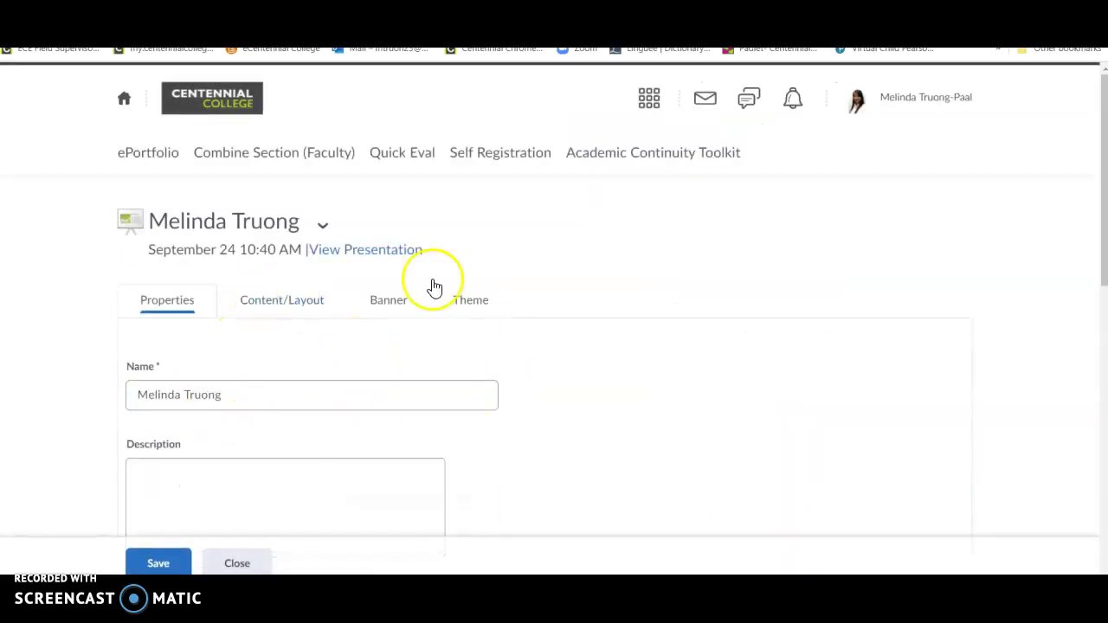
scroll(319, 297, "down", 3)
scroll(319, 297, "up", 3)
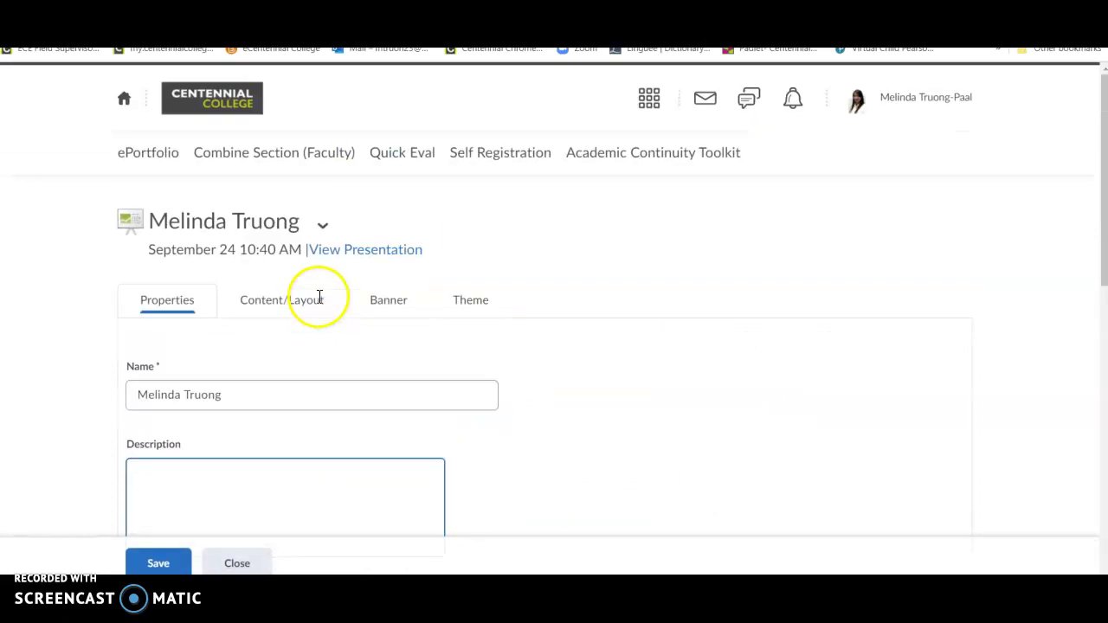
left_click(278, 312)
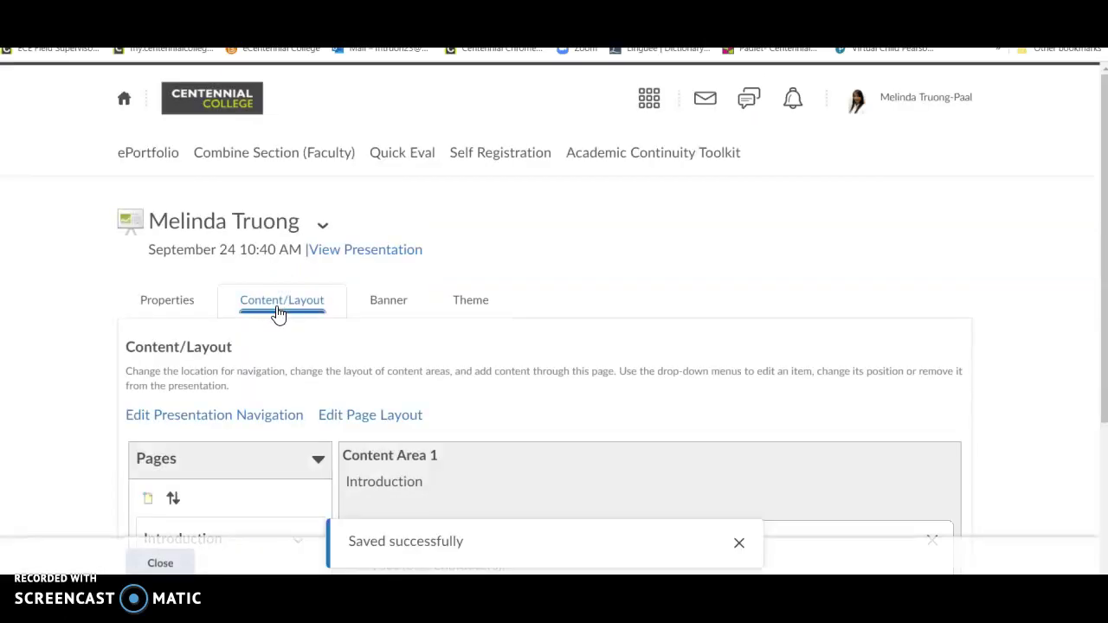
scroll(278, 314, "down", 3)
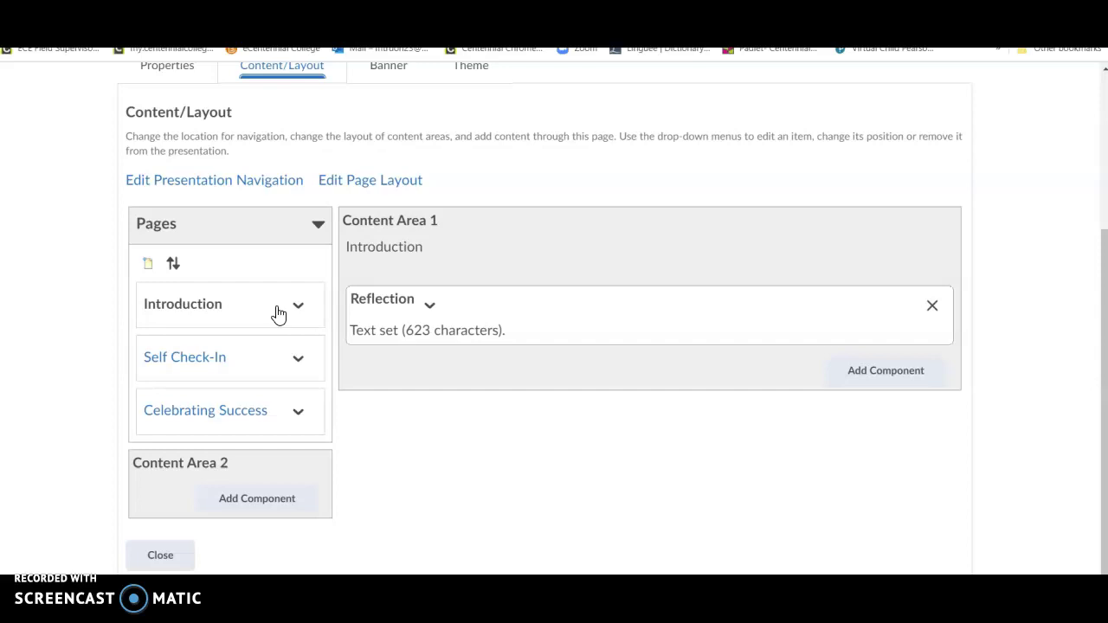
left_click(626, 176)
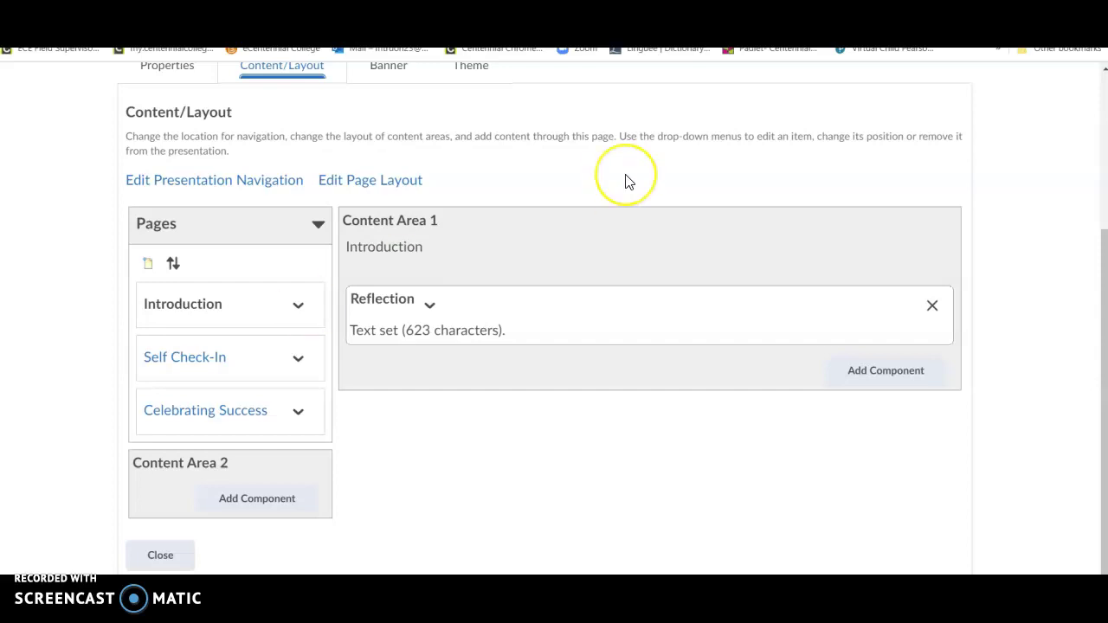
scroll(628, 181, "up", 3)
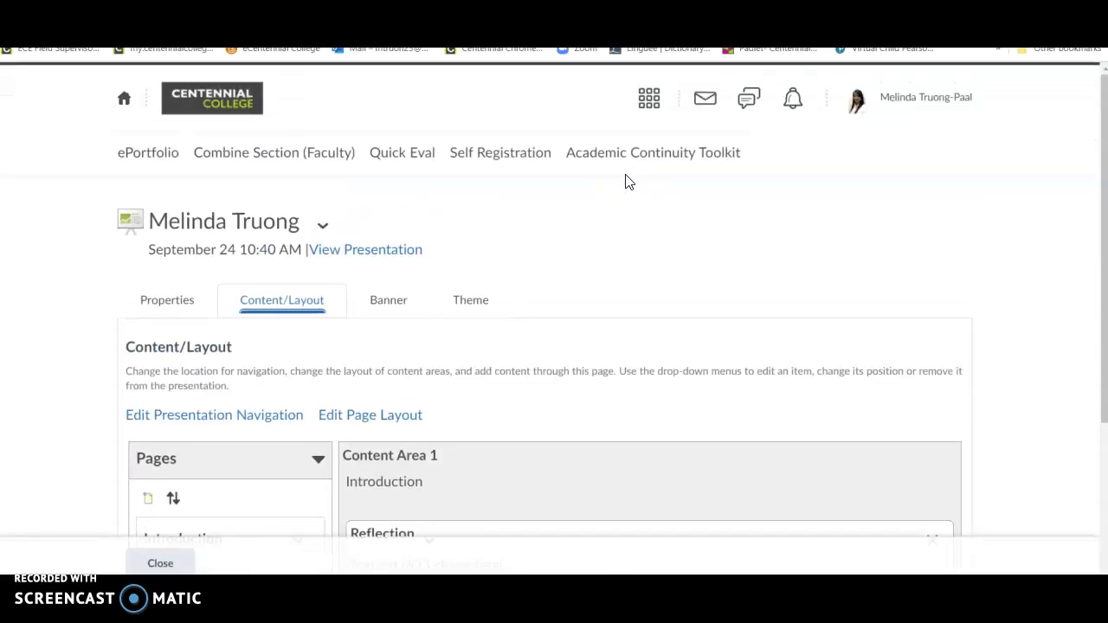